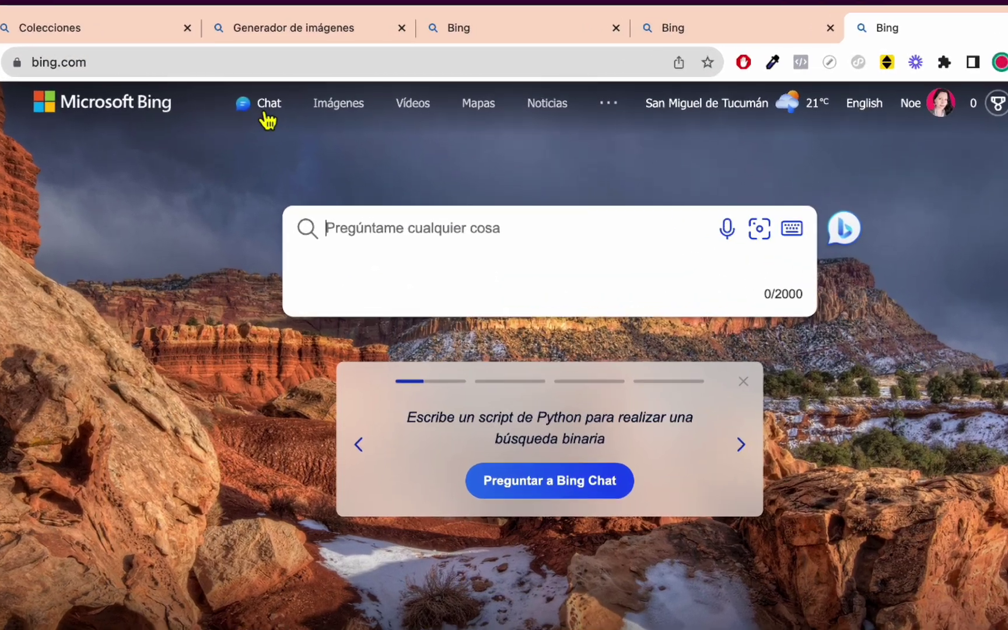
Step: Ask Bing Chat "Crea una tarjeta de navidad con un padre y una madre con su niño de 4 años, estilo hiperealista, que sostengan regalos en sus manos"
click(283, 98)
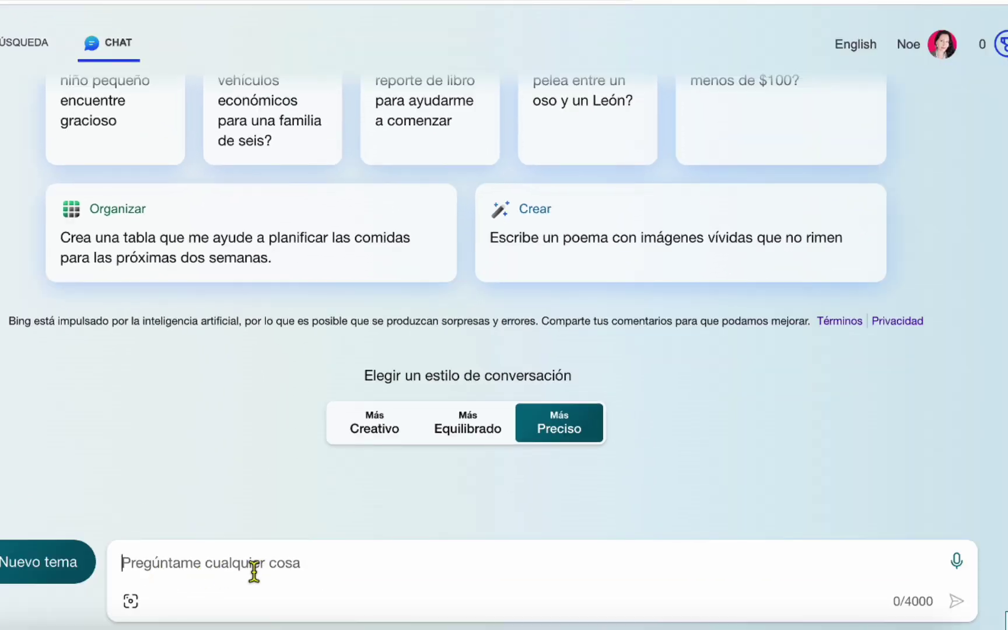
text(C)
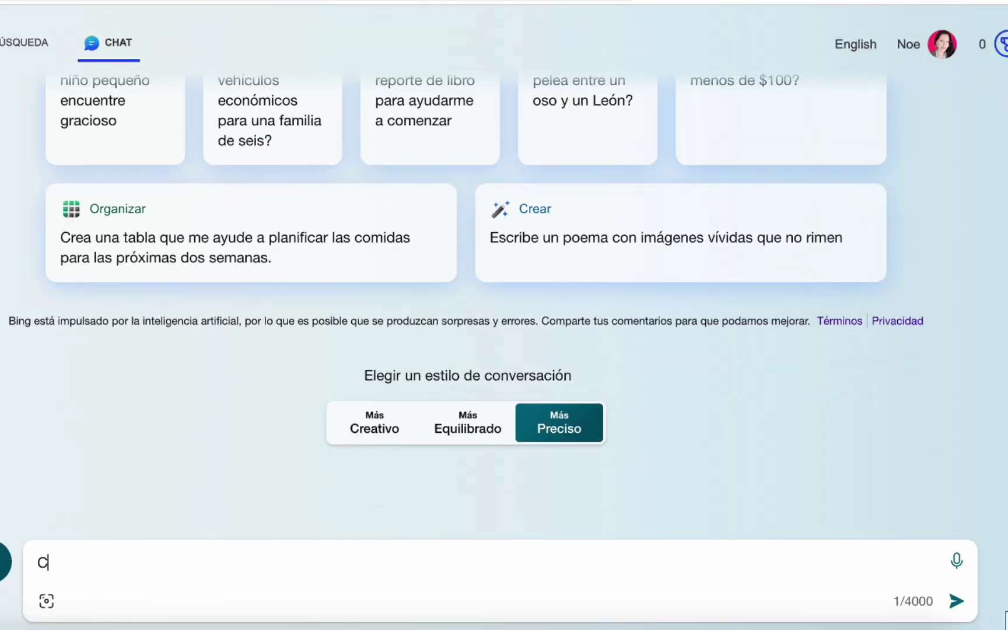
text(rea una tarjeta de navidad con un padre y una)
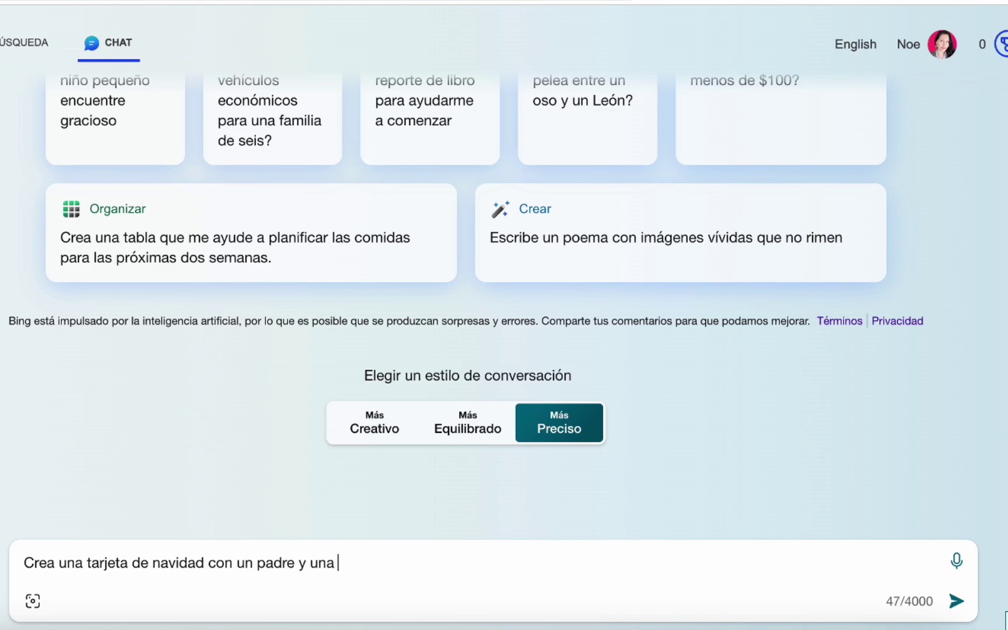
text(e con su niño de 4 años, estilo hiper)
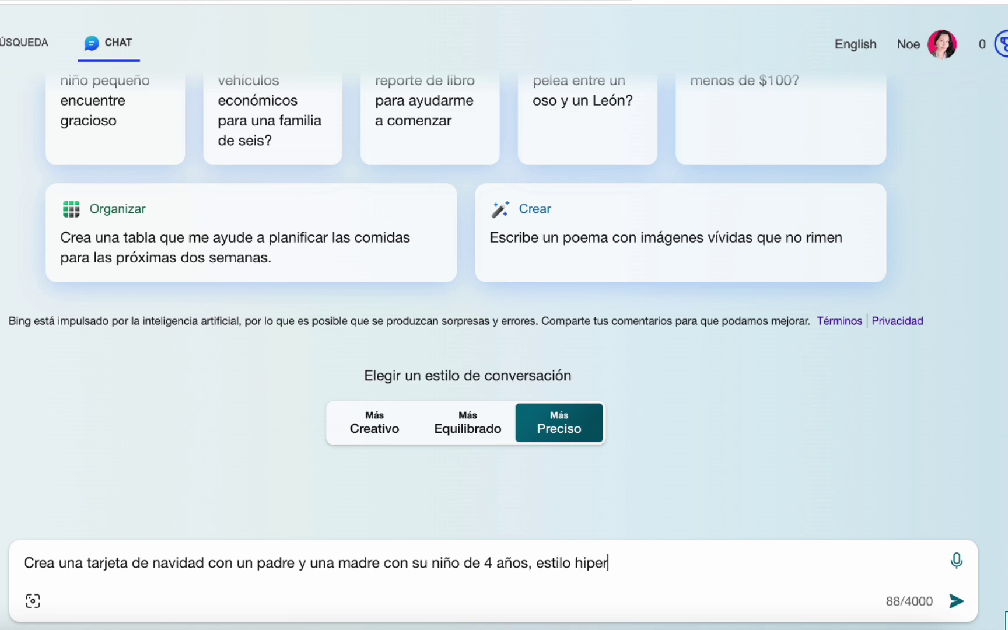
text(ealista, que sostengan)
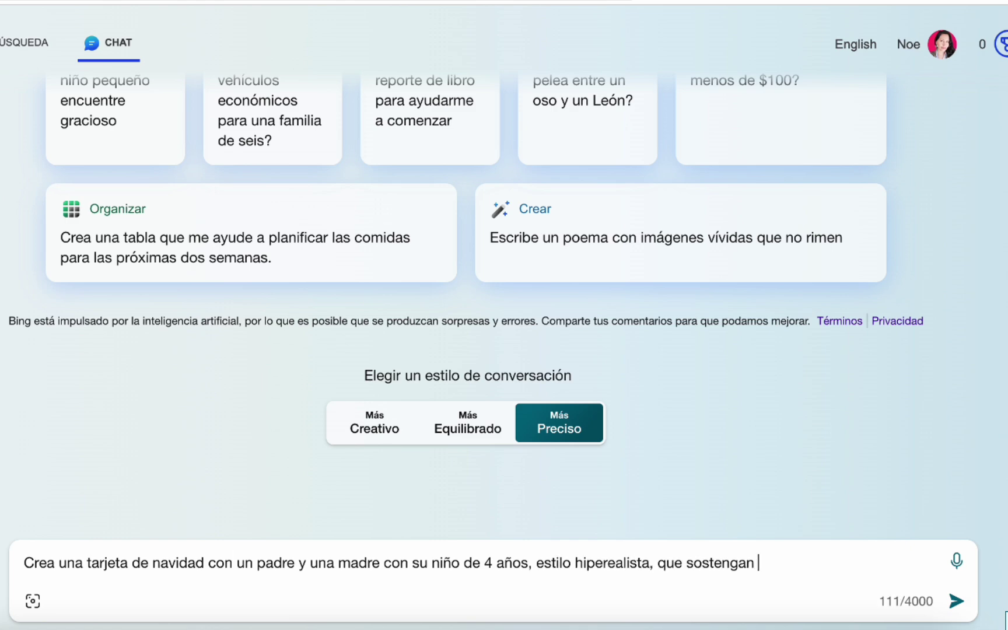
text( regalos en sus man)
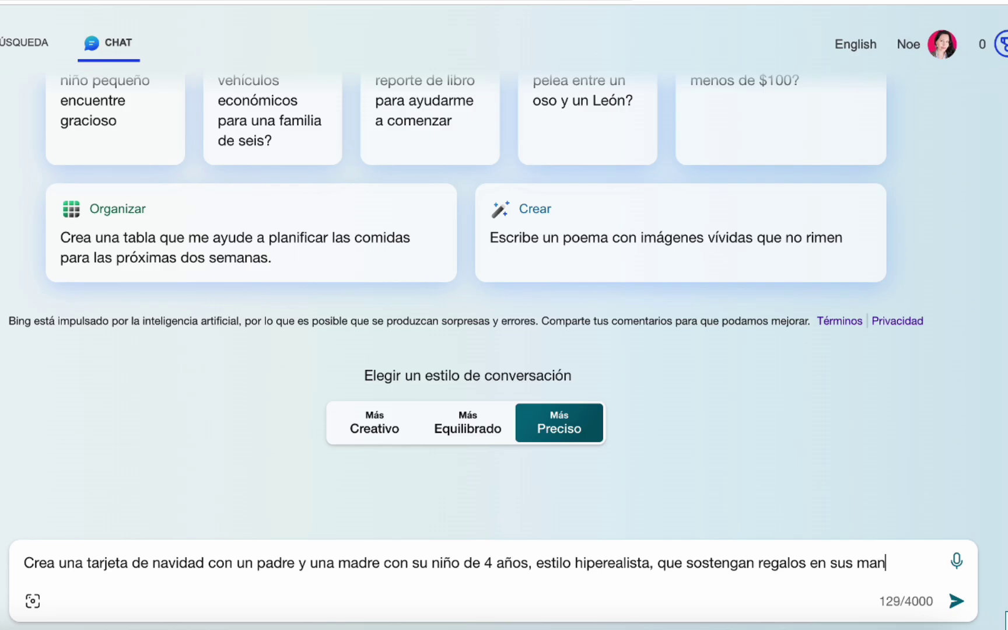
text(os)
click(955, 602)
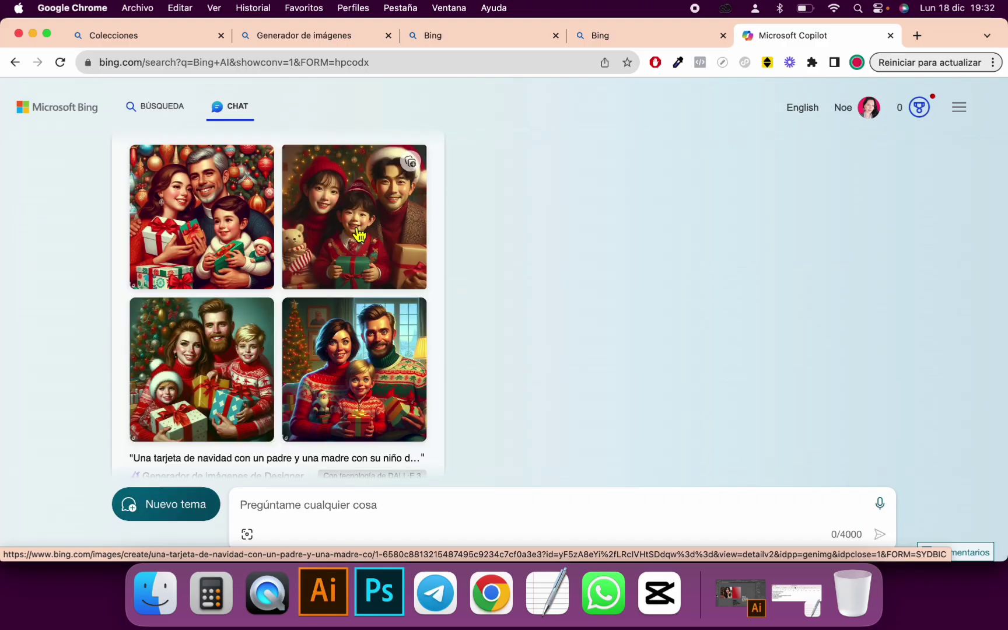
Step: Save the generated family picture with the teddy bear to the collection and view the next two variants
click(349, 236)
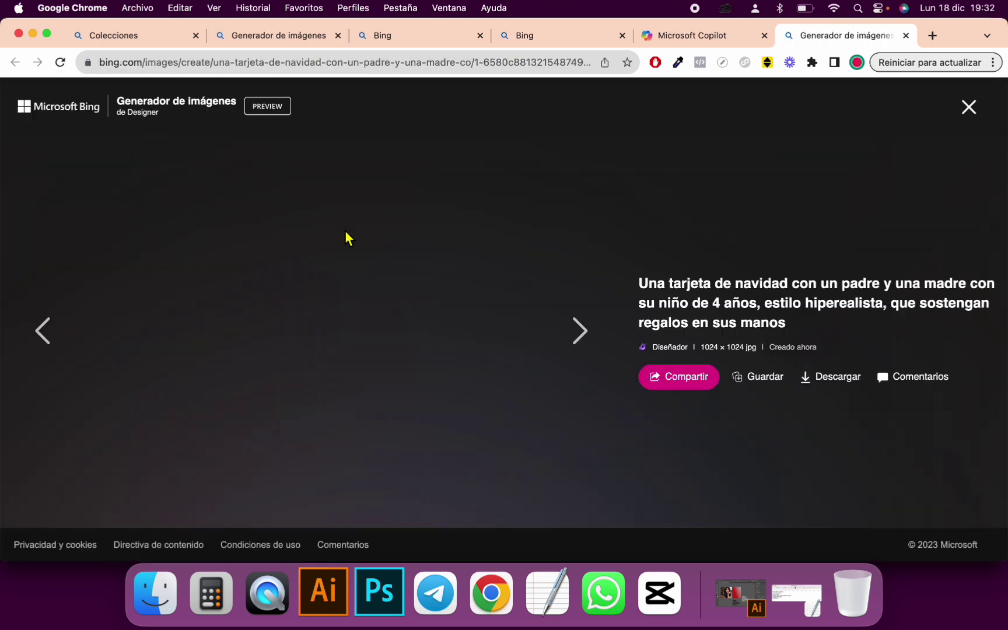
click(764, 361)
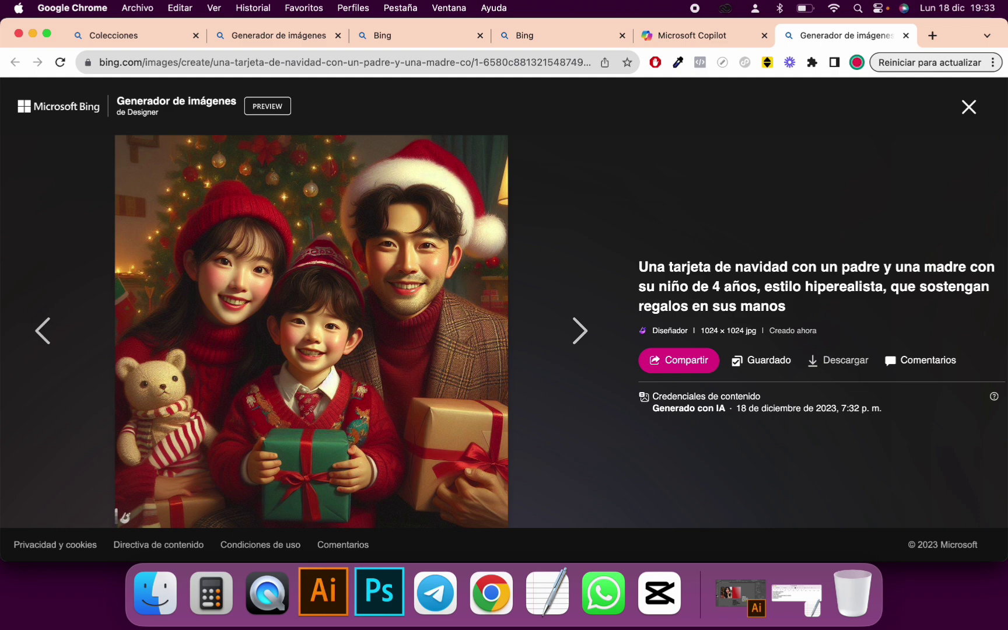
click(574, 332)
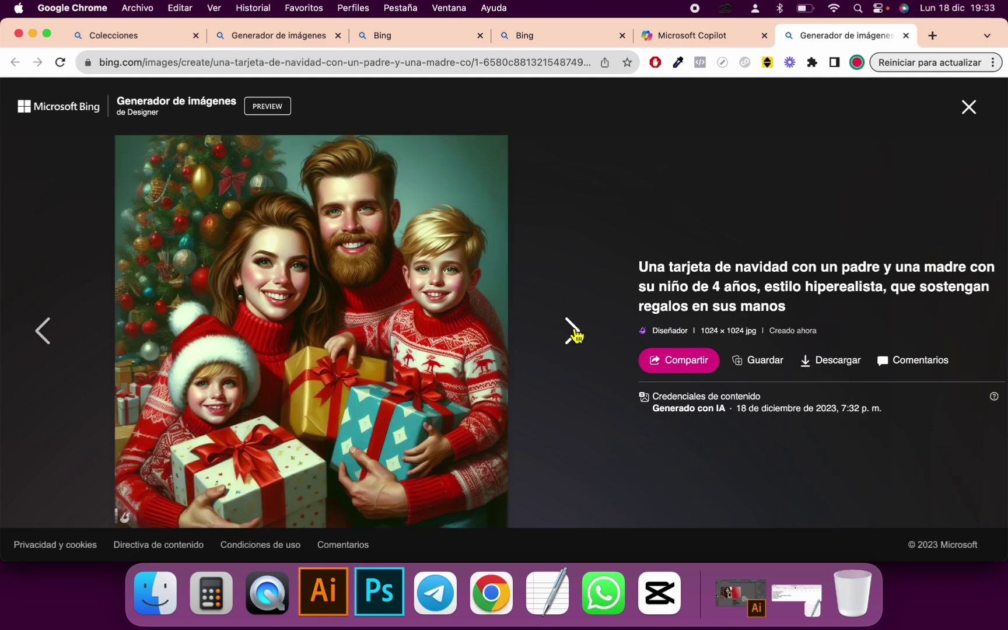
click(574, 333)
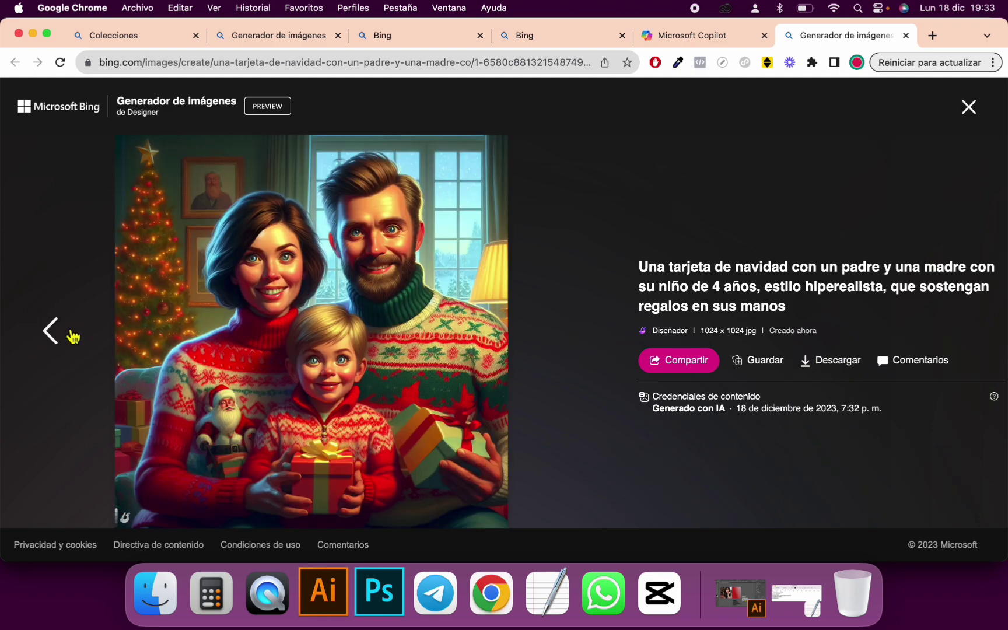
Step: Browse the saved images in Colecciones and open the faceless six-person group postcard with the Merry Christmas sign
click(968, 107)
click(959, 107)
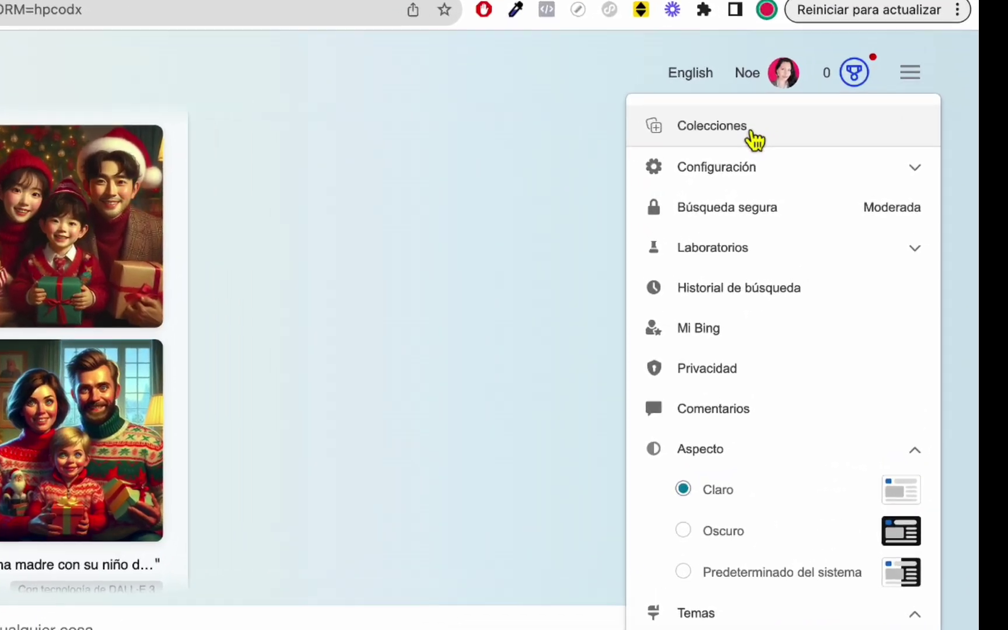
click(785, 140)
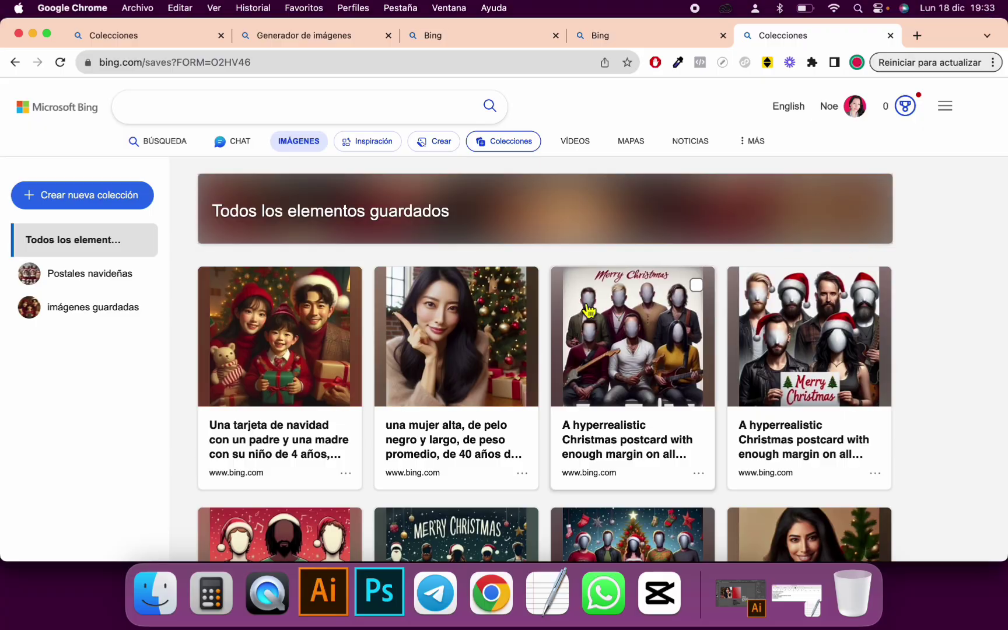
scroll(953, 384, down, 5)
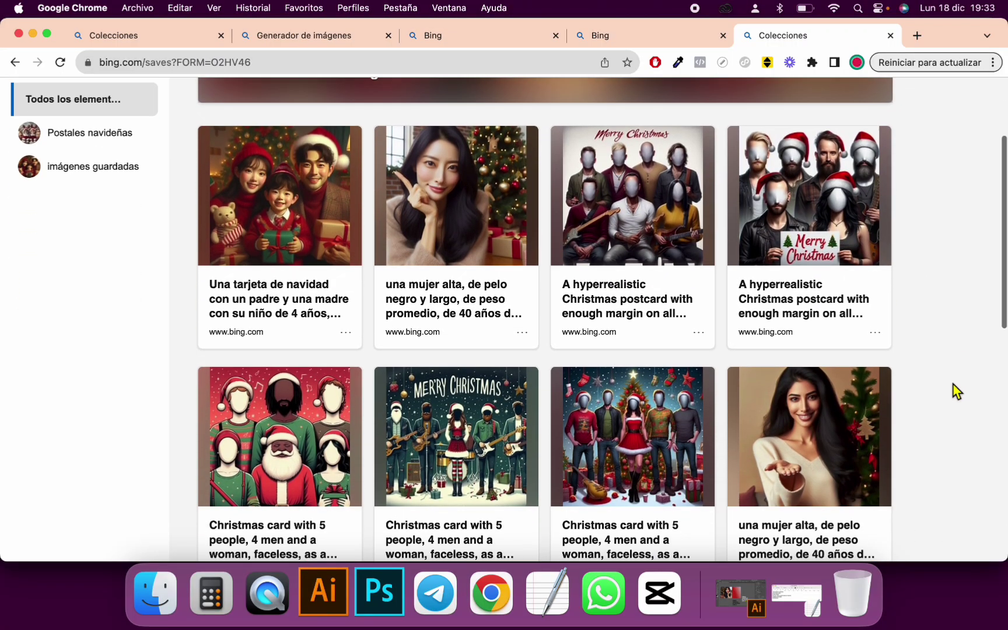
scroll(954, 389, up, 5)
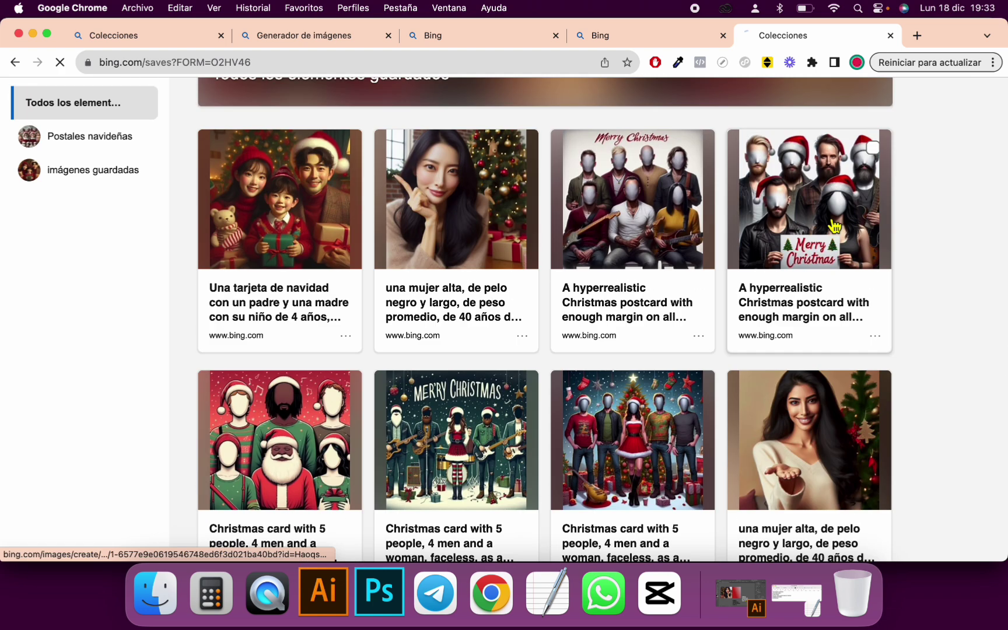
click(835, 226)
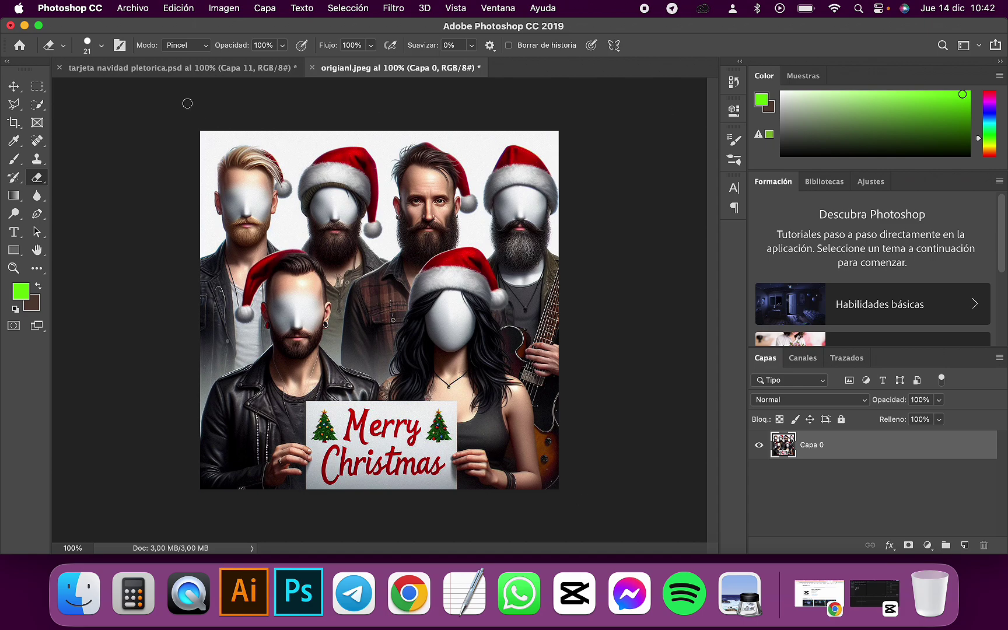
Step: In Photoshop, view the finished card in tarjeta navidad pletorica.psd and return to origianl.jpeg
key(ctrl+Tab)
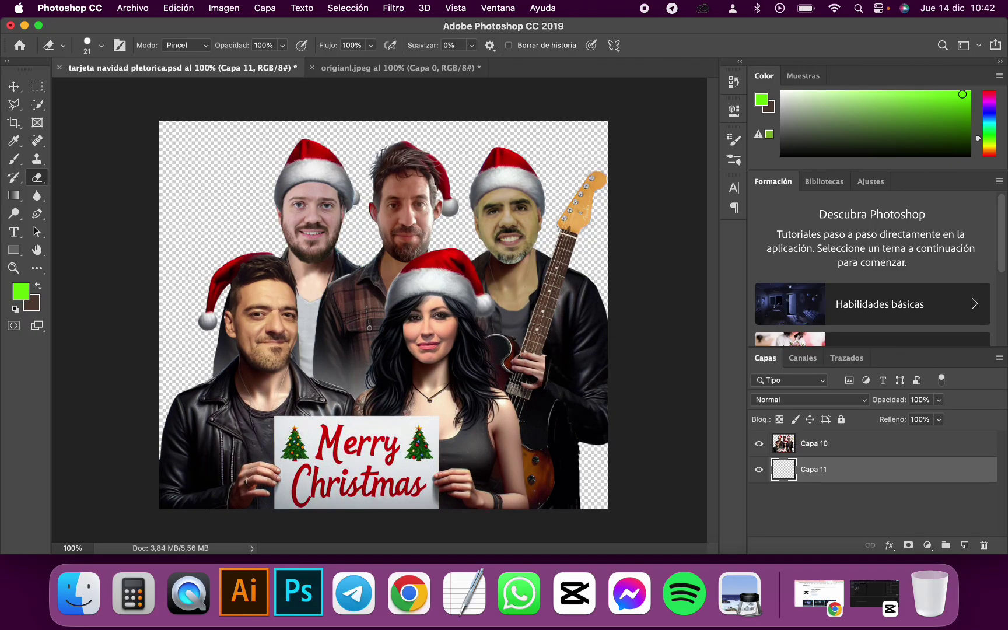
click(347, 70)
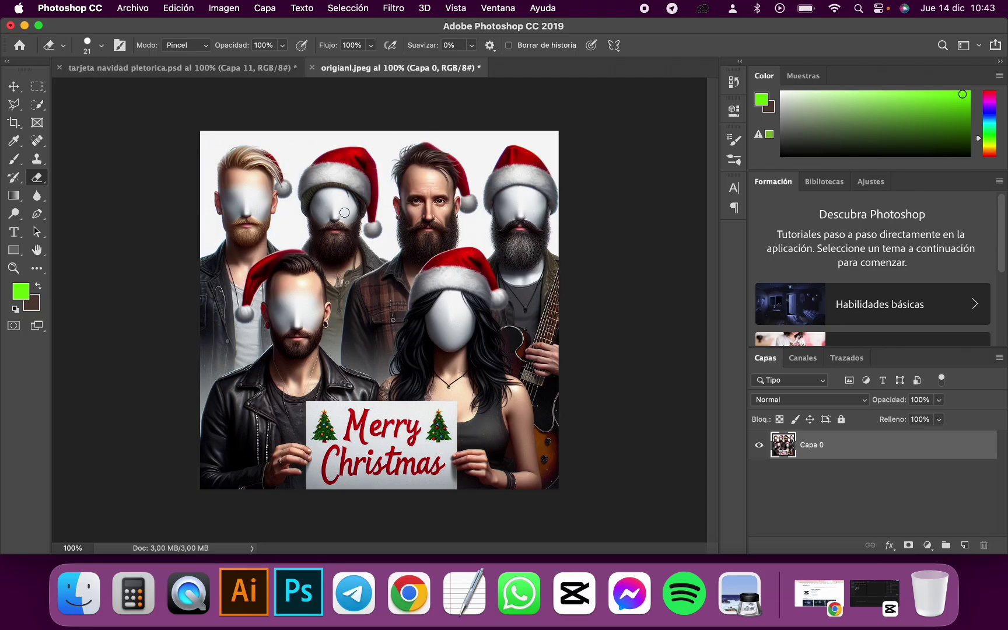
Step: Select the second man from the left in the back row with Quick Selection, leaving out the man in front, and cut him out
click(37, 104)
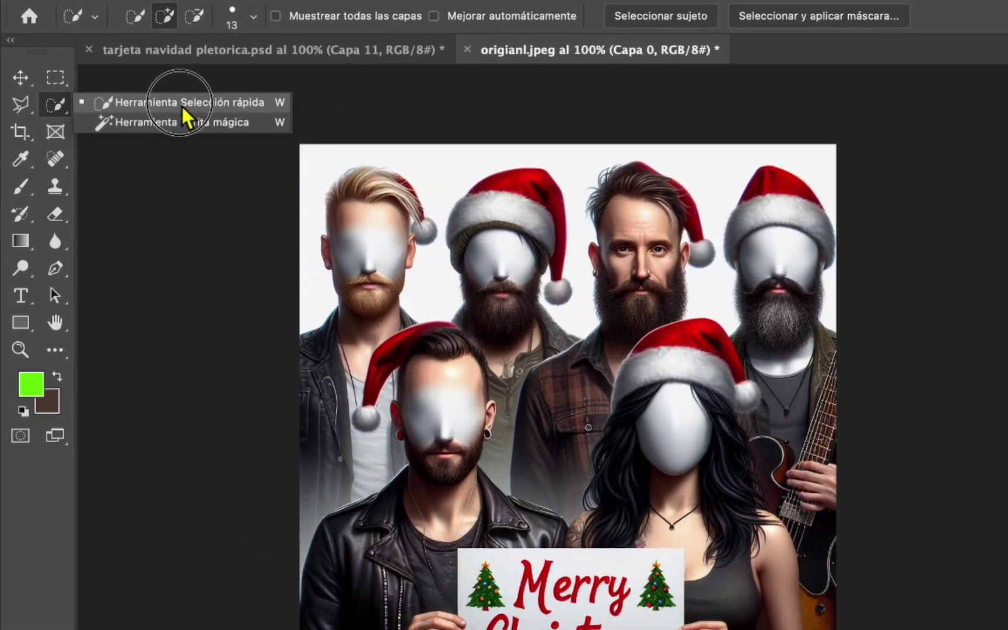
click(154, 106)
drag(426, 204, 433, 303)
drag(530, 346, 521, 382)
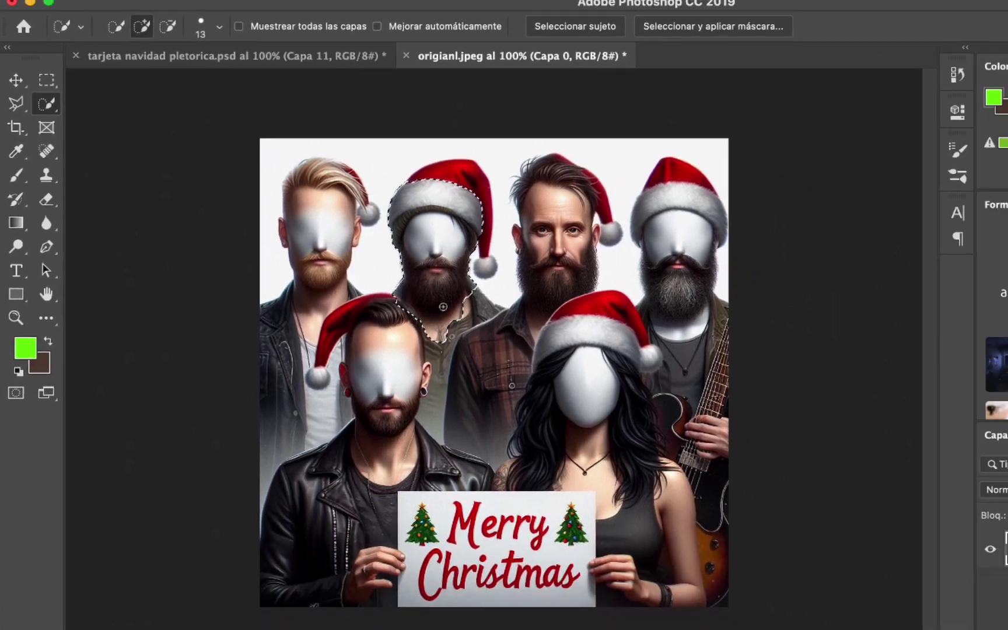
scroll(521, 382, up, 5)
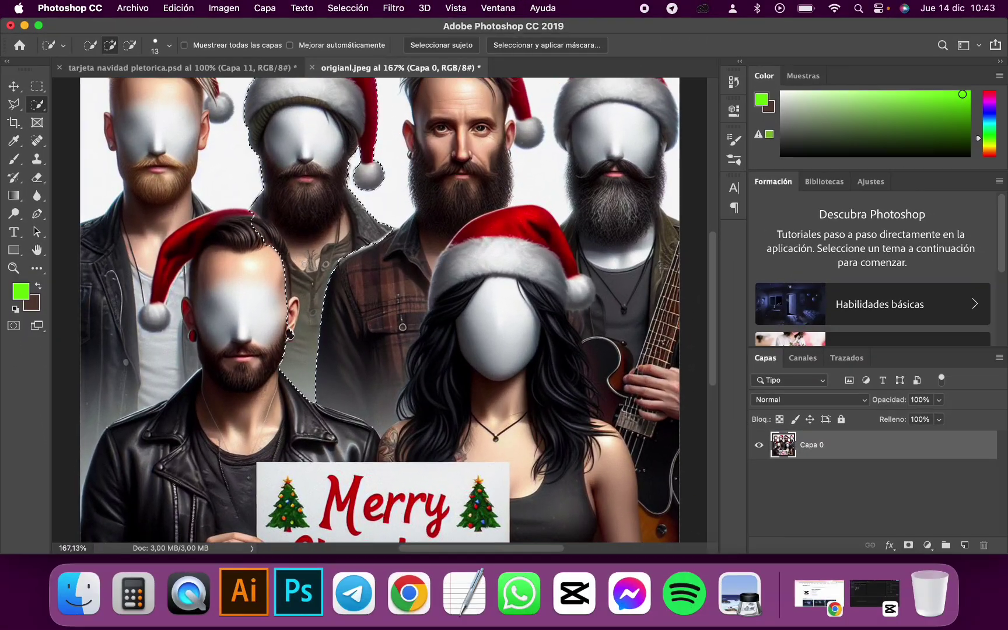
scroll(304, 265, up, 1)
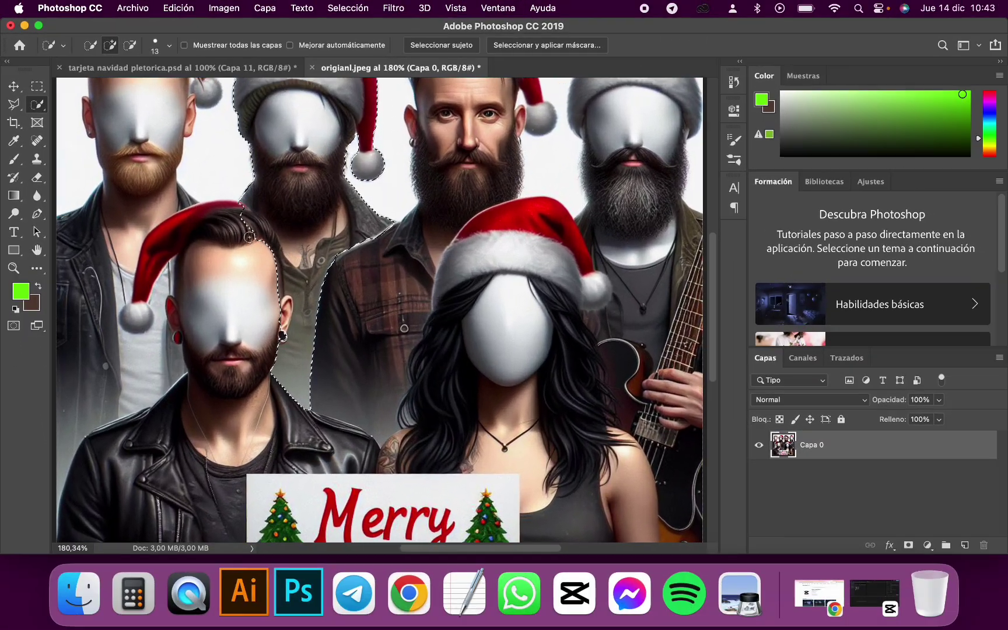
key(alt)
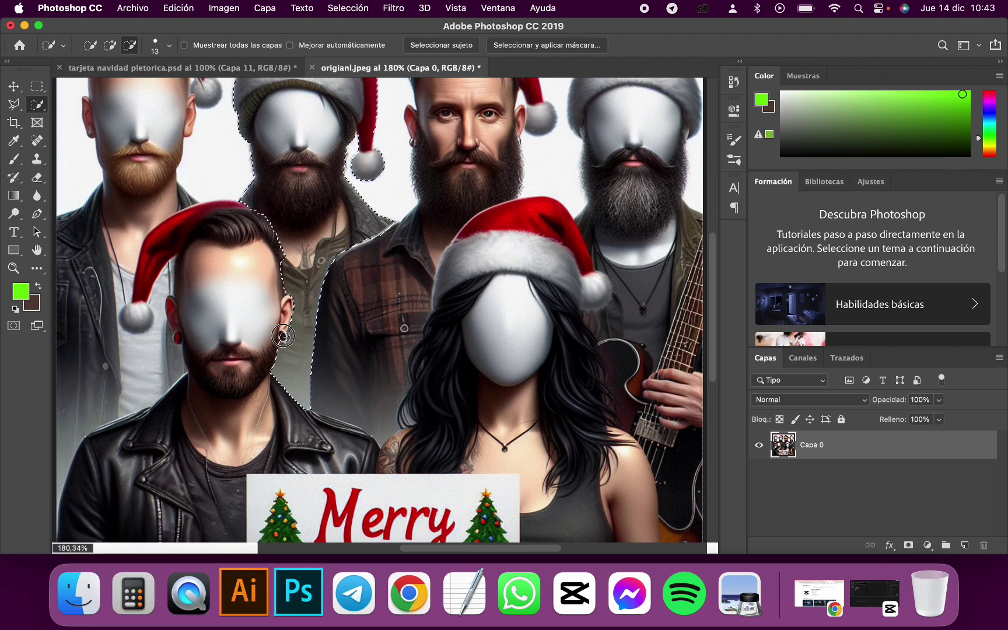
scroll(284, 336, up, 5)
scroll(355, 359, down, 4)
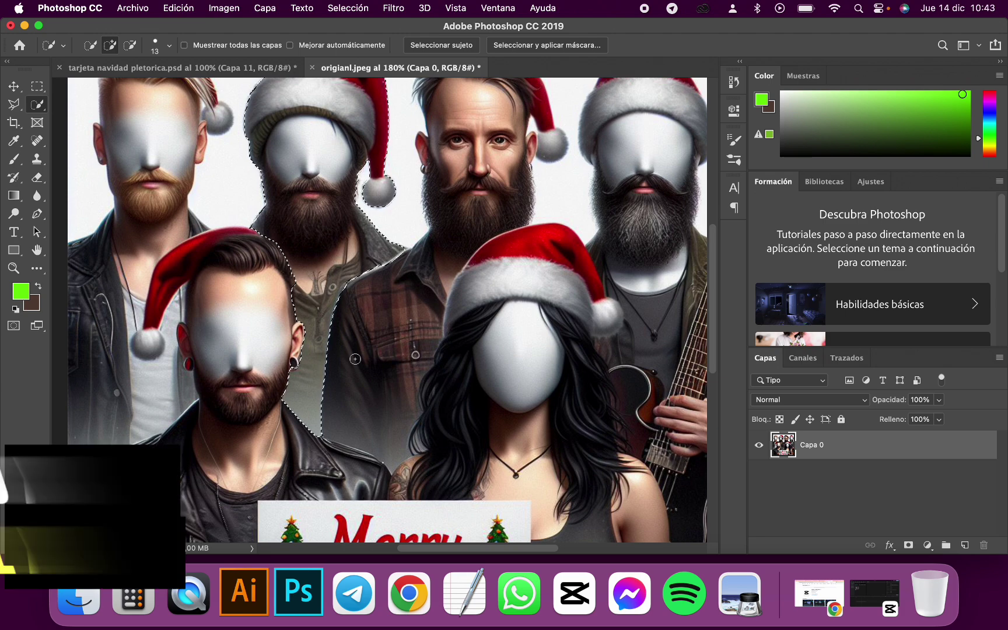
key(super+x)
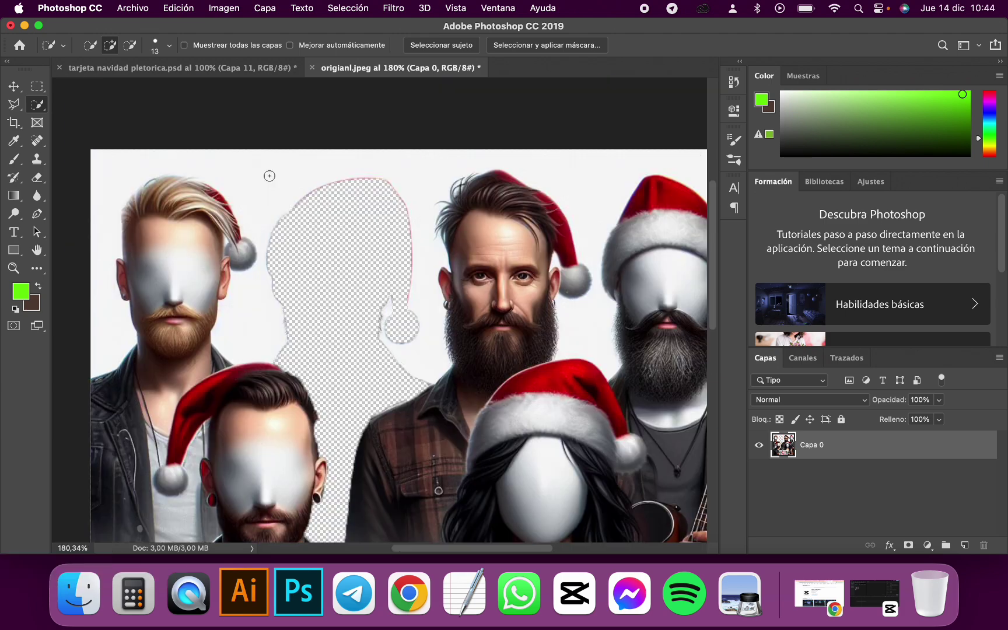
Step: Select the white background areas around the remaining people with Quick Selection and cut them out
click(270, 176)
key(super+x)
click(420, 211)
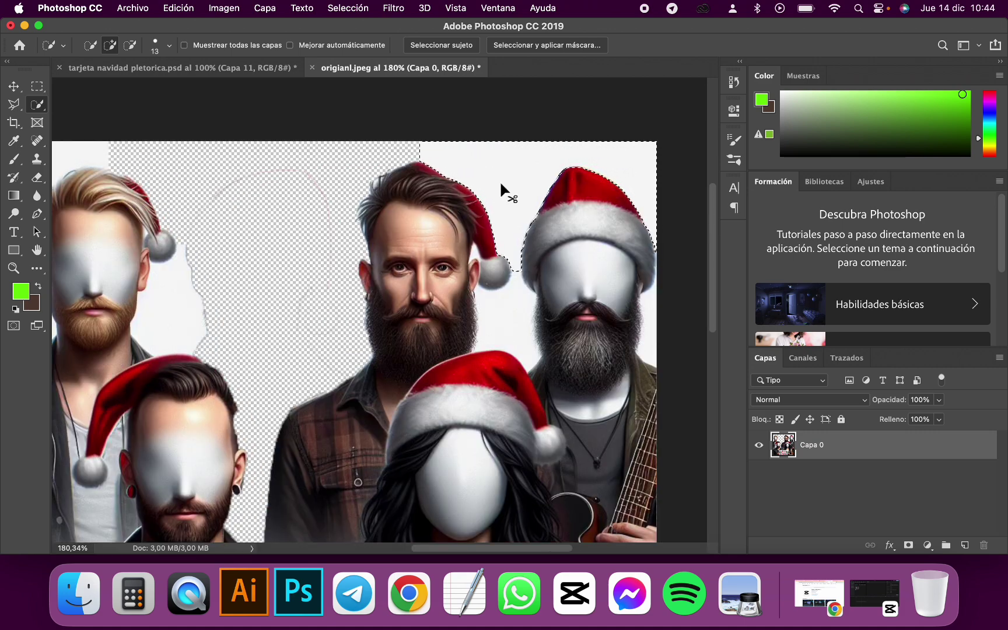
key(super+x)
key(super+0)
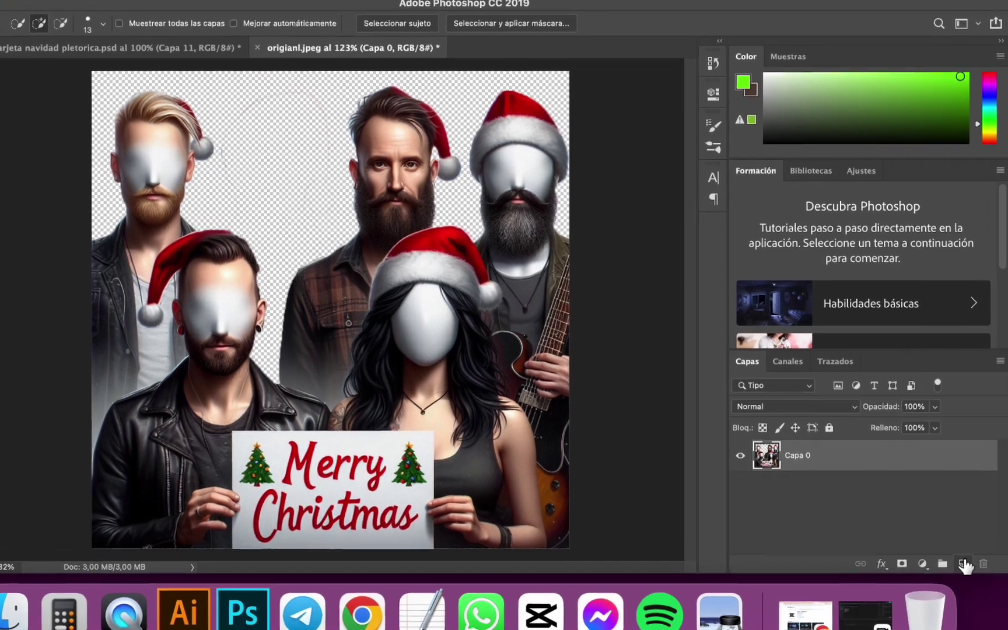
Step: Add a new layer below Capa 0 and paint it entirely bright green with a 234 px brush
click(963, 564)
drag(899, 457, 899, 527)
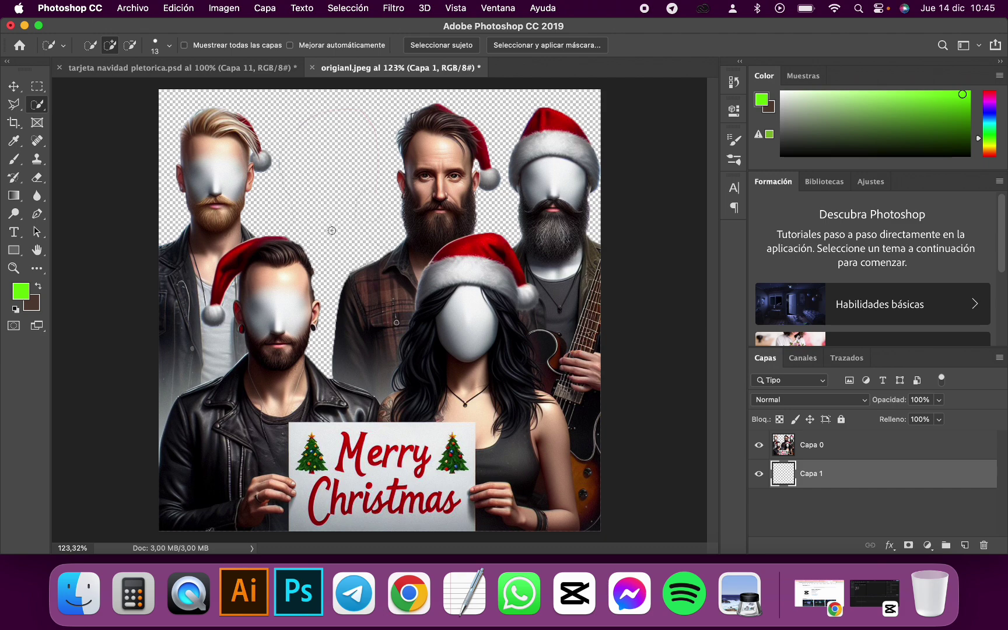
click(14, 161)
click(100, 45)
drag(85, 85, 153, 89)
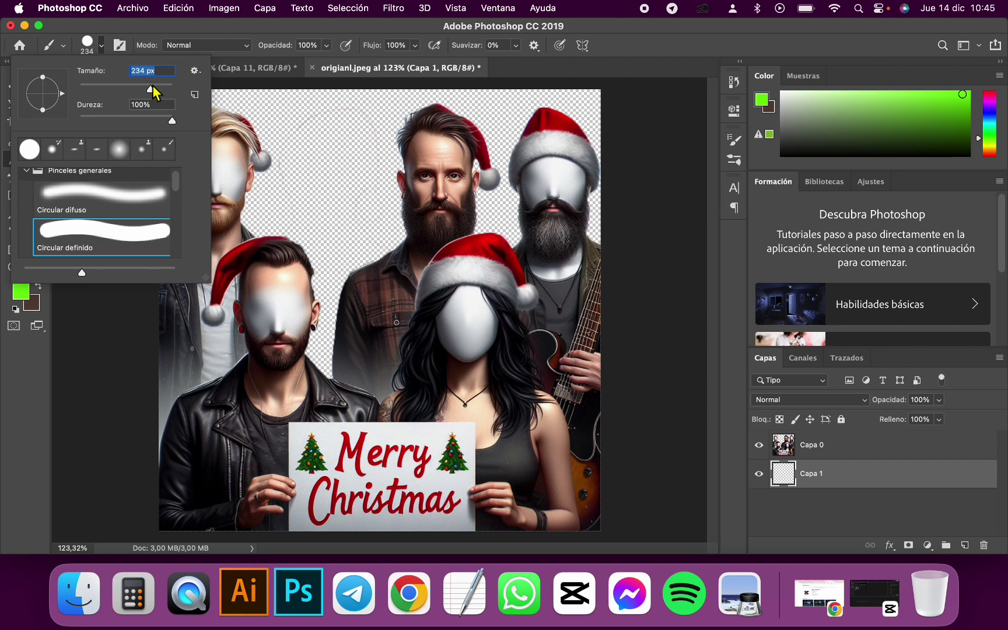
mouse_move(334, 182)
mouse_down()
mouse_move(553, 123)
mouse_move(622, 120)
mouse_move(224, 231)
mouse_move(623, 285)
mouse_move(297, 298)
mouse_move(194, 180)
mouse_up()
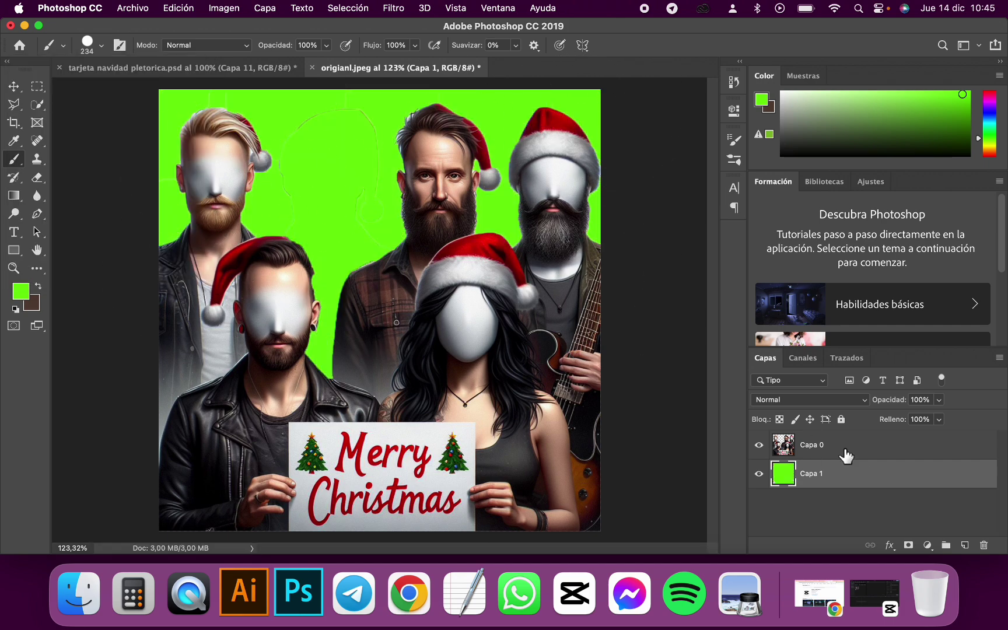
Step: Erase the leftover outline of the removed man on Capa 0 with a small Eraser
click(845, 449)
click(101, 45)
drag(150, 87, 80, 90)
key(Return)
click(37, 178)
mouse_move(282, 152)
mouse_down()
mouse_move(297, 126)
mouse_move(340, 110)
mouse_move(373, 244)
mouse_move(385, 249)
mouse_up()
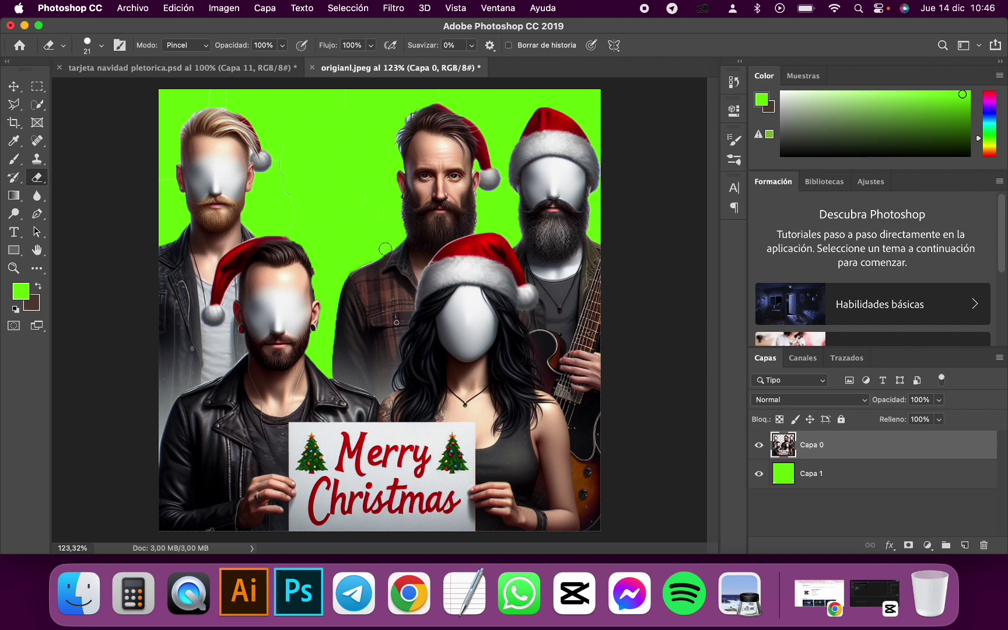
scroll(291, 207, up, 5)
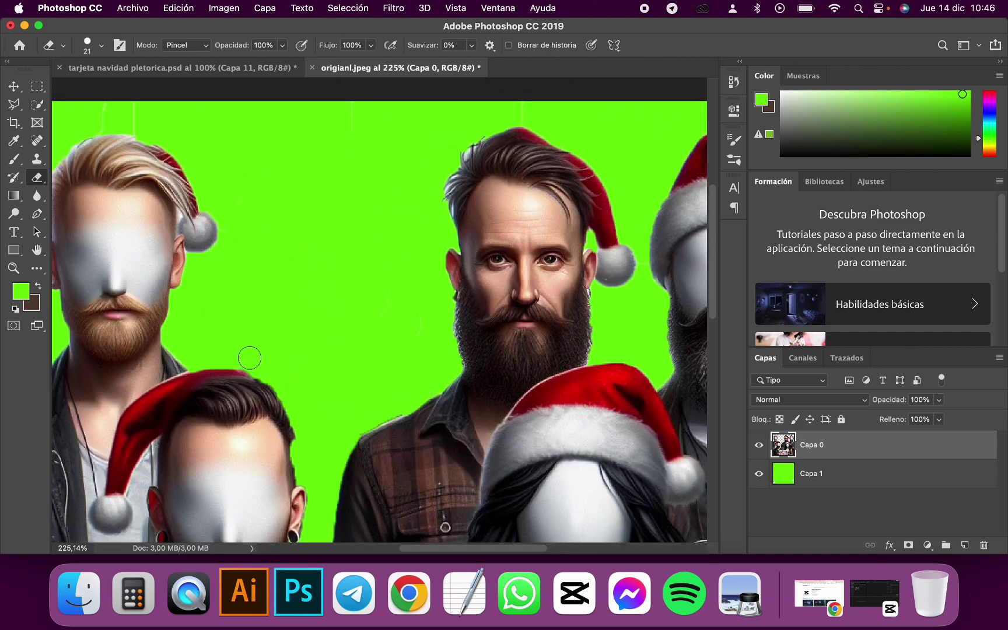
scroll(373, 167, down, 3)
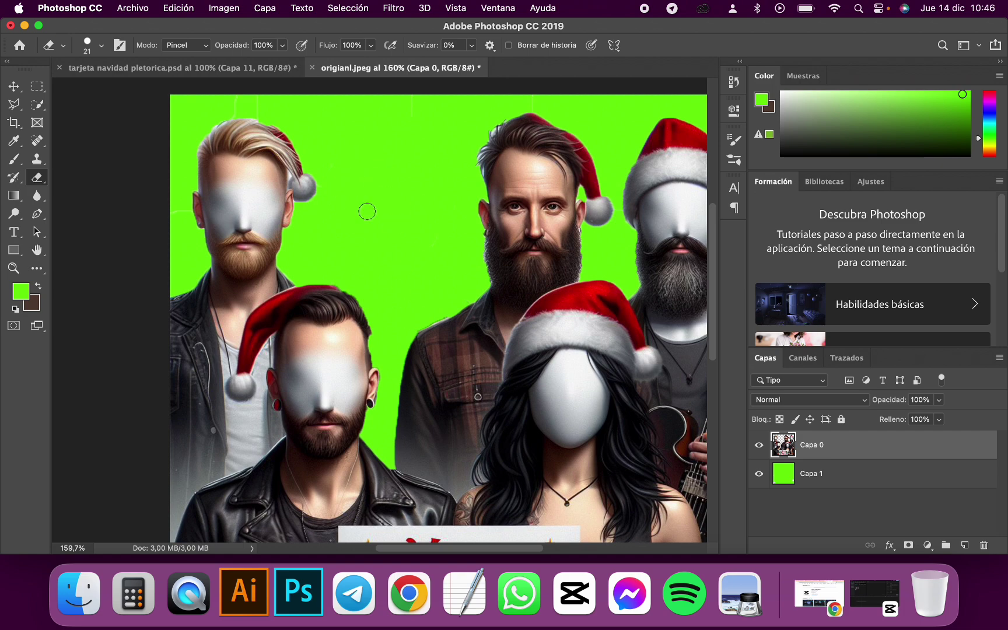
Step: Select the blond man at the far left of the back row on Capa 0 with the Quick Selection tool
click(38, 106)
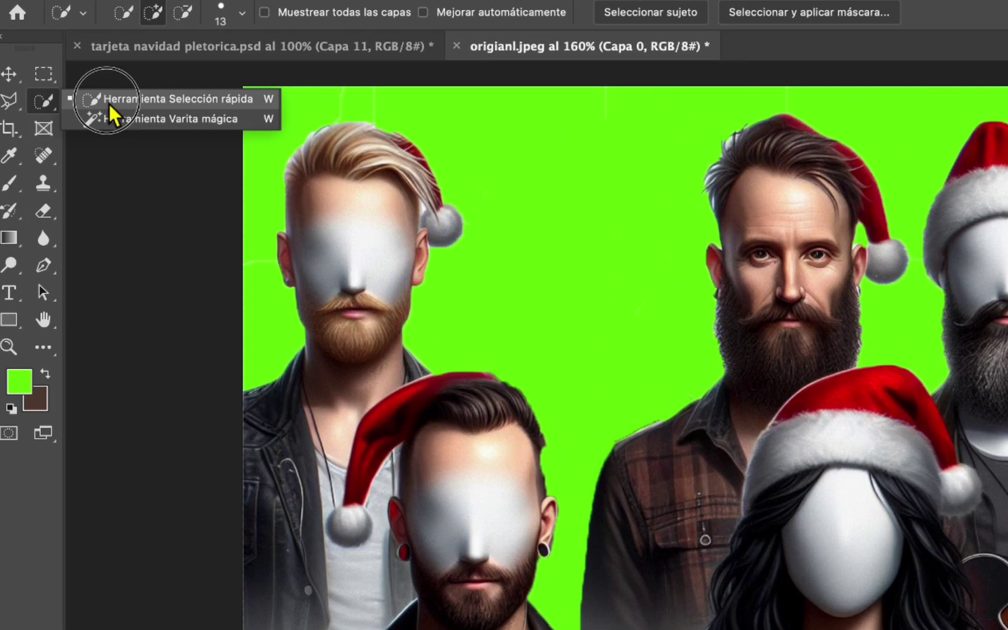
click(102, 102)
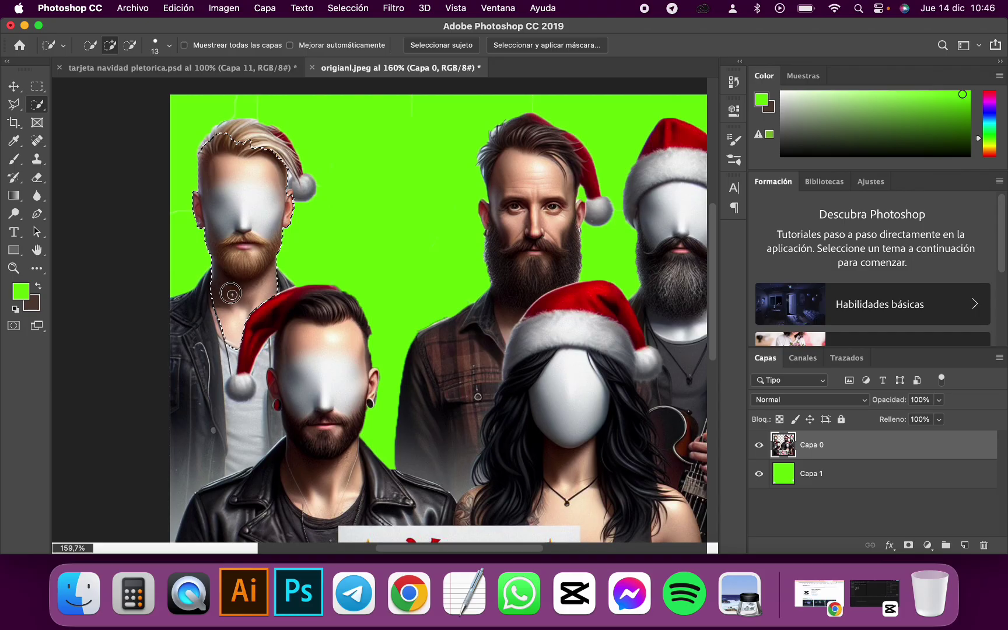
drag(229, 295, 190, 370)
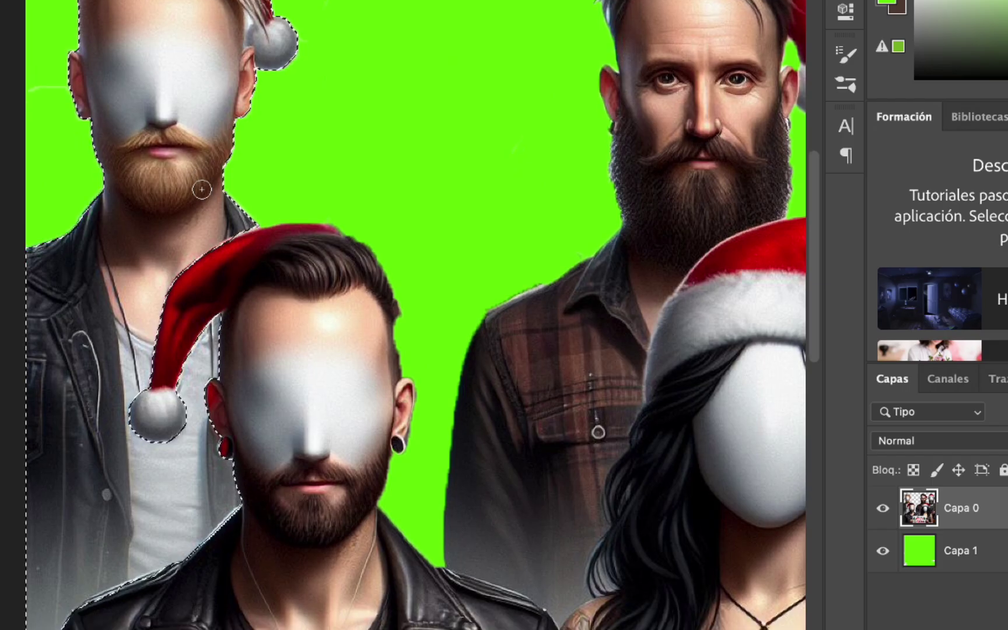
scroll(360, 231, up, 3)
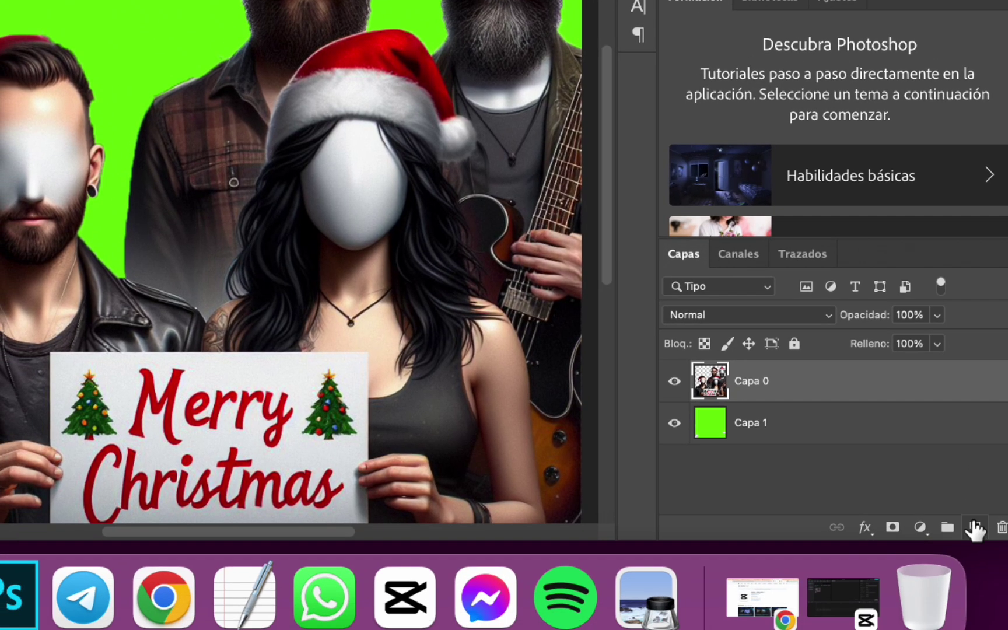
Step: Paste the cut-out blond man onto a new layer and place that layer directly below Capa 0
click(945, 611)
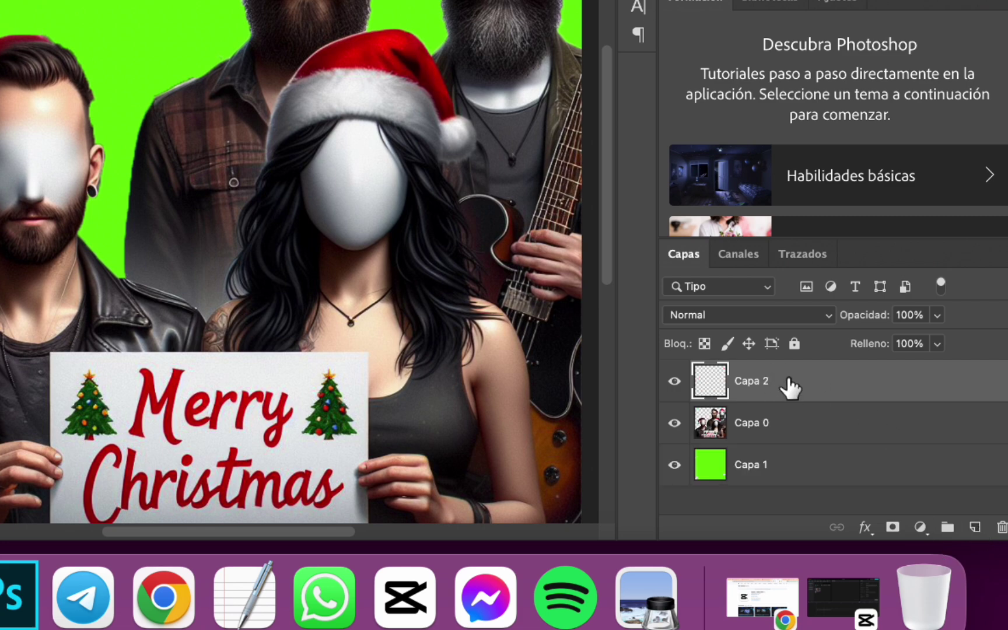
key(super+v)
drag(790, 387, 793, 443)
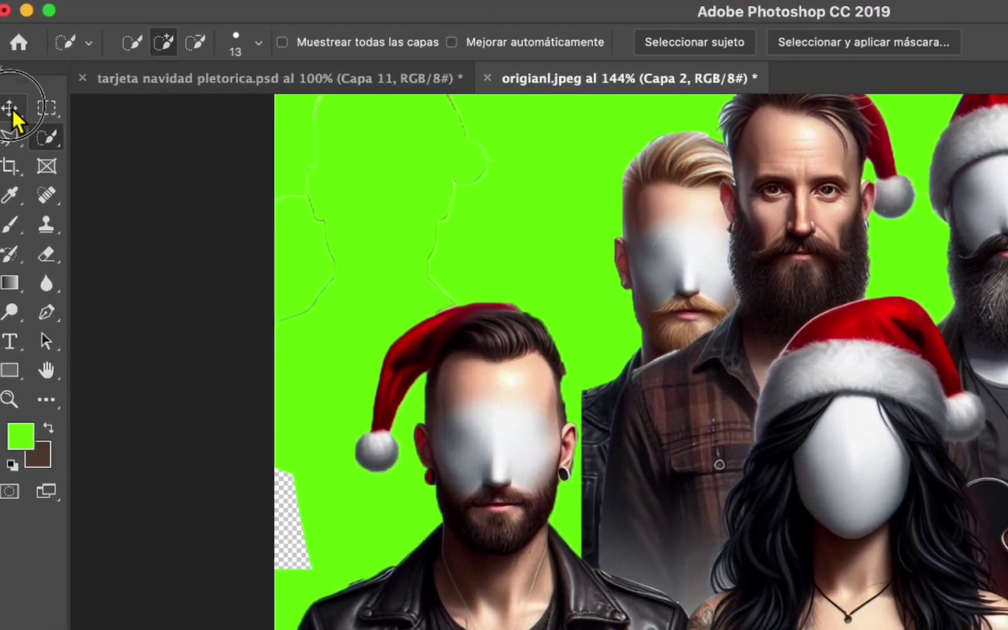
Step: Move the blond man into the back-row gap between the front man and the bearded man in the plaid shirt
click(10, 107)
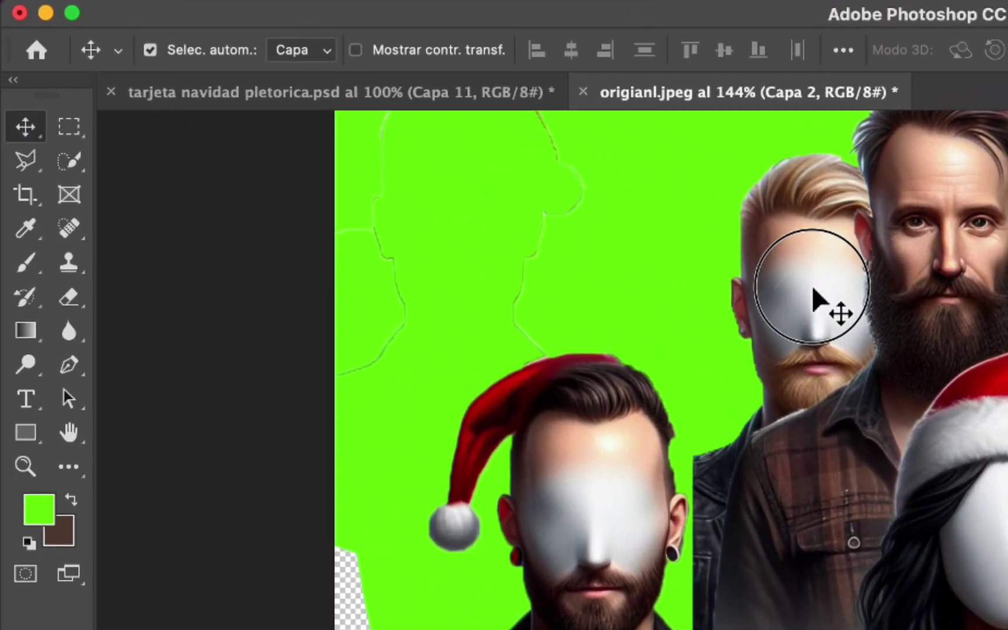
drag(817, 301, 761, 272)
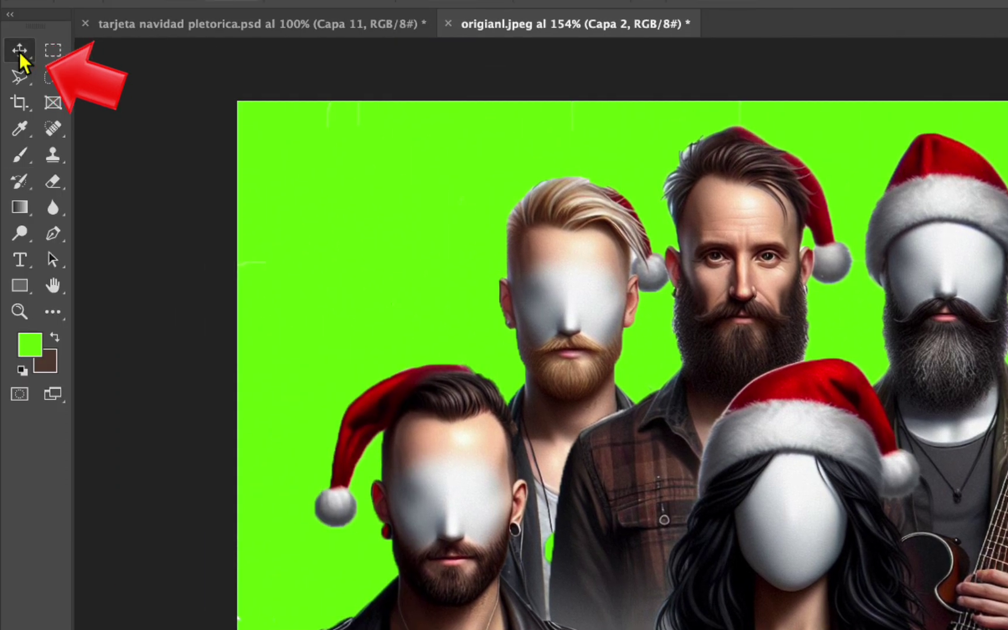
drag(522, 247, 513, 200)
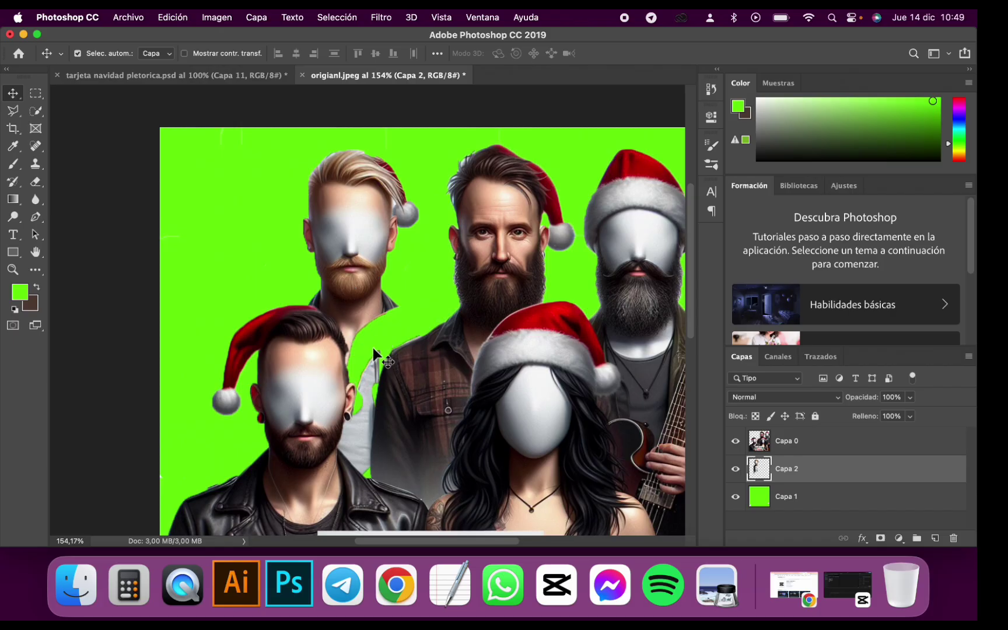
scroll(310, 318, down, 3)
scroll(309, 318, right, 3)
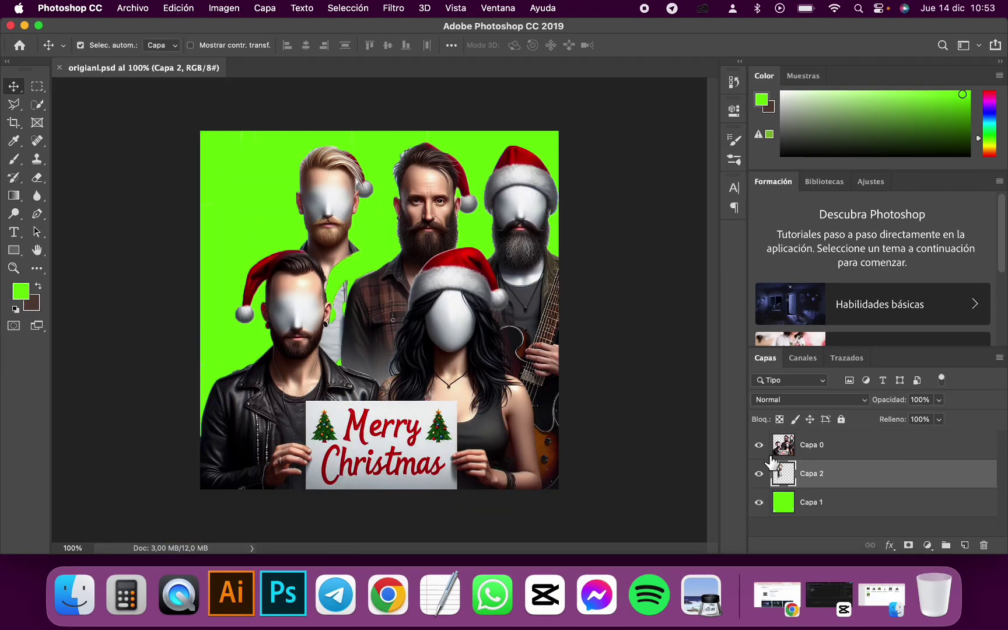
Step: Hide Capa 0 and duplicate the blond man from Capa 2 onto a new layer
click(760, 447)
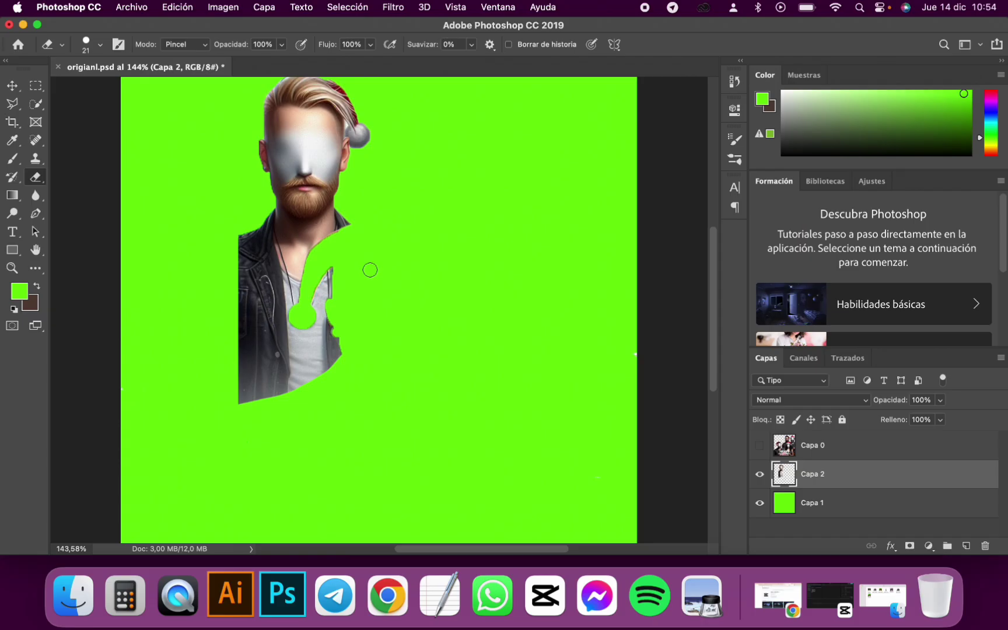
key(super+a)
key(super+c)
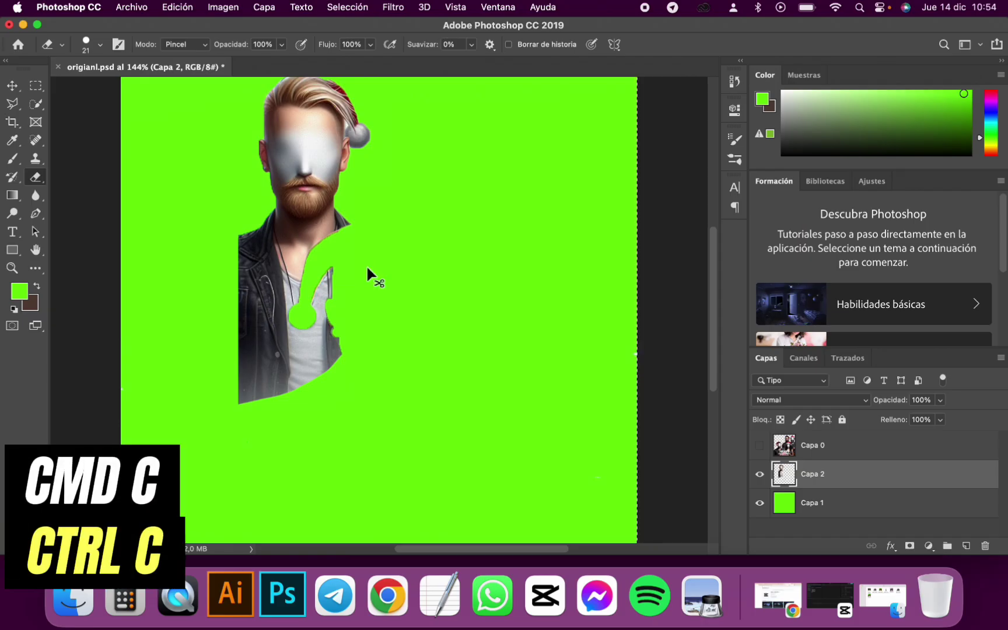
key(super+v)
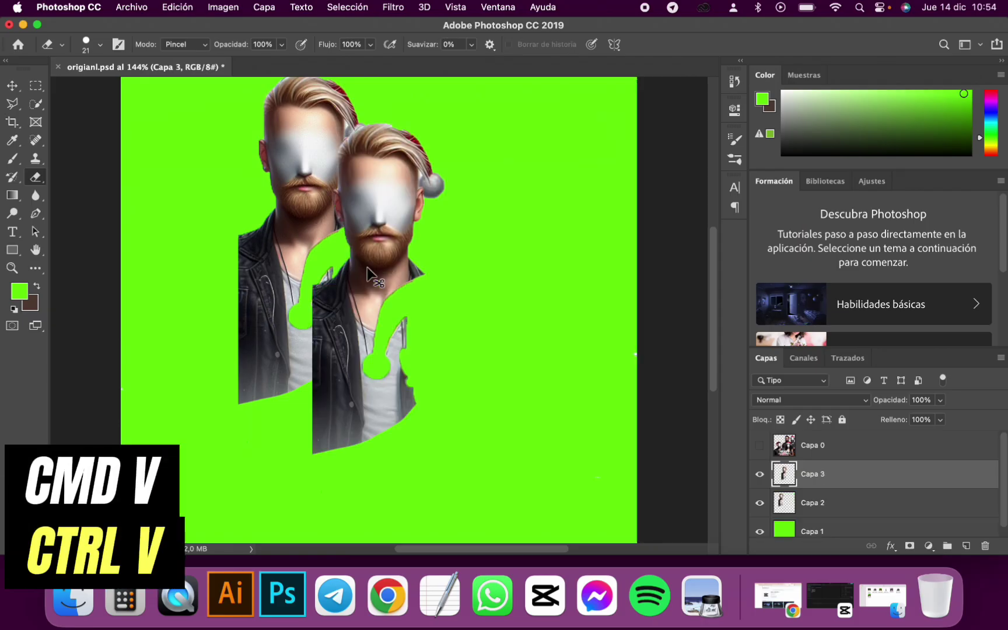
Step: Transfer the duplicated man to a new document and flip its canvas horizontally
key(super+t)
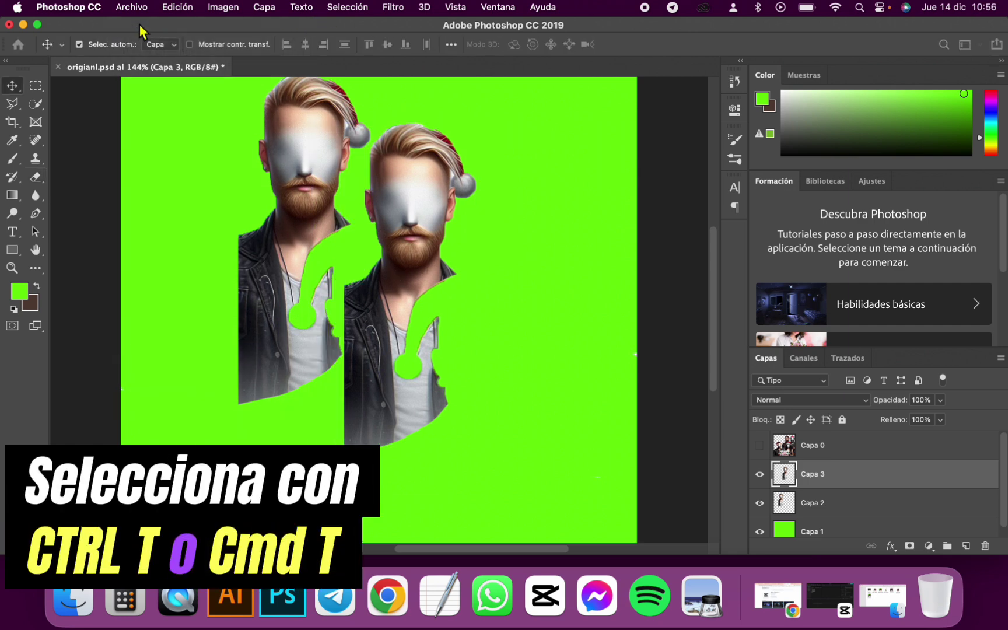
key(super+n)
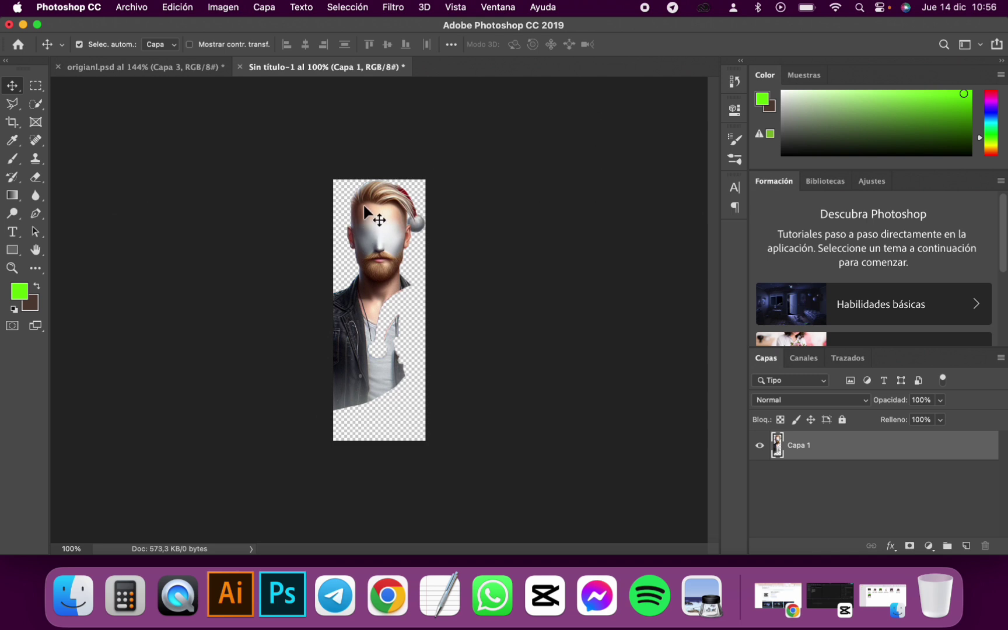
click(222, 8)
mouse_move(304, 157)
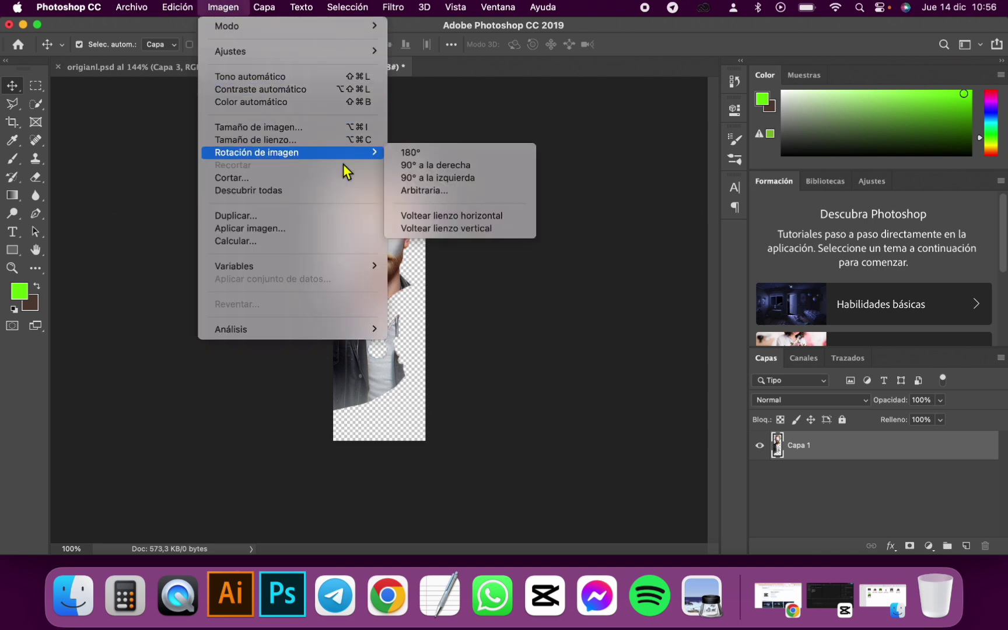
click(516, 216)
Step: Cut the flipped man out of the new document and paste him back into origianl.psd
key(super+a)
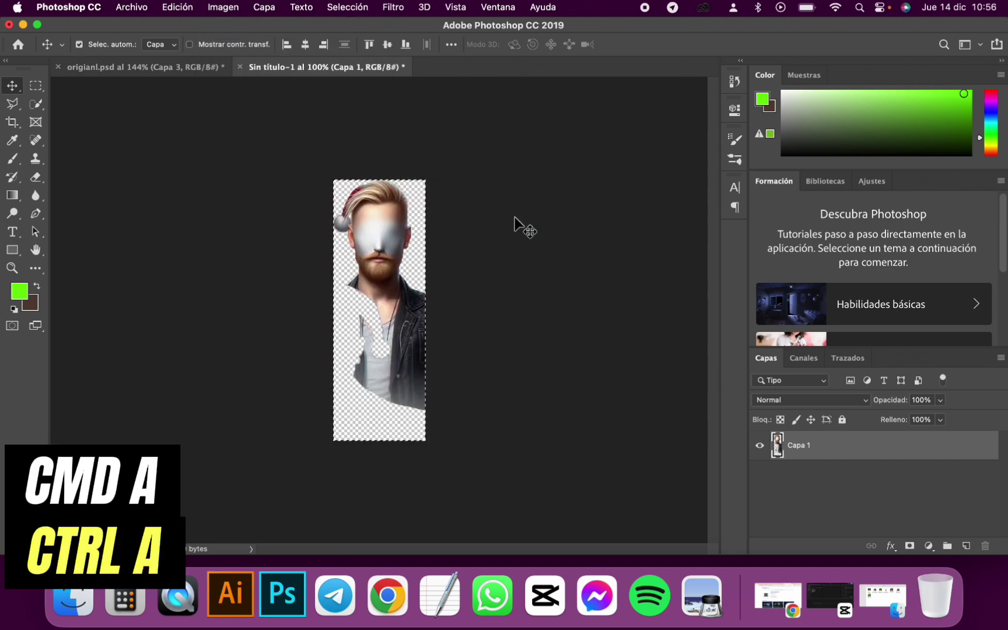
key(super+x)
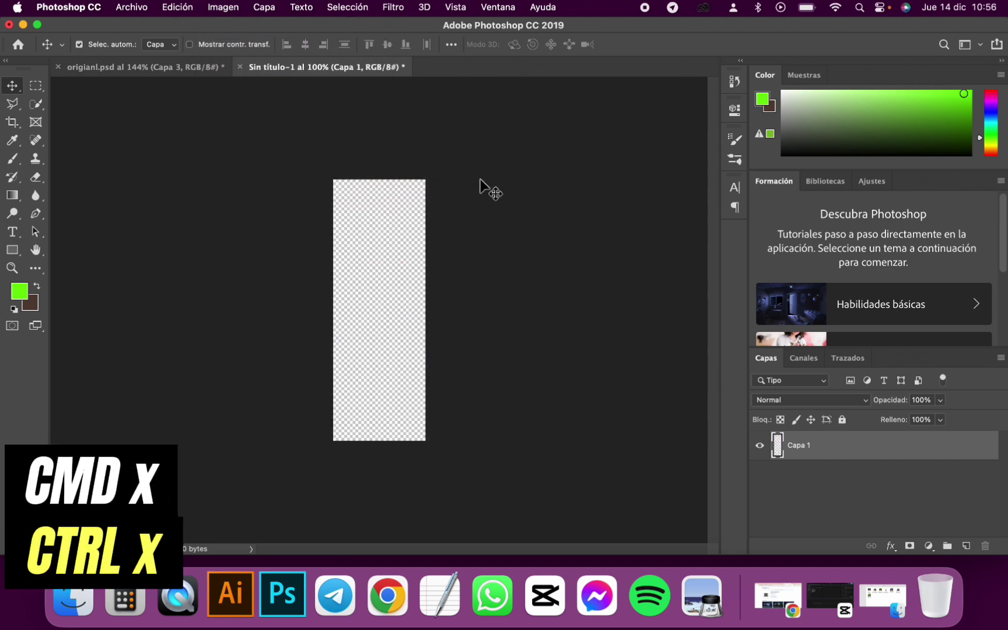
click(163, 68)
key(super+v)
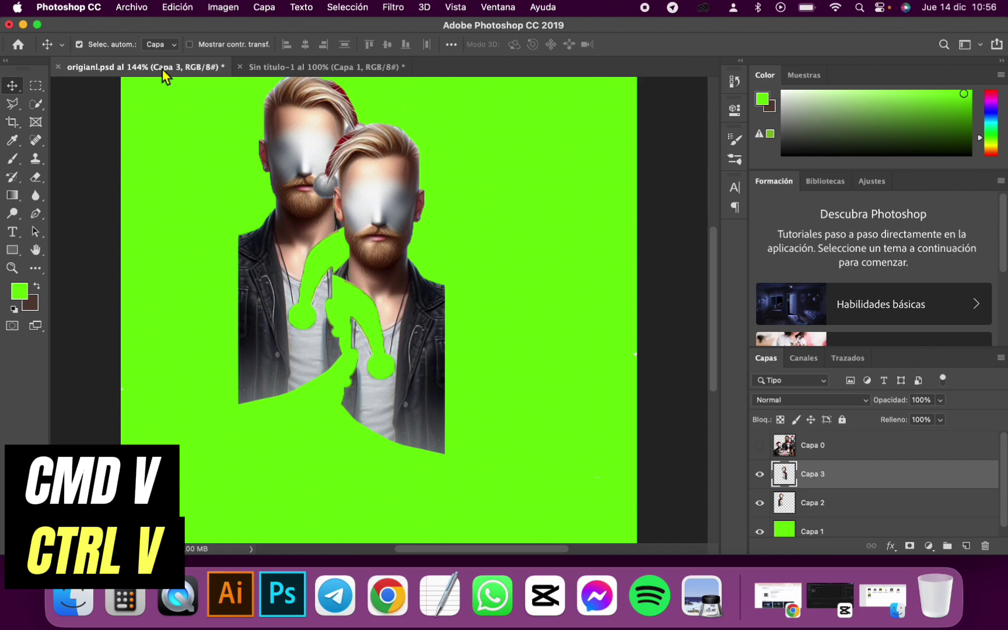
Step: Erase the damaged half of the flipped copy with an 85 px Eraser and fit the remaining jacket half onto the original man
key(e)
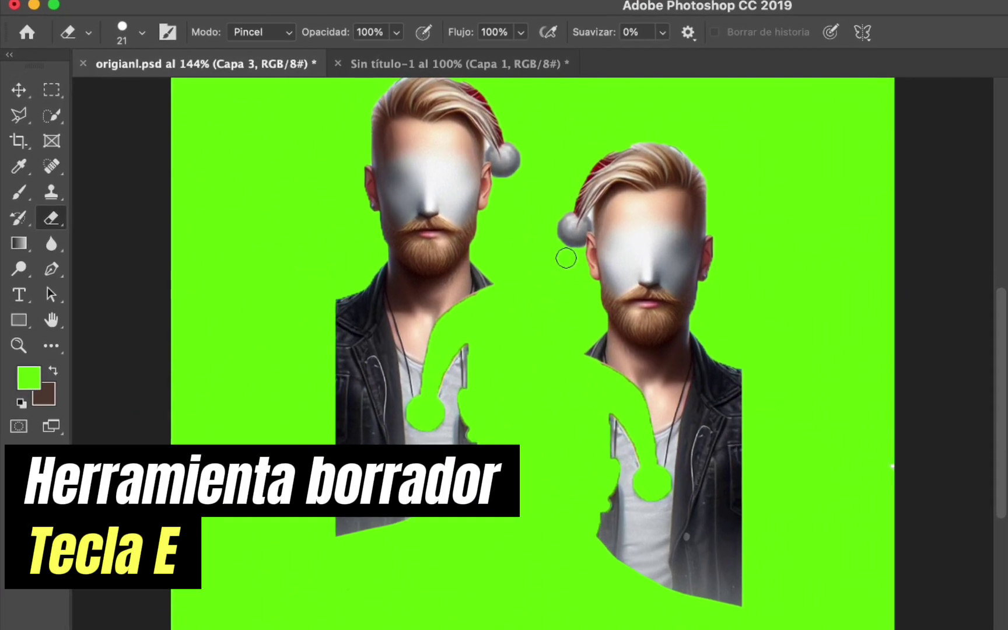
click(99, 44)
click(189, 91)
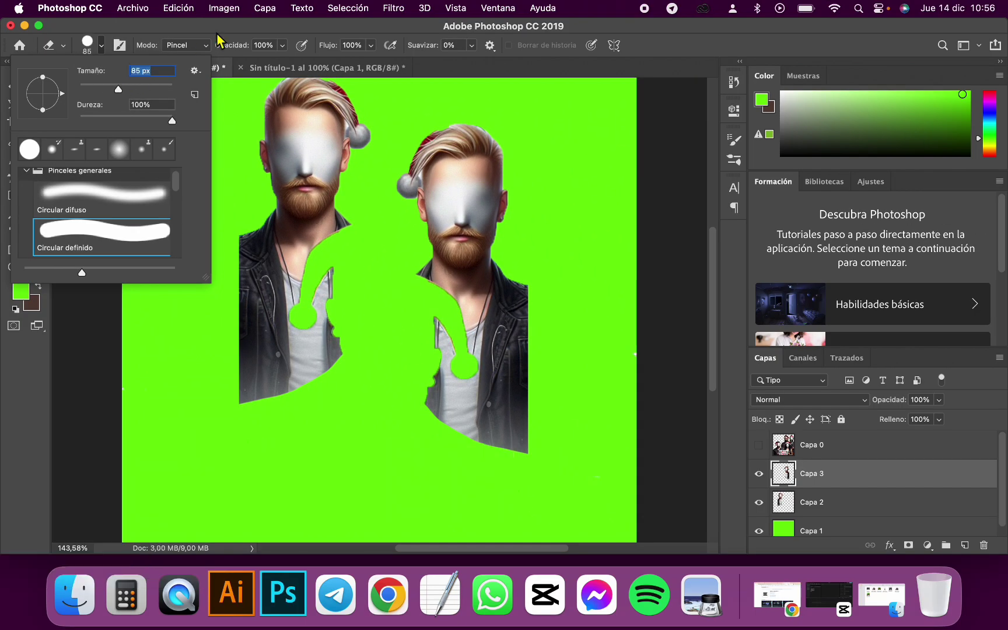
click(345, 8)
drag(432, 333, 435, 405)
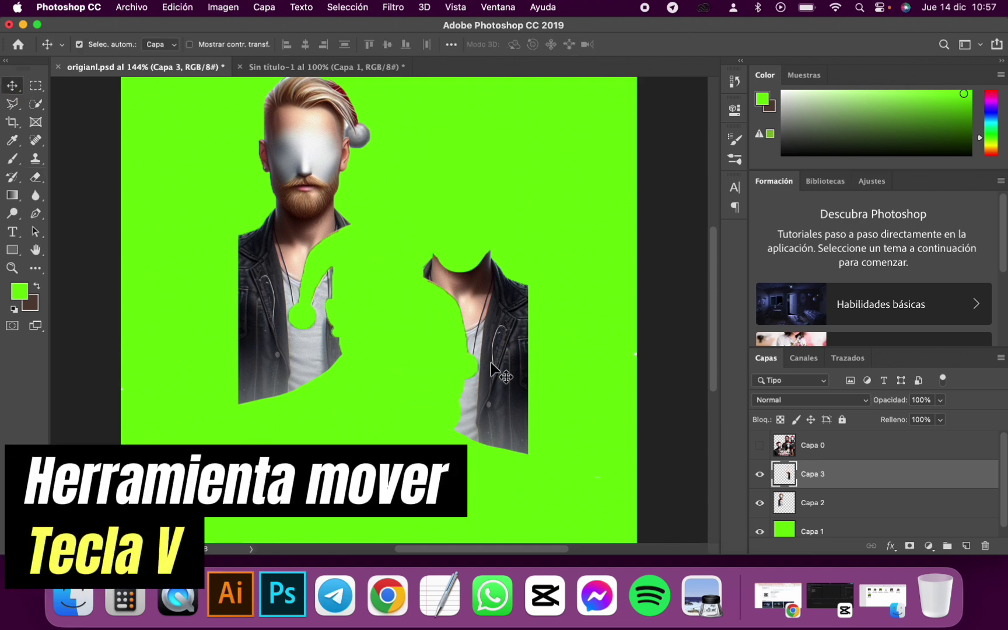
drag(491, 365, 337, 323)
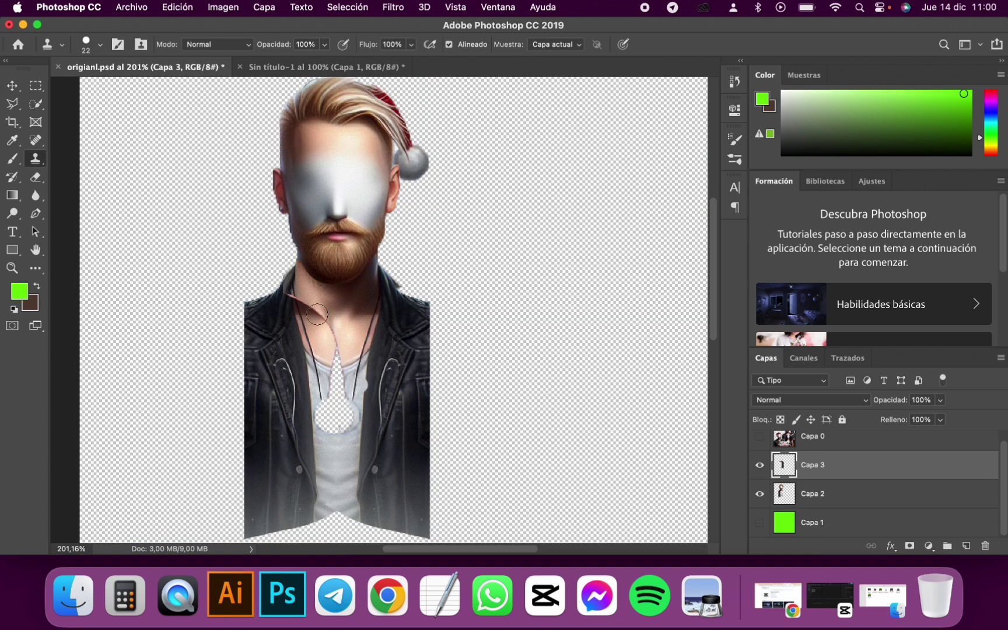
Step: Merge the layers Capa 2 and Capa 3 into one
shift+click(844, 485)
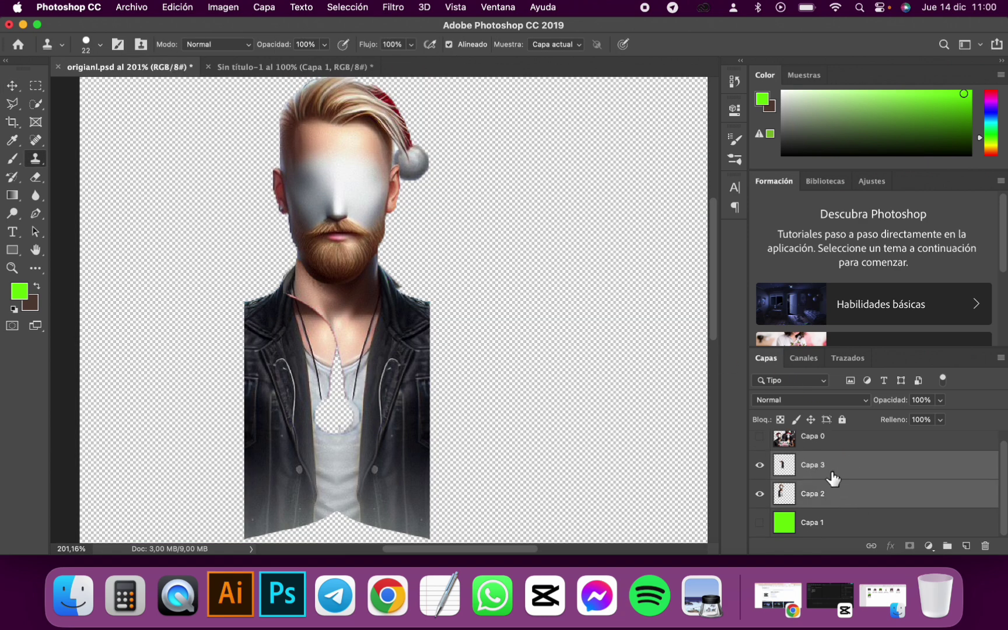
right_click(851, 487)
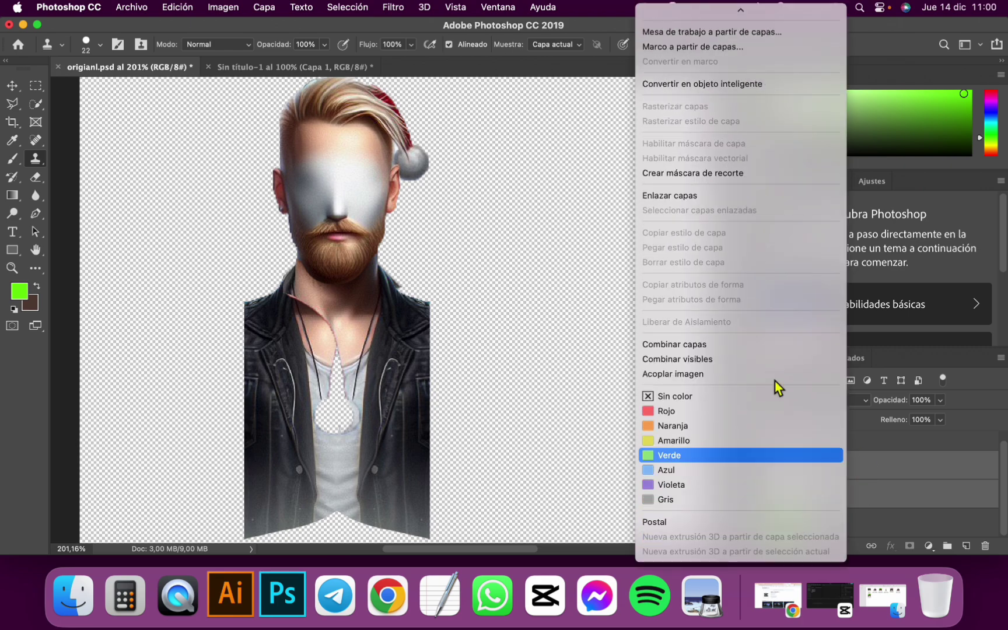
key(Escape)
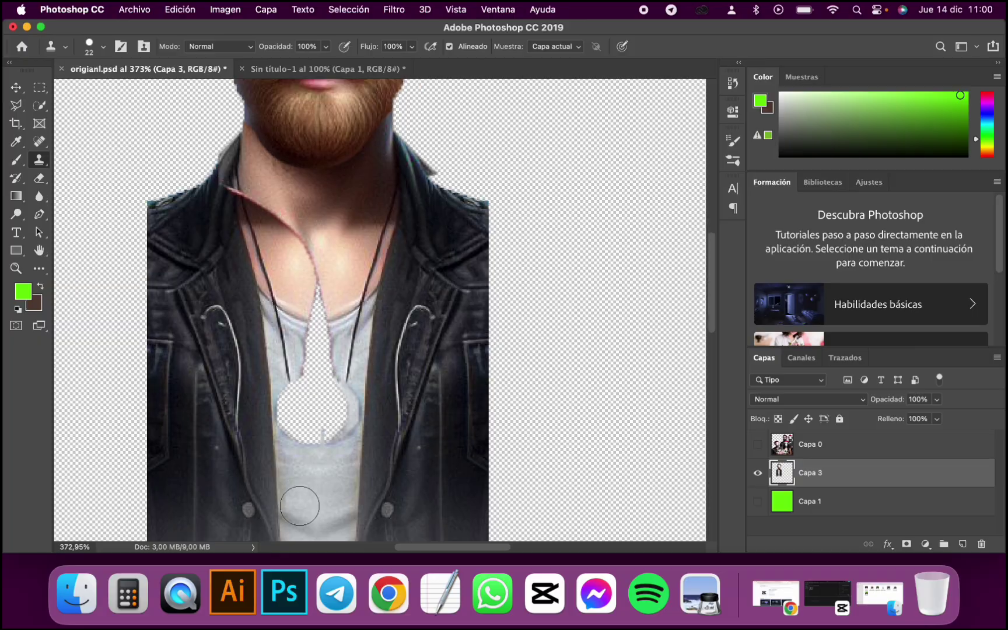
Step: Fill the hole in the blond man's T-shirt and chest with a 22 px Clone Stamp, switching to a soft round brush
drag(299, 501, 330, 434)
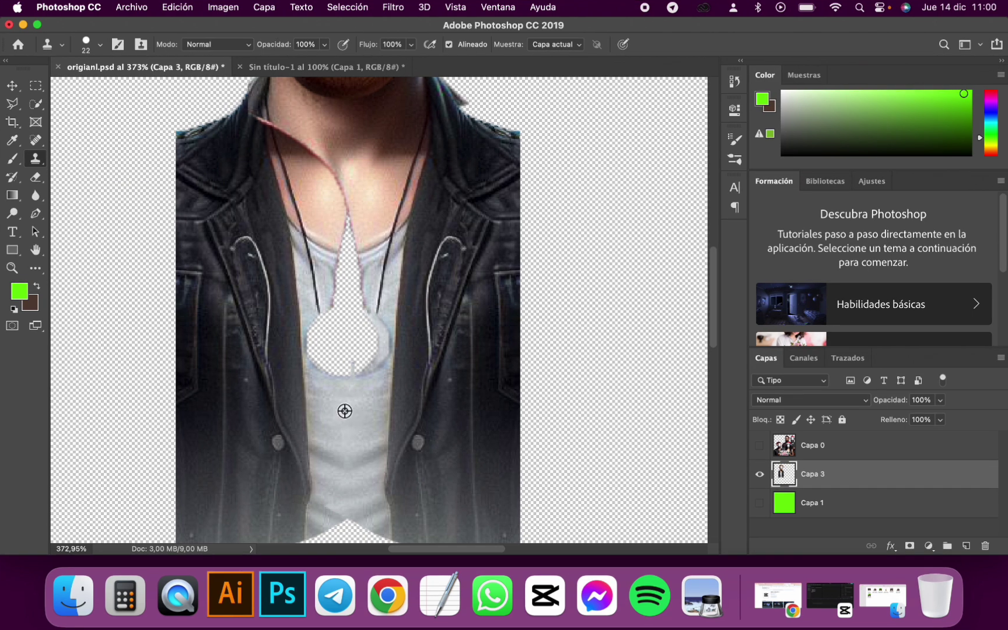
alt+click(345, 411)
alt+click(348, 440)
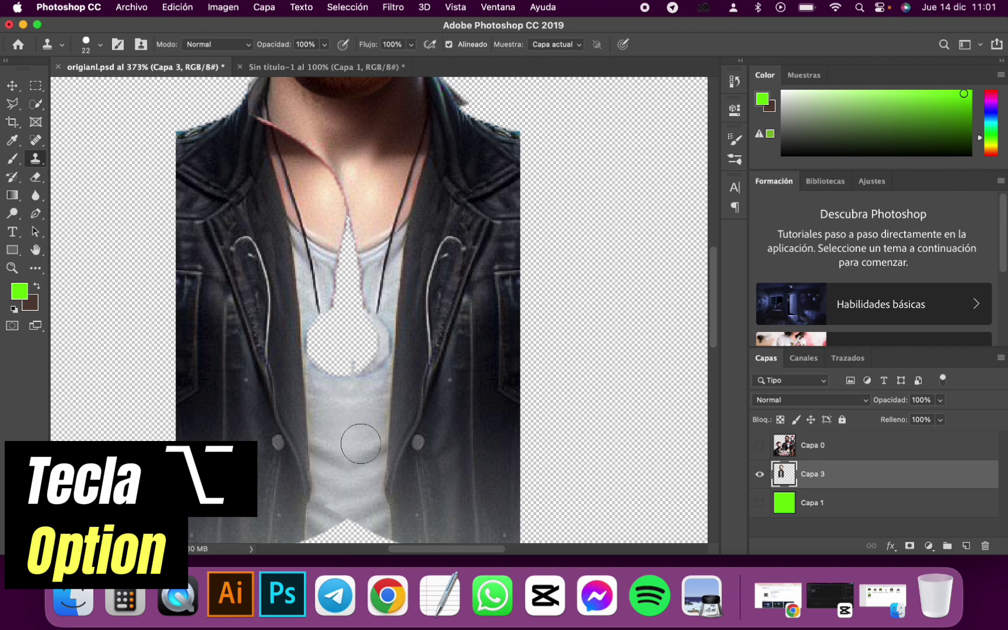
click(329, 373)
click(100, 45)
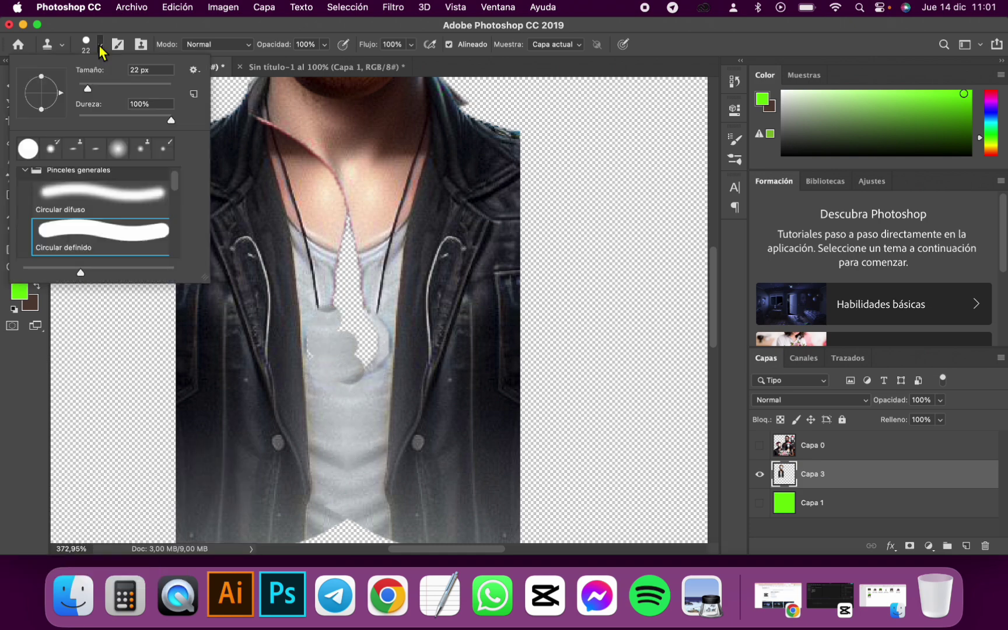
click(119, 150)
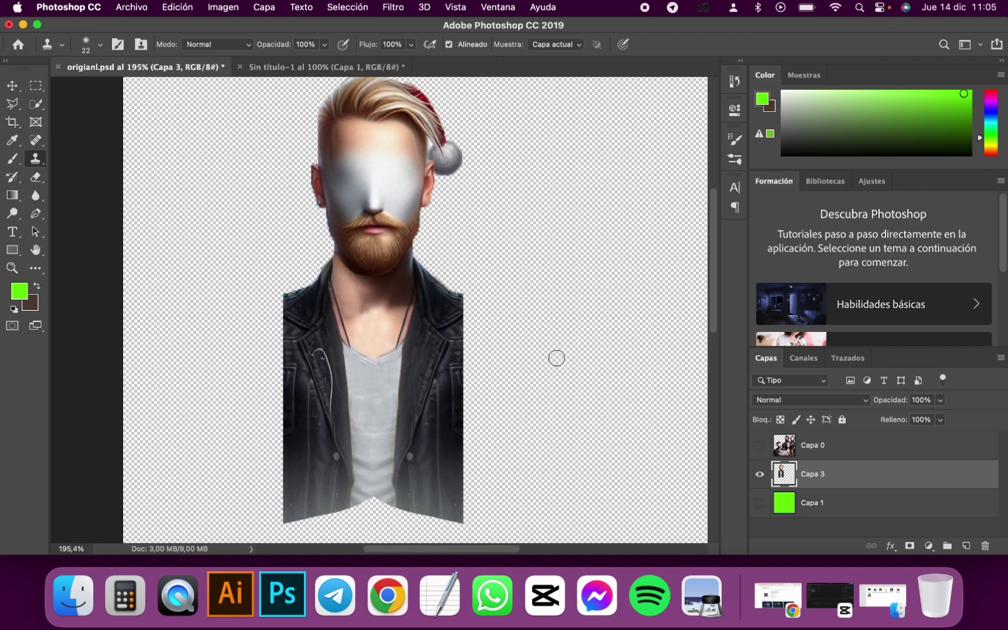
Step: Show Capa 0 again and shift the repaired blond man on Capa 3 slightly towards the bearded man
click(759, 445)
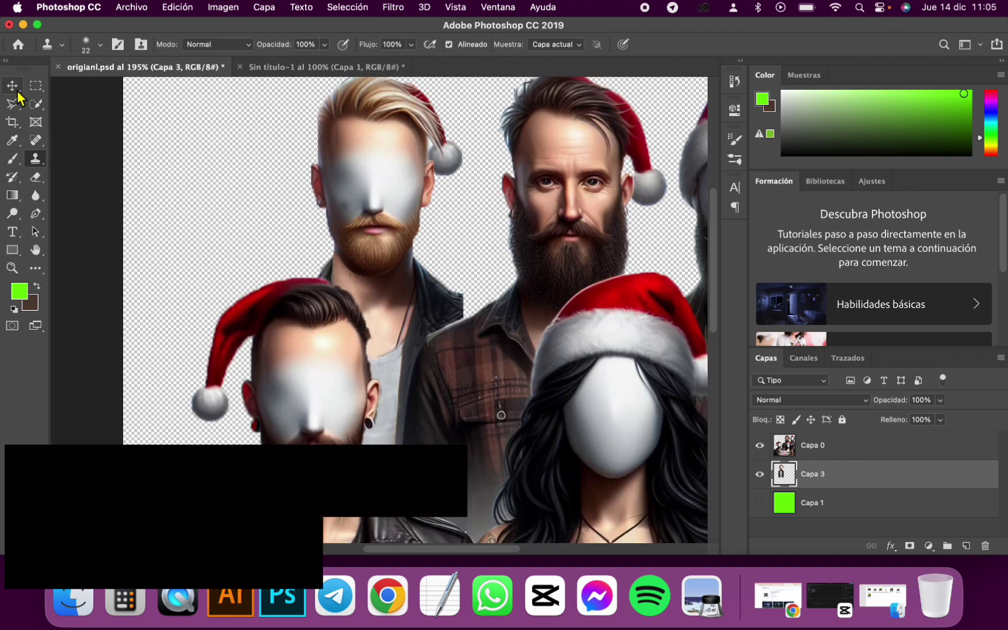
click(12, 87)
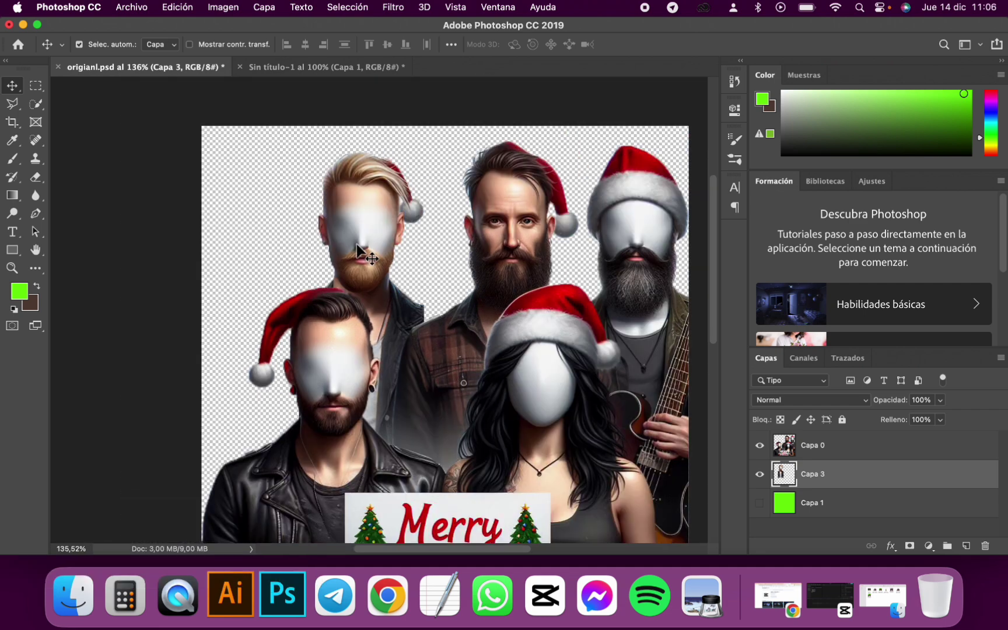
drag(357, 246, 388, 246)
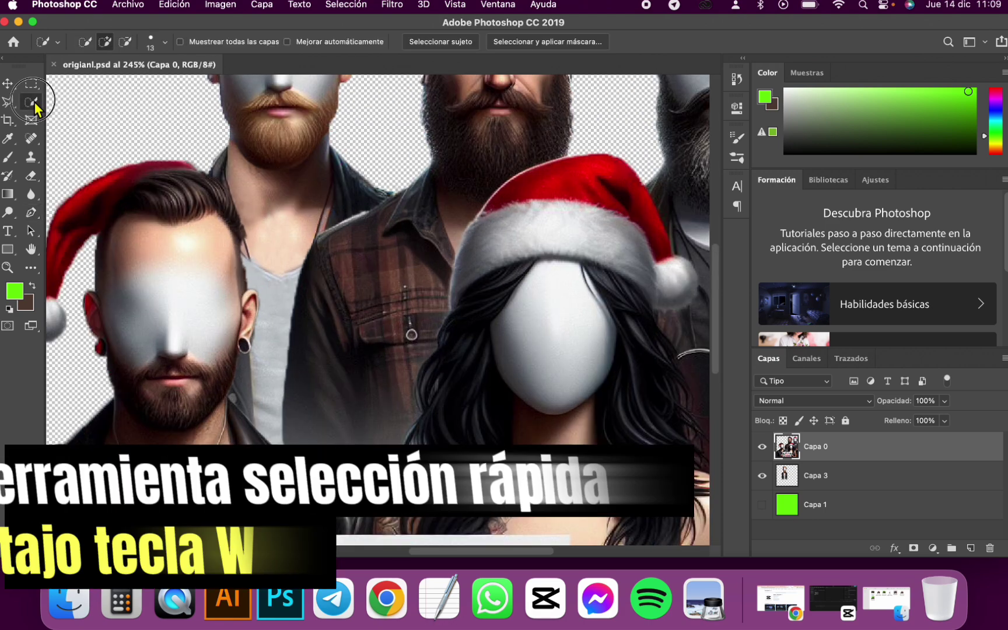
Step: Quick-select the bearded man's plaid jacket shoulder on Capa 0 and copy it onto a new layer
right_click(31, 101)
click(75, 102)
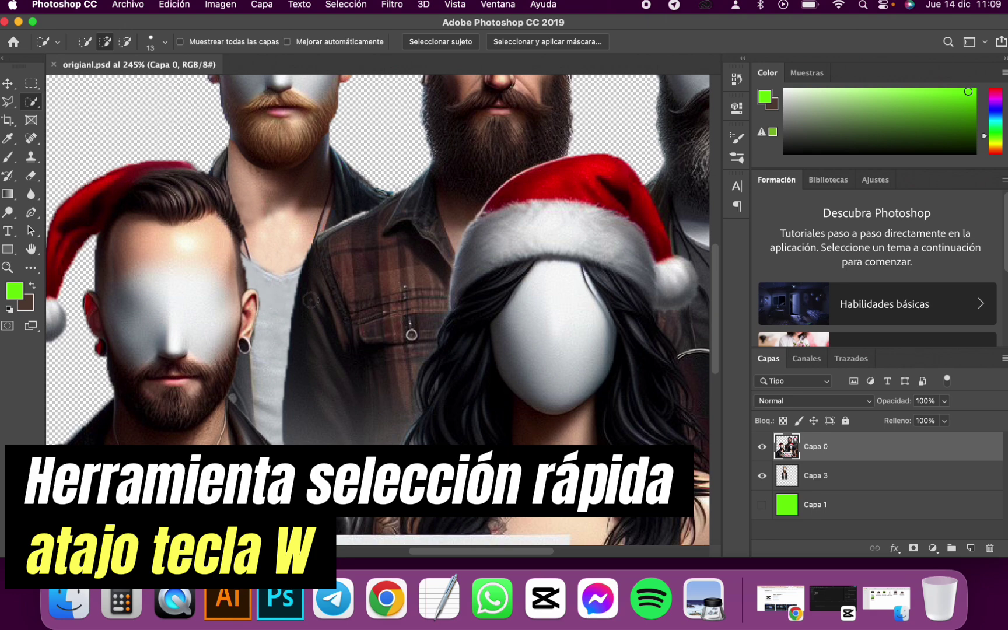
click(341, 427)
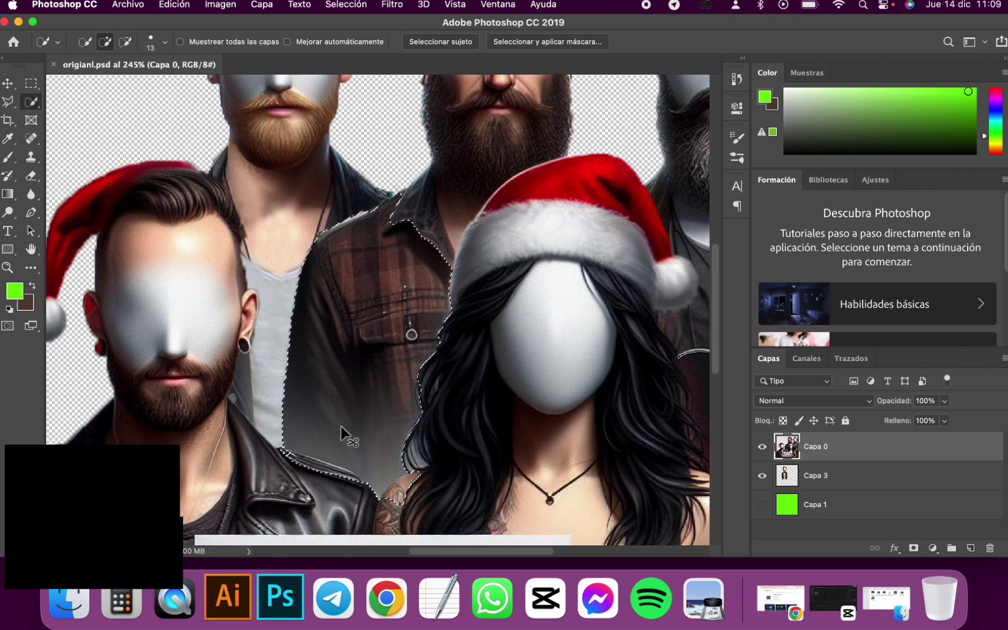
key(super+c)
key(super+v)
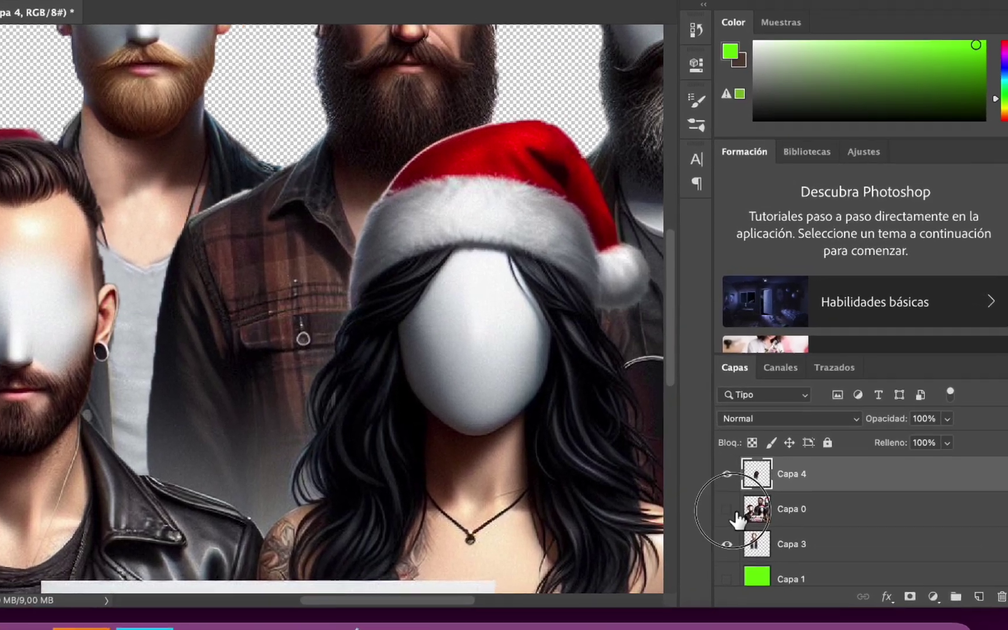
Step: Hide Capa 0 and move the copied plaid sleeve across to the blond man's opposite, incomplete shoulder
click(762, 476)
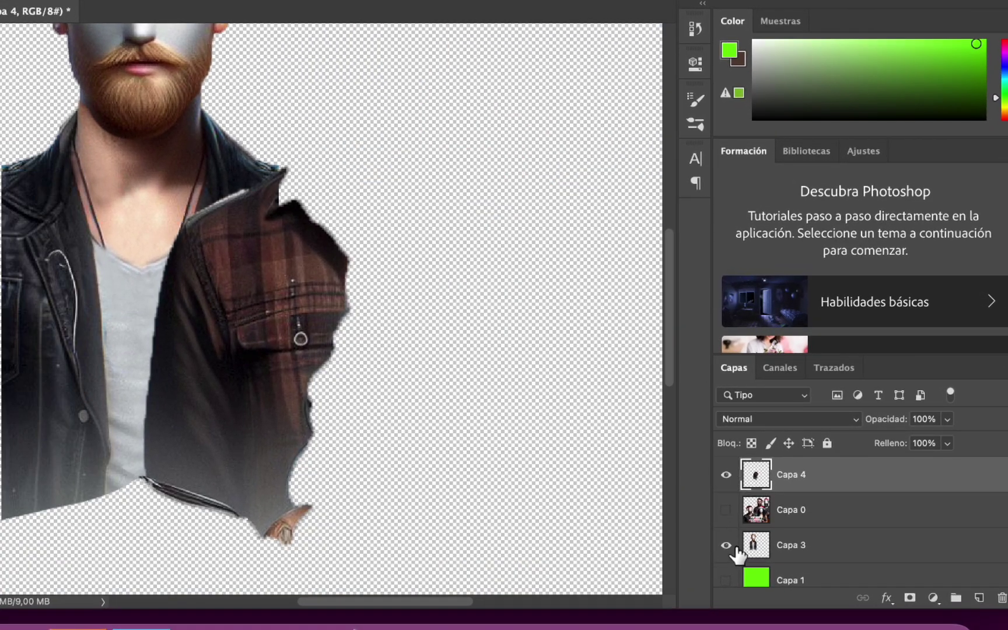
click(726, 546)
click(726, 546)
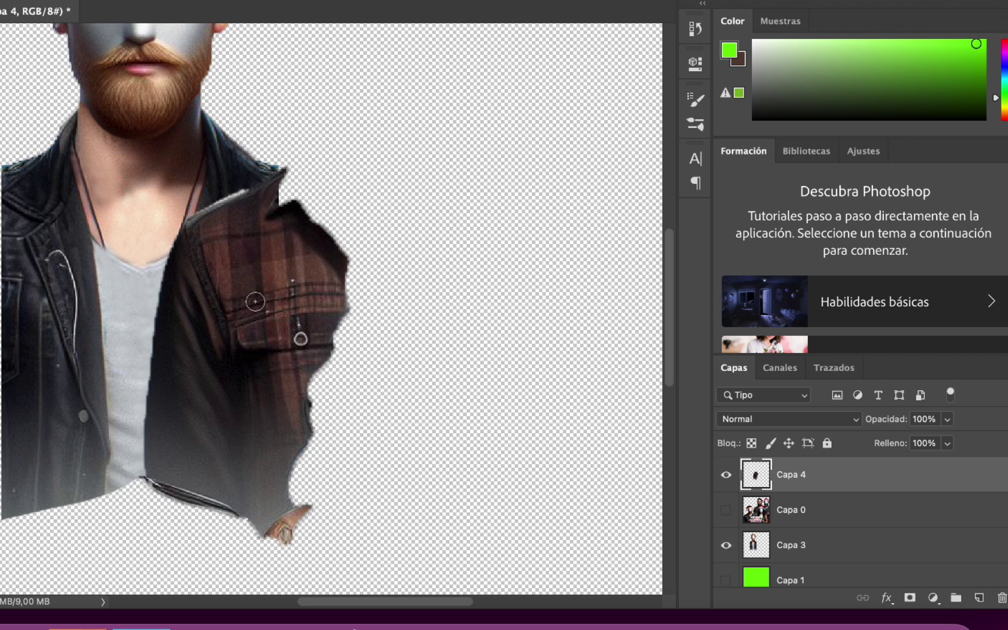
key(v)
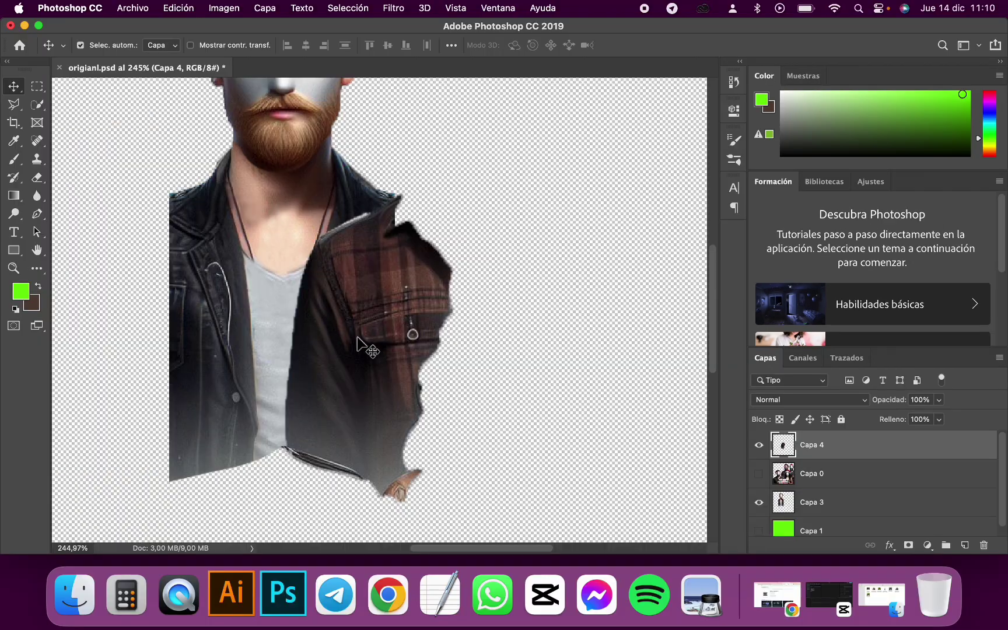
drag(372, 324, 223, 325)
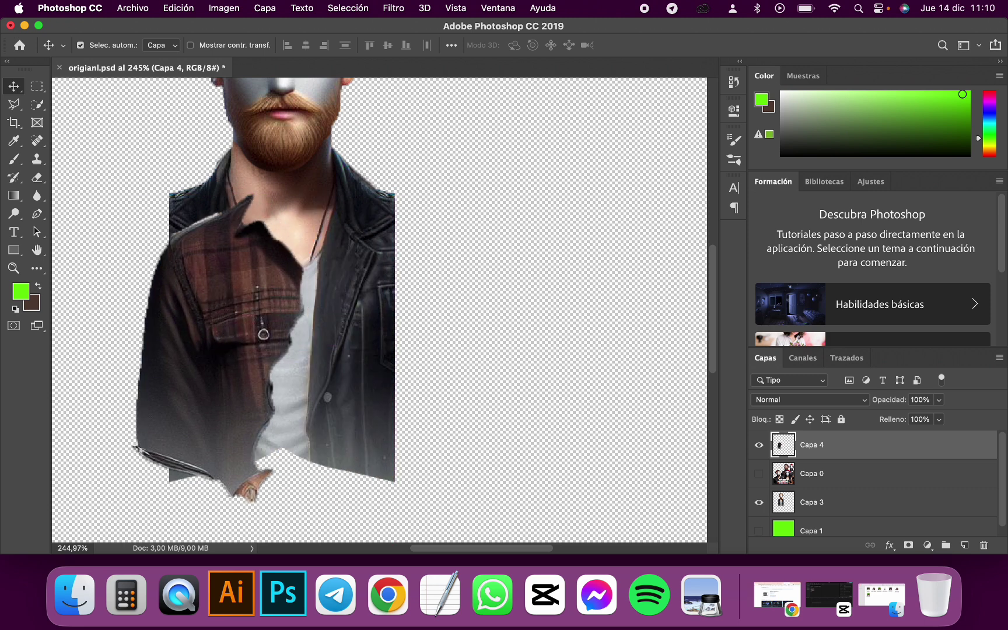
scroll(223, 325, left, 5)
scroll(222, 324, left, 2)
drag(432, 308, 360, 304)
Step: Free-transform the plaid sleeve slightly larger so it fits the blond man's shoulder
key(super+t)
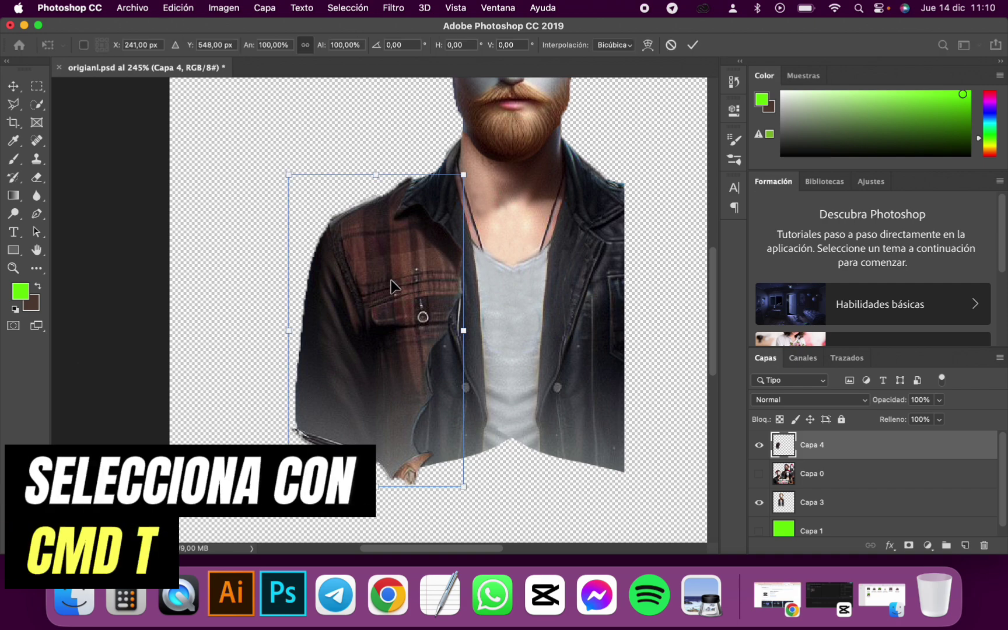
drag(484, 183, 487, 181)
drag(487, 167, 496, 171)
key(Return)
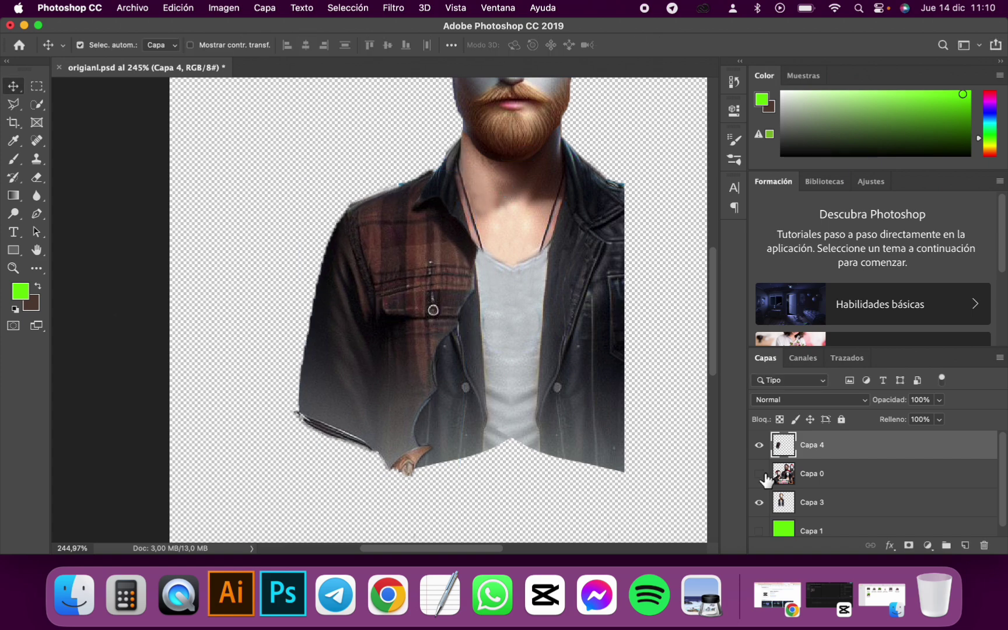
Step: With Capa 0 visible again, place Capa 4 beneath Capa 3 and enlarge the sleeve to 111.18%
click(764, 474)
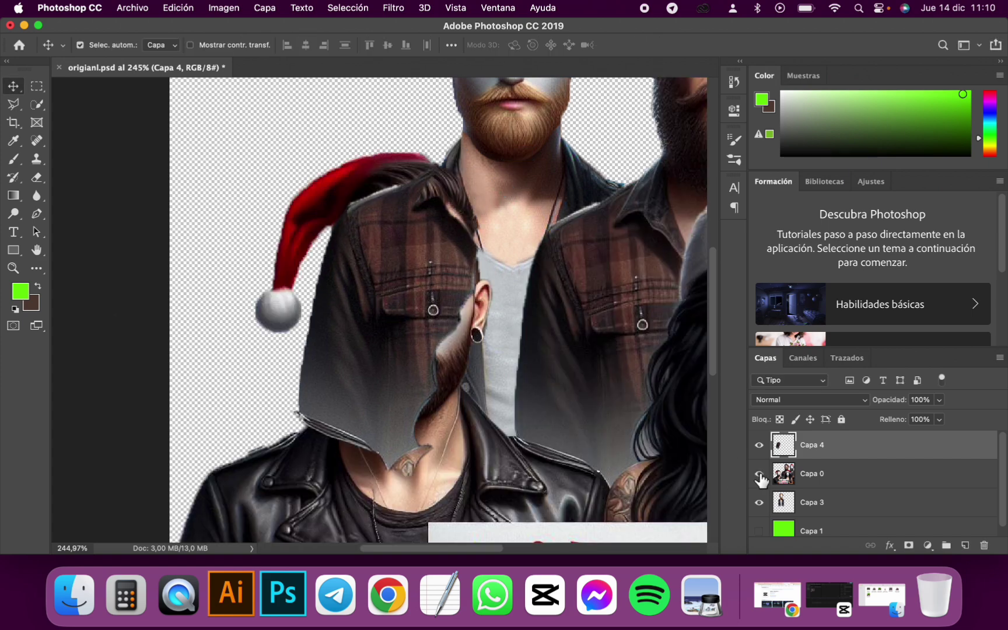
drag(776, 446, 835, 516)
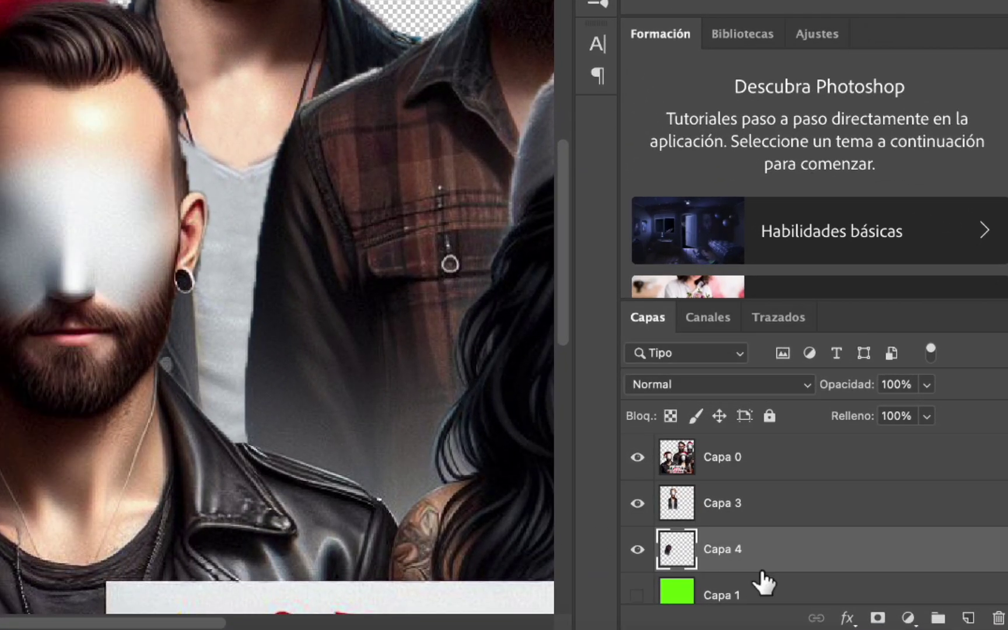
key(super+t)
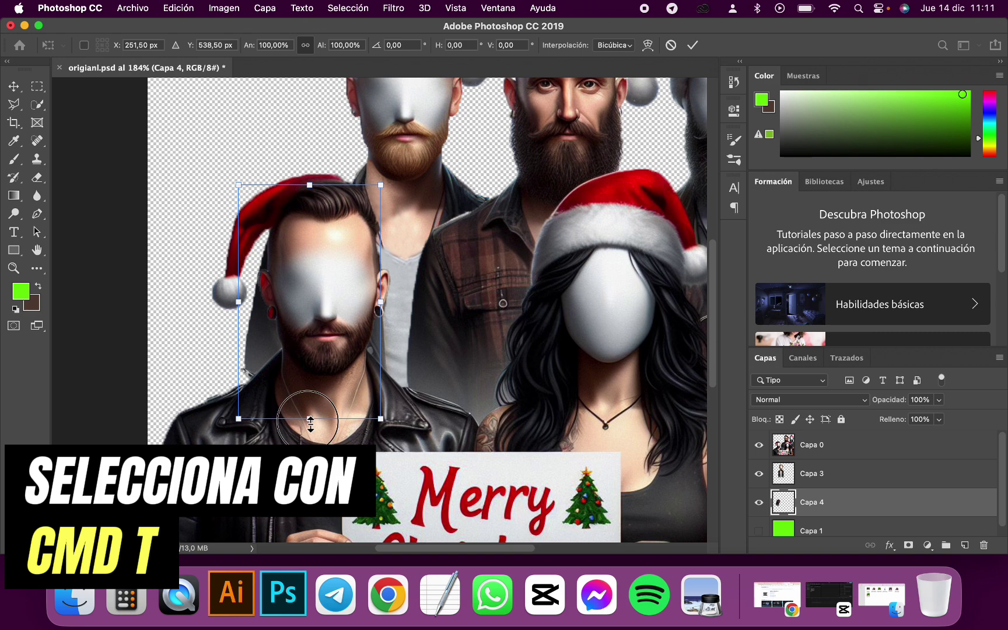
drag(311, 419, 310, 444)
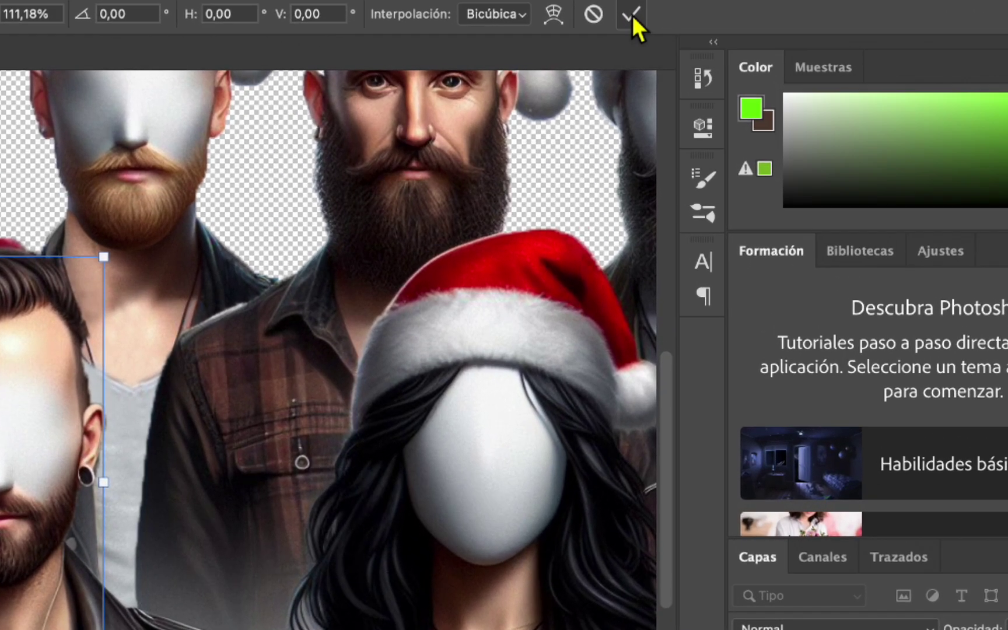
click(693, 45)
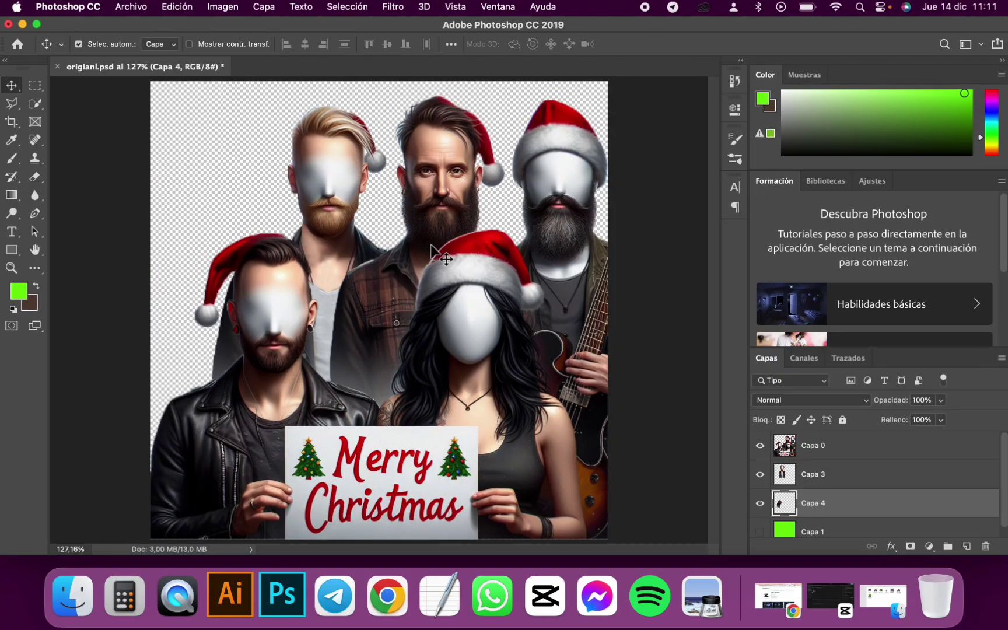
Step: Merge the layers Capa 0, Capa 3 and Capa 4 into one
click(842, 448)
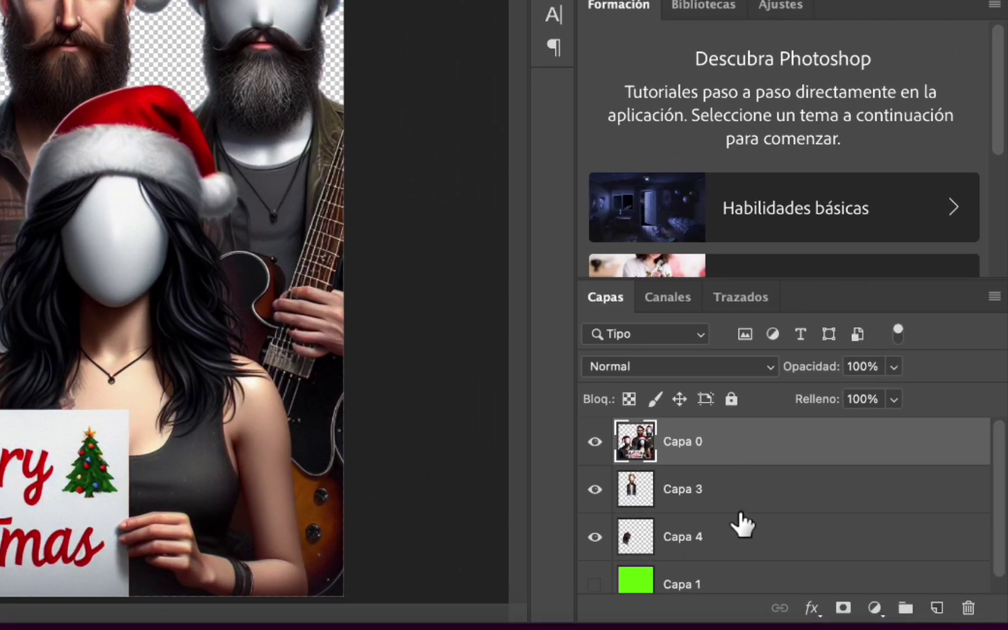
right_click(764, 521)
scroll(646, 580, down, 2)
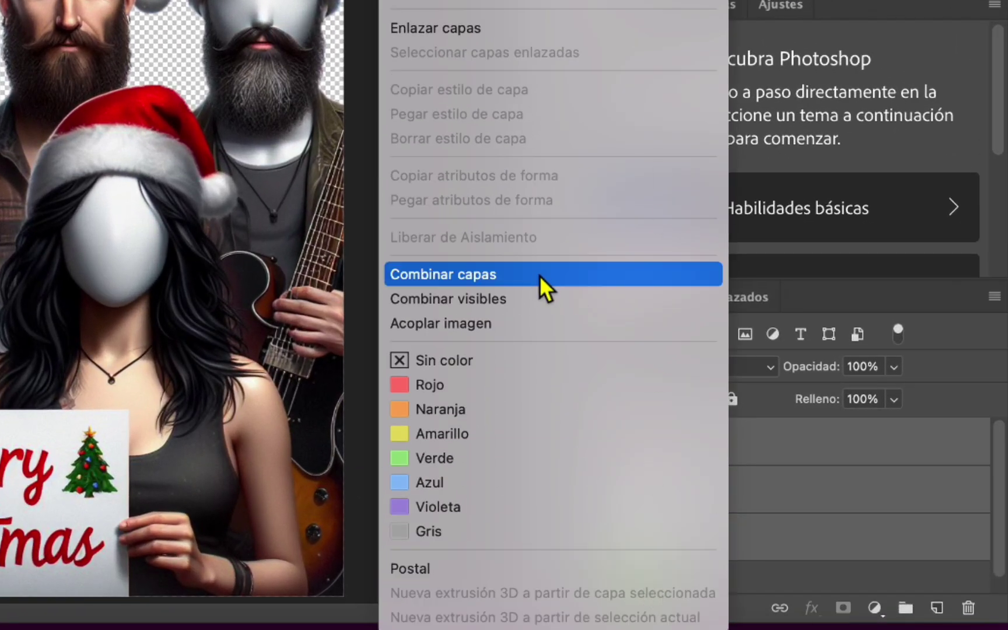
click(519, 269)
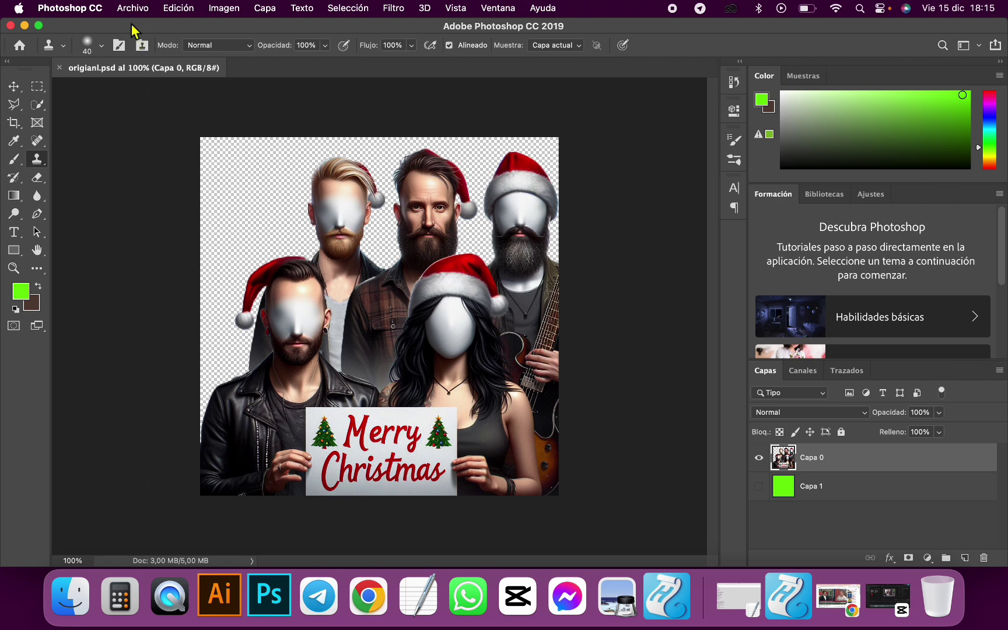
Step: Open the woman's portrait IMG_8849.png and rotate it 6.30° clockwise to straighten her head
click(133, 8)
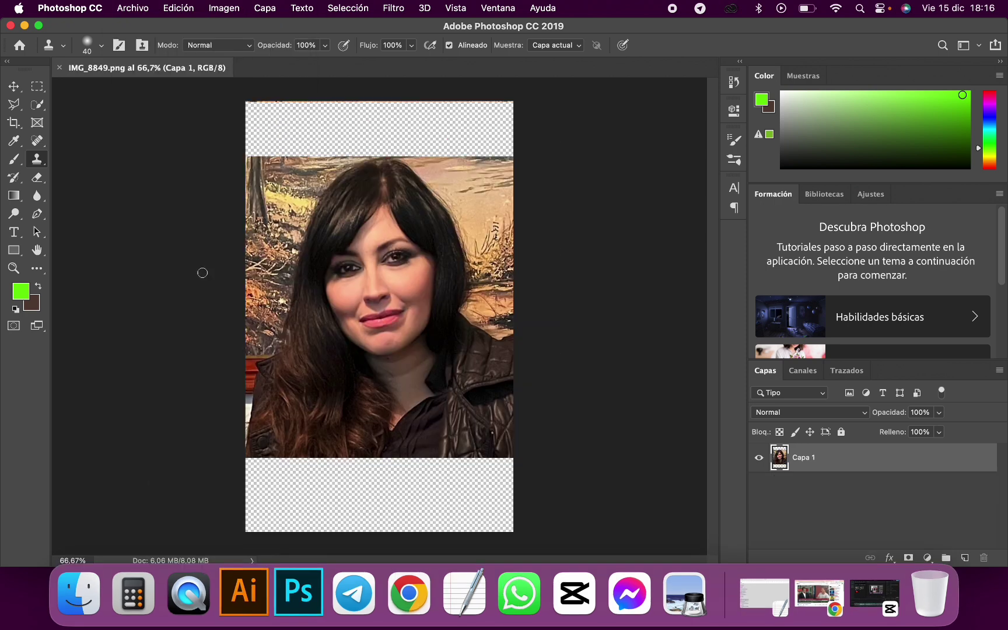
key(super+t)
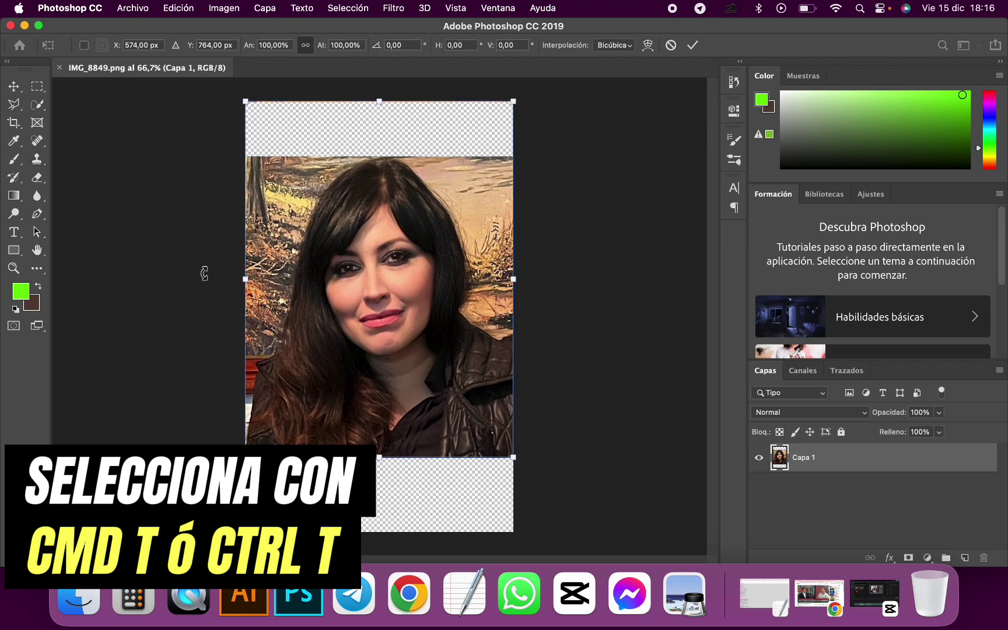
drag(515, 94, 546, 104)
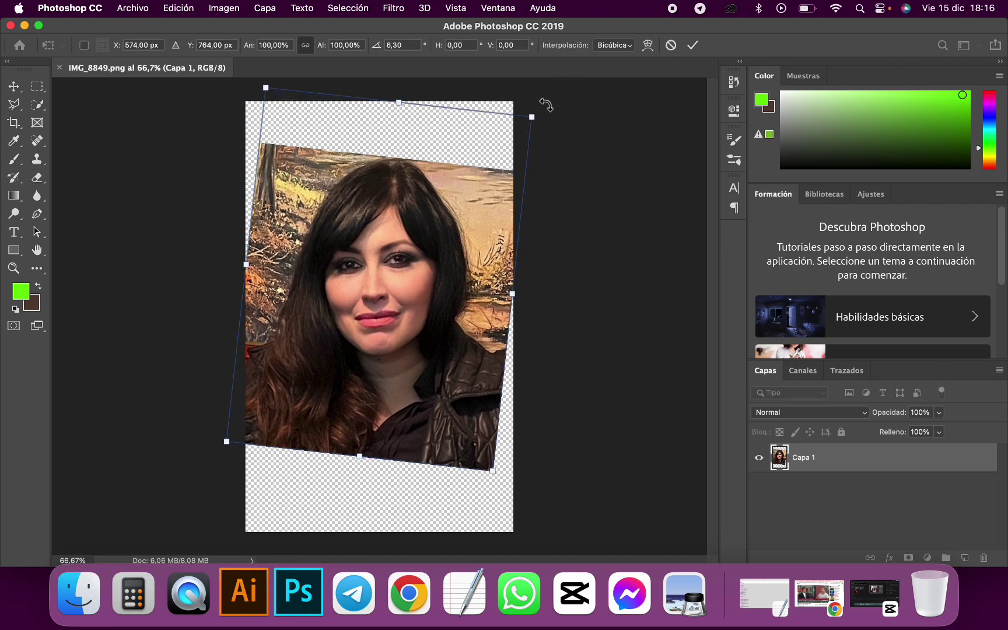
click(693, 45)
Step: Crop the portrait tightly around the woman's head and hair
click(13, 123)
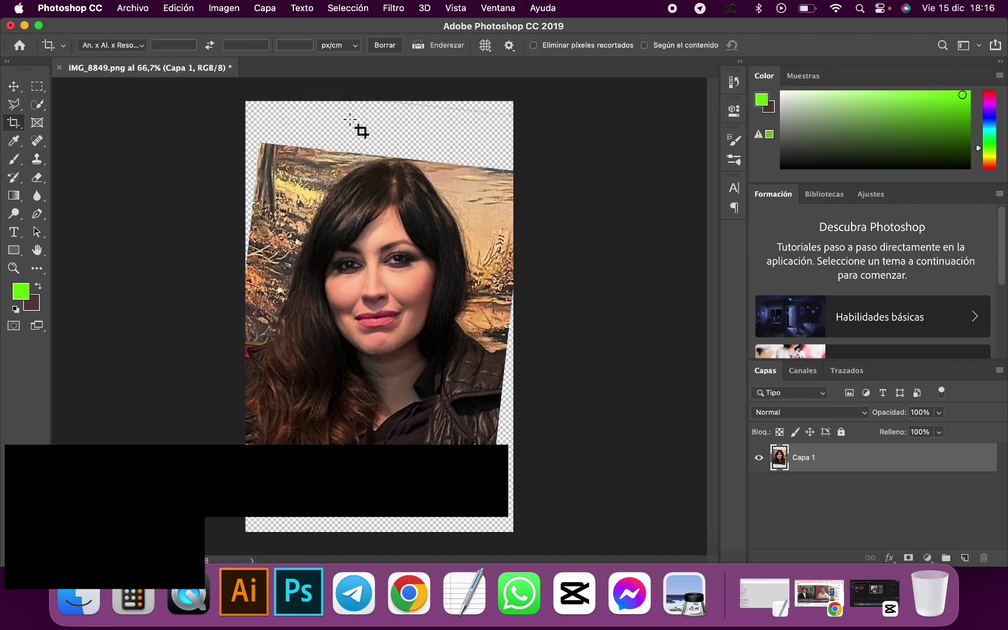
drag(269, 146, 473, 416)
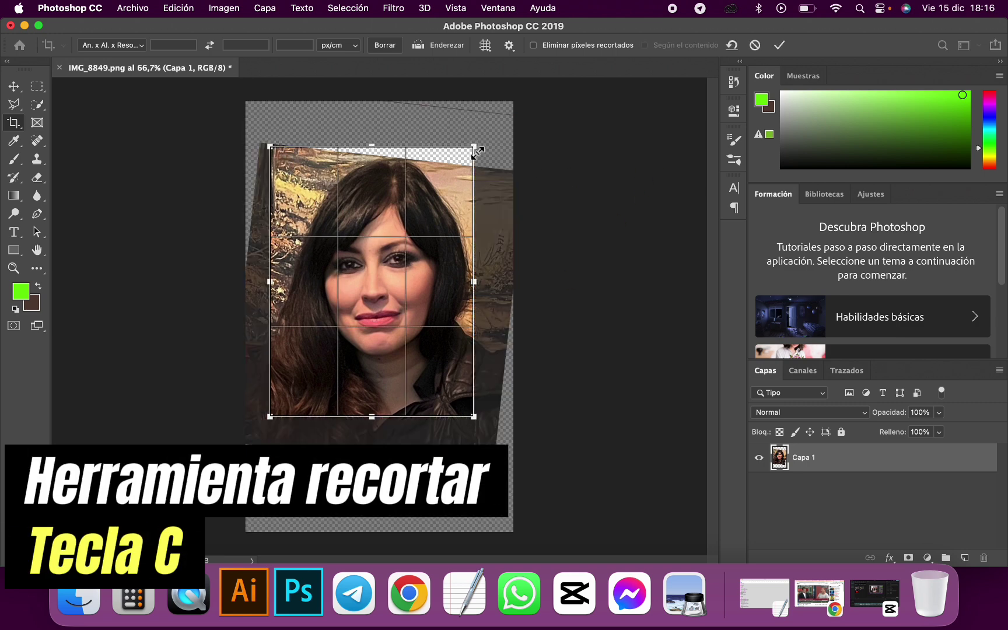
key(Return)
Step: Quick-select the background and clothing around the woman's head and delete them
key(w)
mouse_move(314, 224)
mouse_down()
mouse_move(325, 211)
mouse_move(362, 206)
mouse_up()
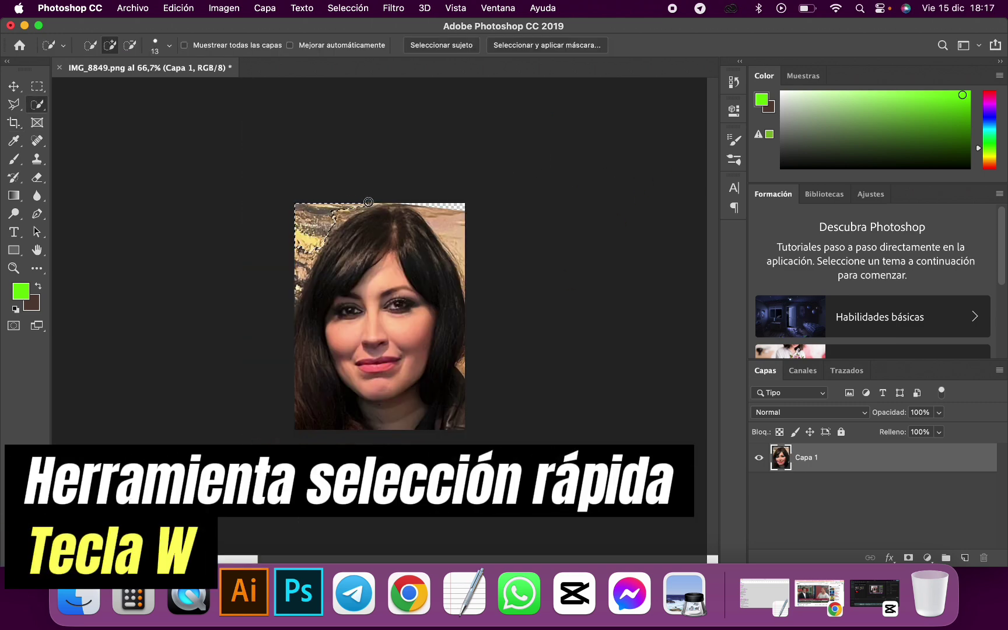
key(Delete)
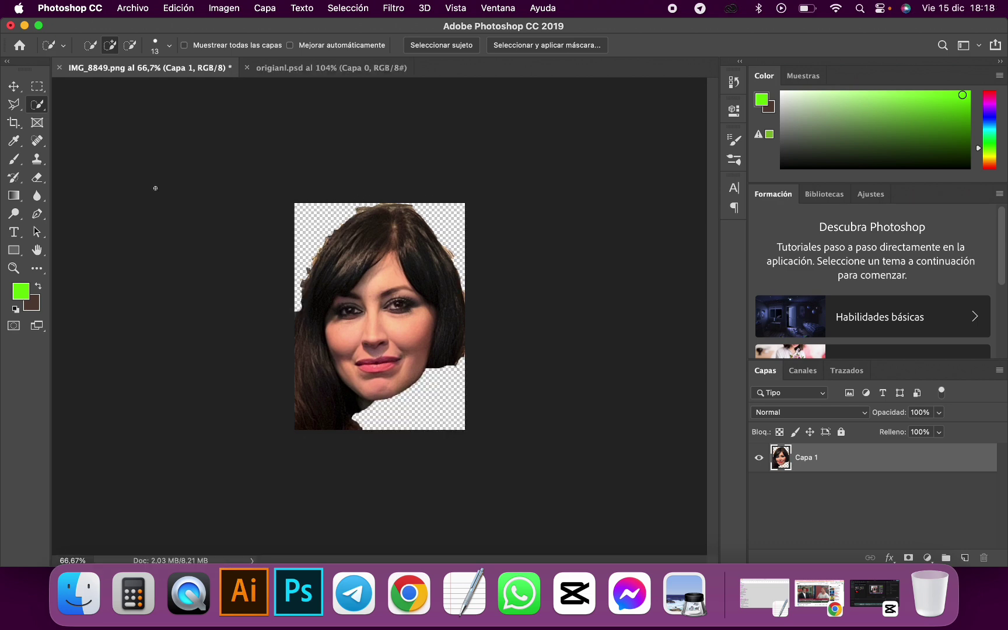
Step: Copy the whole cut-out head and paste it into origianl.psd as a new layer
key(super+a)
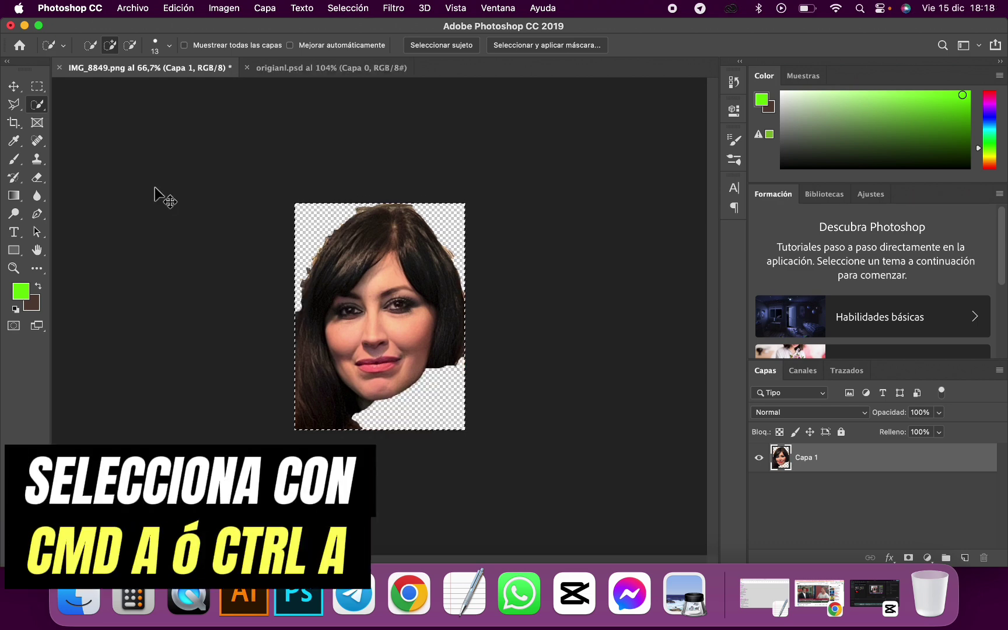
key(super+c)
click(294, 69)
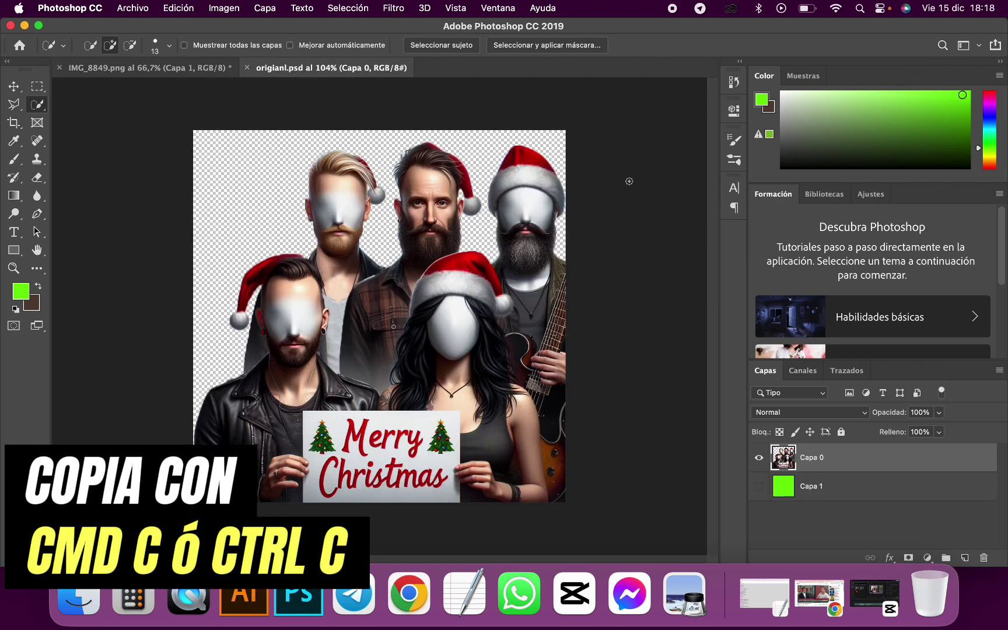
key(super+v)
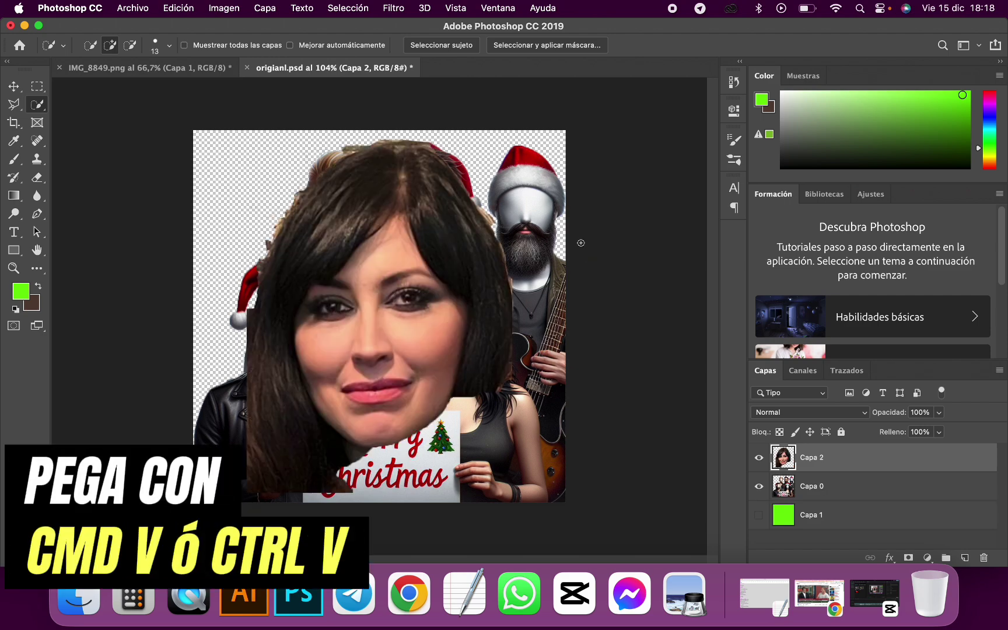
Step: Scale the pasted head to 31.15% and position it over the faceless woman in the Santa hat
key(super+t)
drag(509, 142, 391, 353)
drag(356, 397, 497, 360)
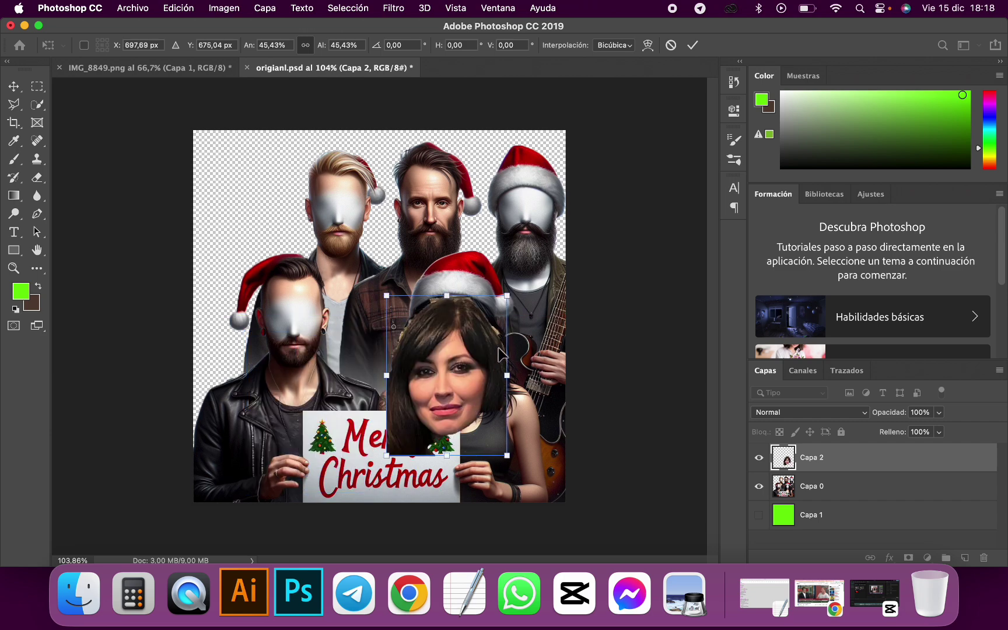
drag(507, 296, 470, 346)
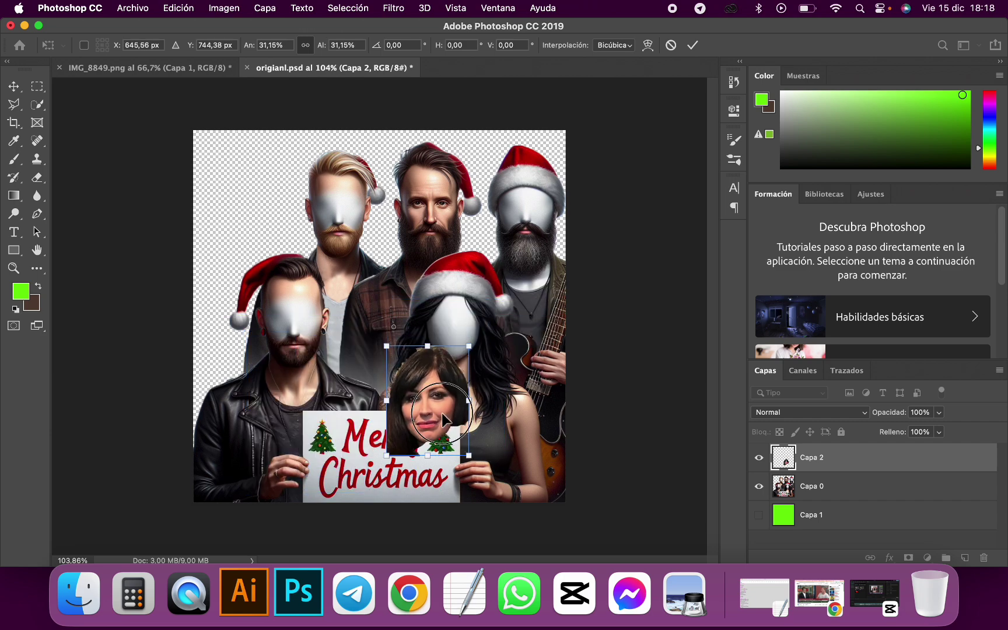
drag(443, 420, 469, 341)
key(super+plus)
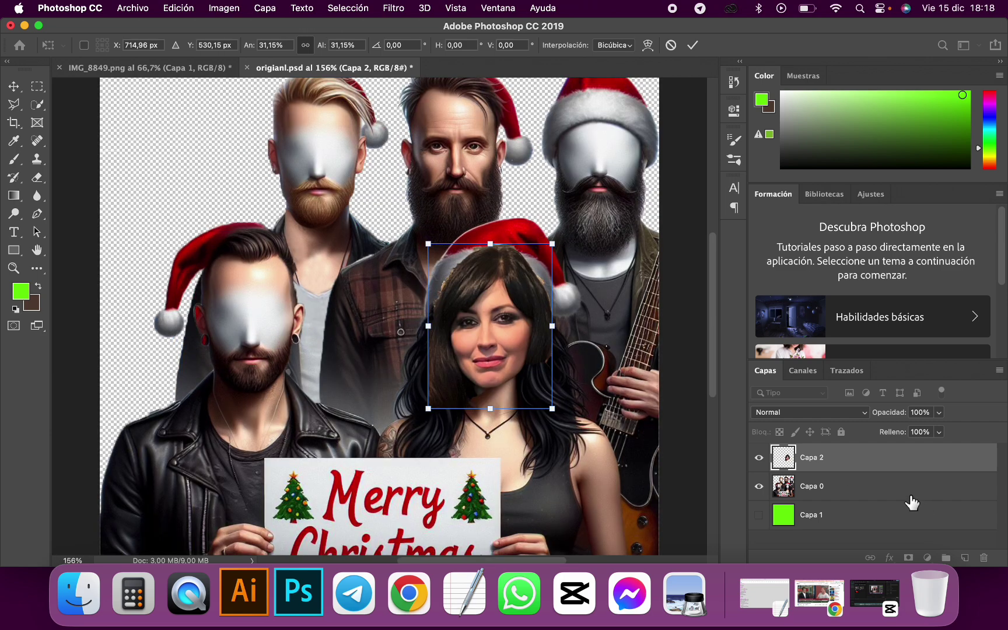
key(w)
Step: Move Capa 0 above Capa 2 and lower its opacity to 49%
click(845, 497)
drag(848, 496, 844, 459)
click(939, 413)
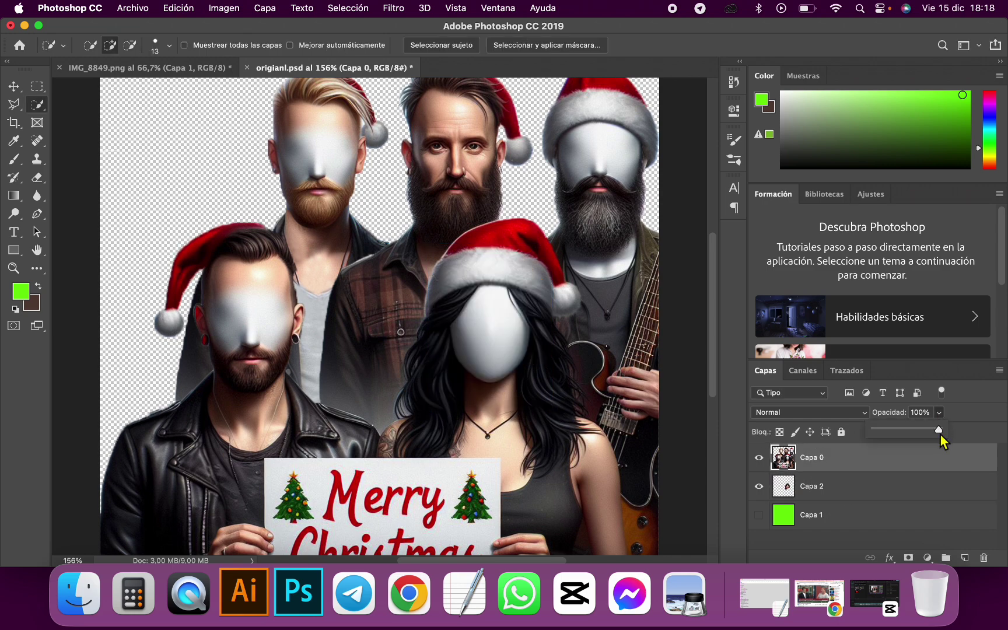
drag(937, 433, 905, 433)
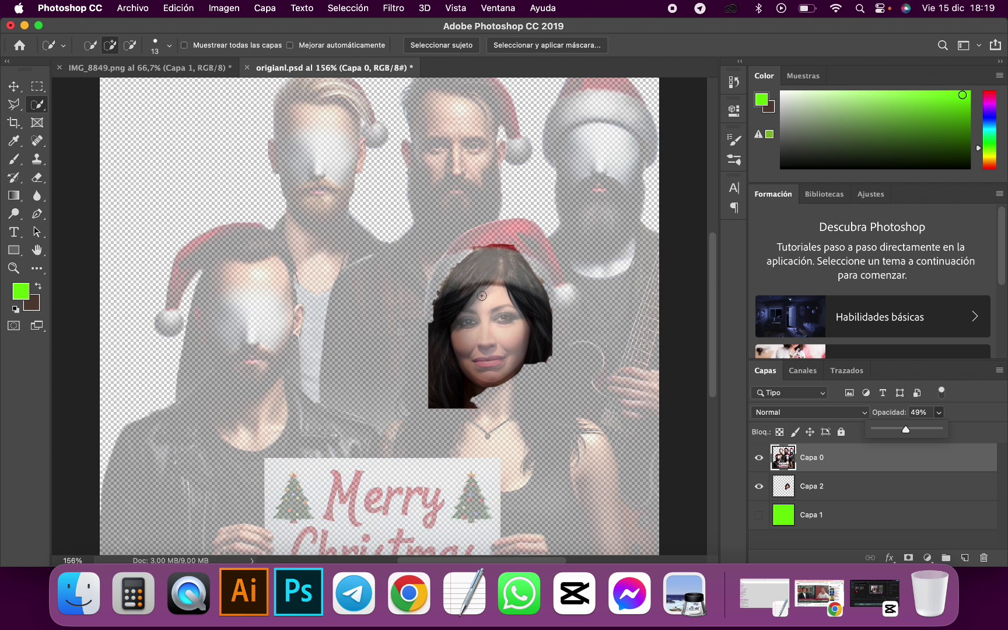
Step: Erase the woman's blank face on Capa 0 with a 19 px hard round Eraser to reveal the portrait beneath
click(45, 176)
click(101, 44)
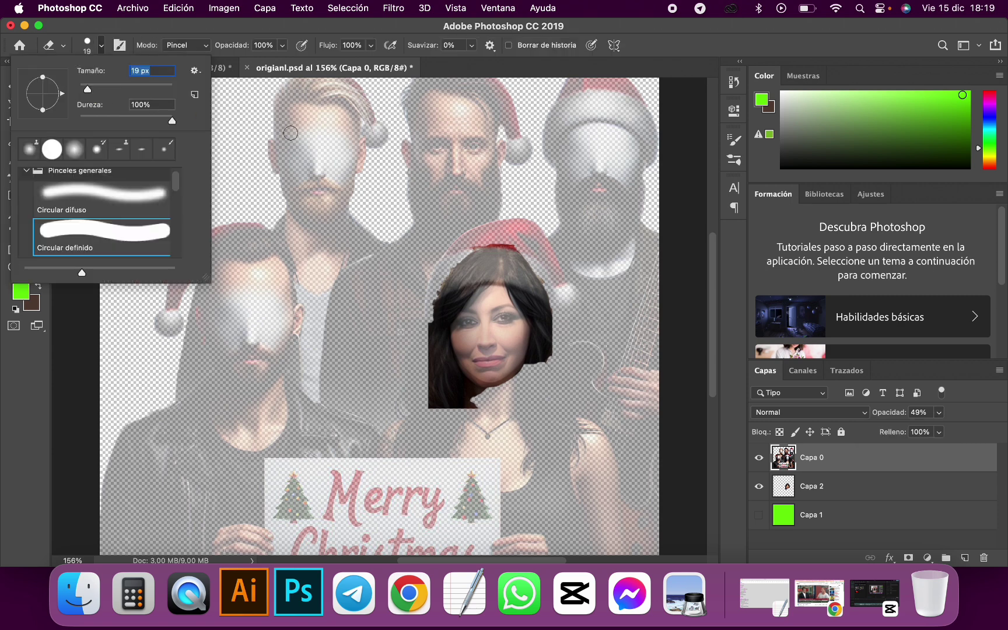
scroll(518, 355, up, 3)
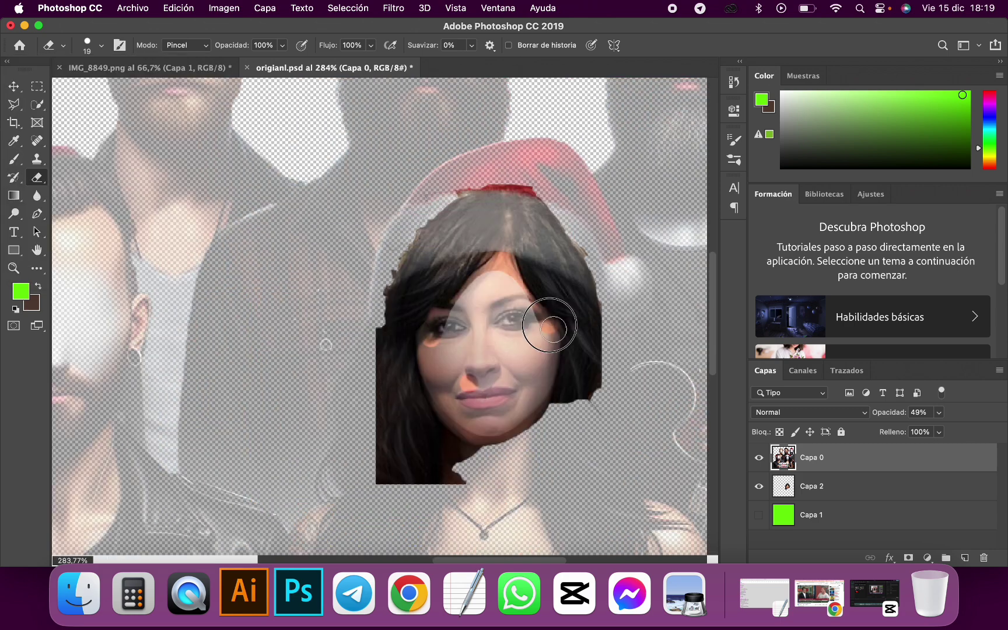
drag(549, 325, 546, 373)
mouse_move(433, 345)
mouse_down()
mouse_move(428, 338)
mouse_move(512, 409)
mouse_up()
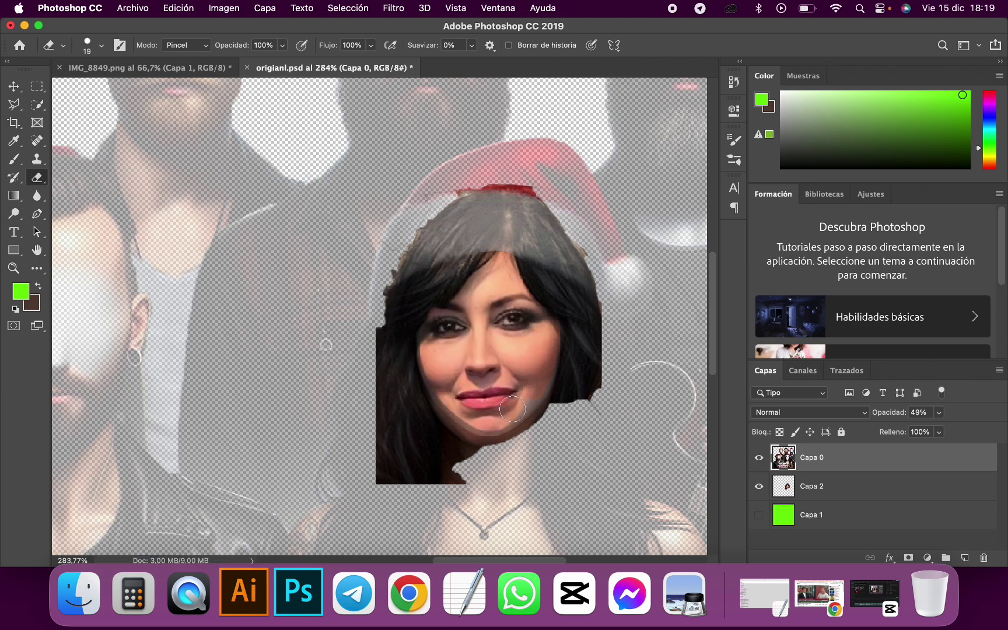
Step: Set Capa 0's opacity back to 100% and select the portrait layer Capa 2
drag(941, 415, 977, 430)
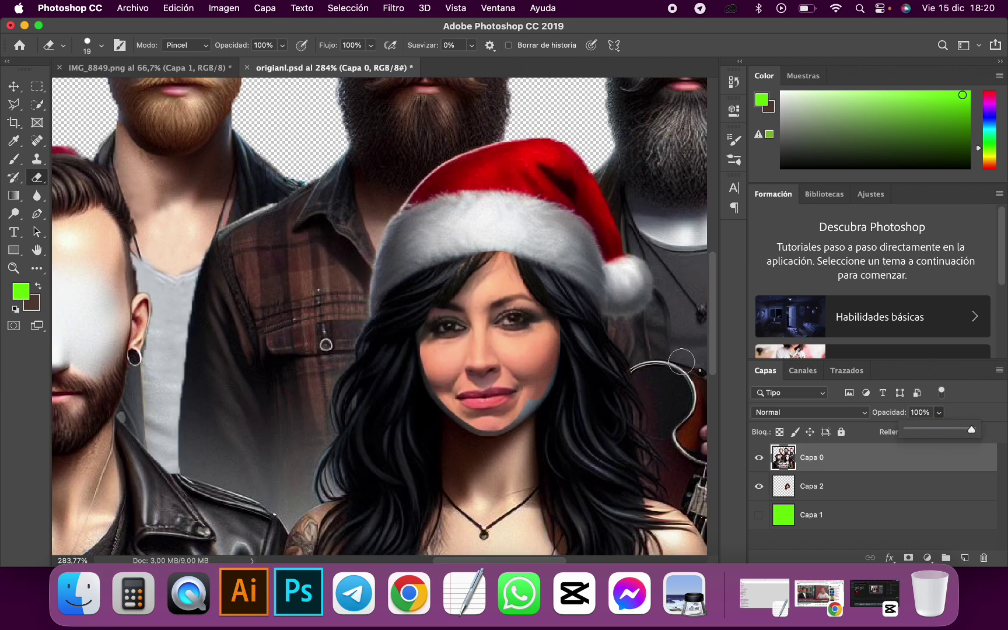
click(855, 489)
click(850, 493)
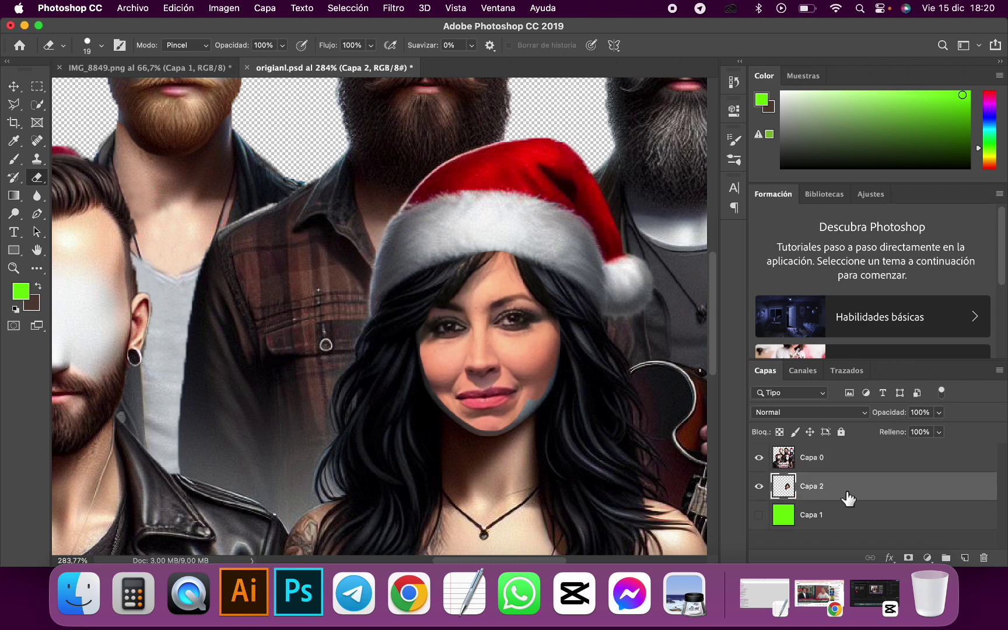
Step: Nudge the portrait on Capa 2 slightly upward inside the woman's face opening and make Capa 0 active
click(13, 86)
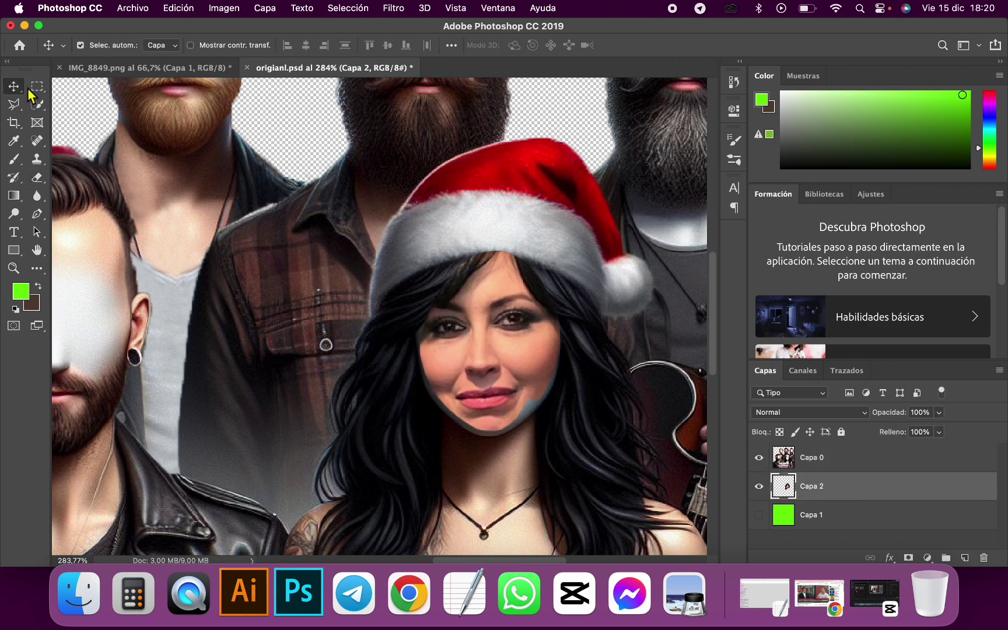
drag(477, 342, 478, 339)
click(823, 460)
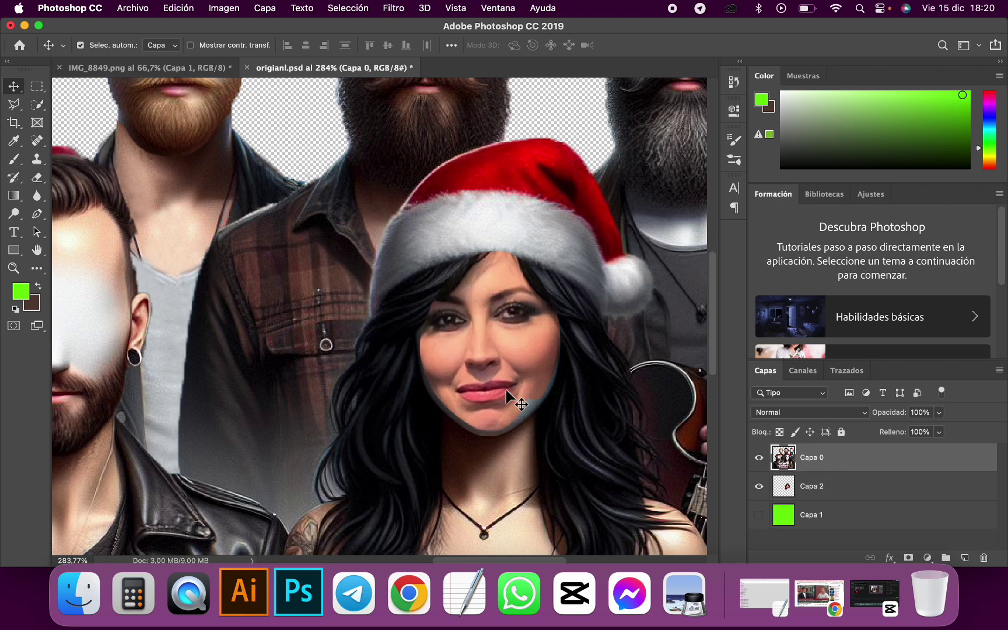
Step: Trace a closed Pen path around the woman's cheeks, jaw and chin, crossing back over the face just below the eyes
scroll(508, 391, up, 5)
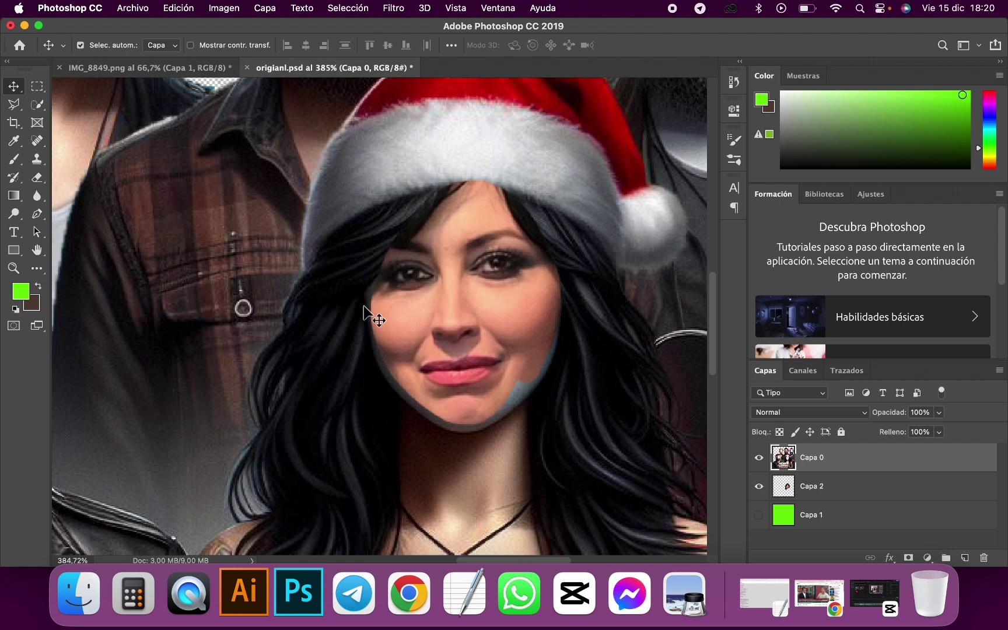
key(p)
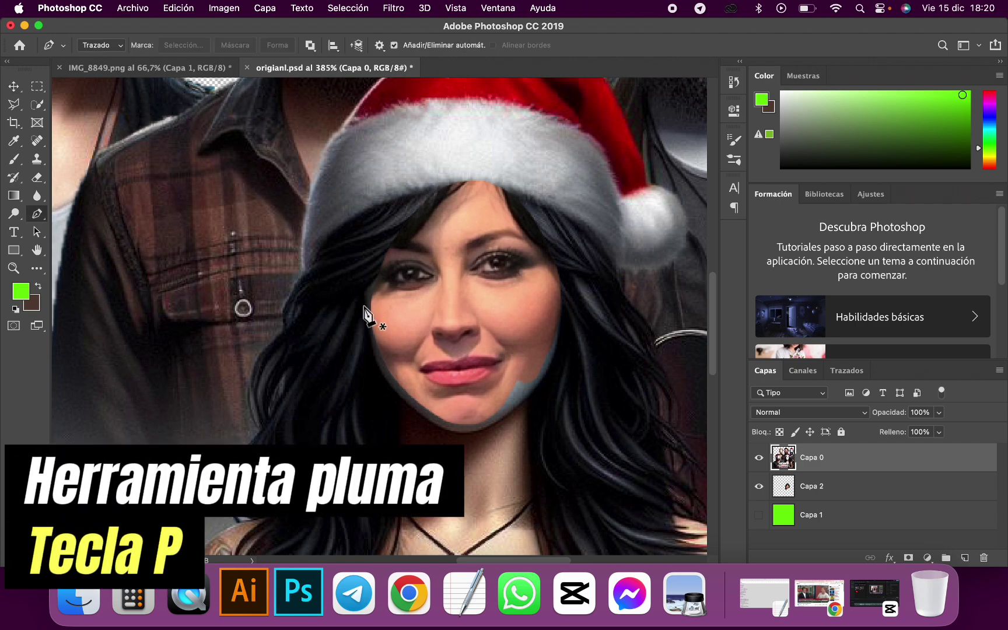
scroll(379, 314, up, 6)
click(374, 248)
click(358, 263)
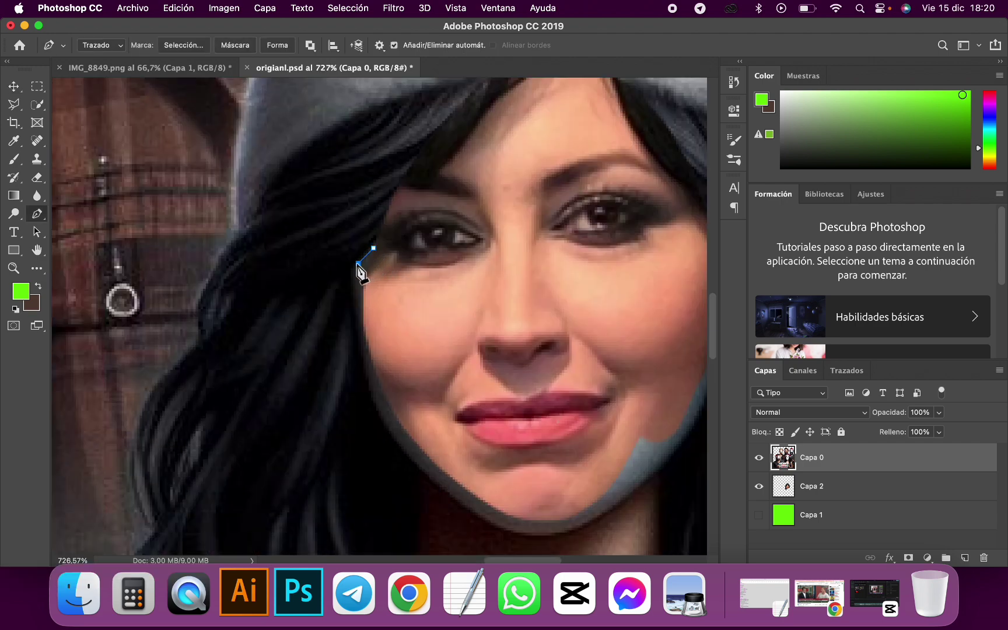
click(358, 327)
click(409, 456)
drag(465, 505, 483, 519)
click(498, 527)
scroll(497, 527, right, 4)
scroll(498, 528, down, 2)
drag(482, 471, 535, 430)
click(559, 403)
click(577, 378)
click(592, 333)
click(600, 278)
click(601, 238)
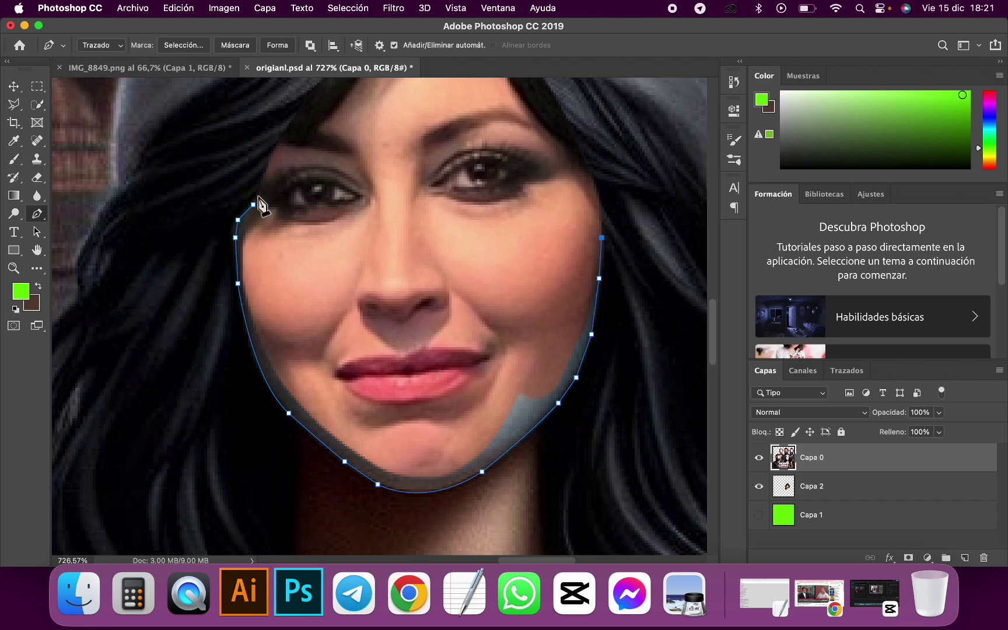
click(253, 204)
Step: Load the work path as a selection, erase the leftover blank-face edge inside it on Capa 0, and deselect
click(847, 370)
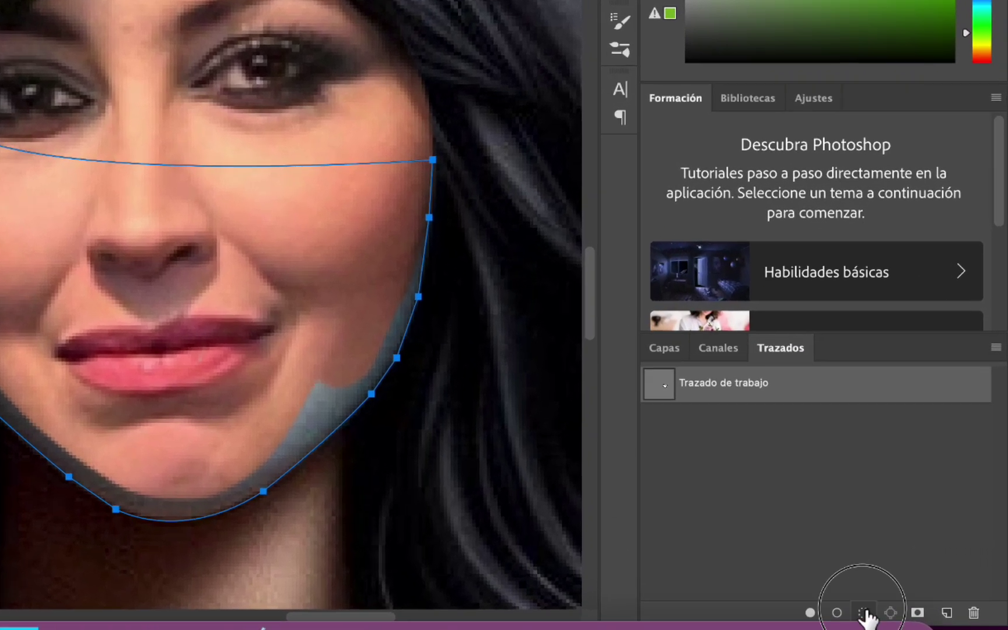
click(872, 604)
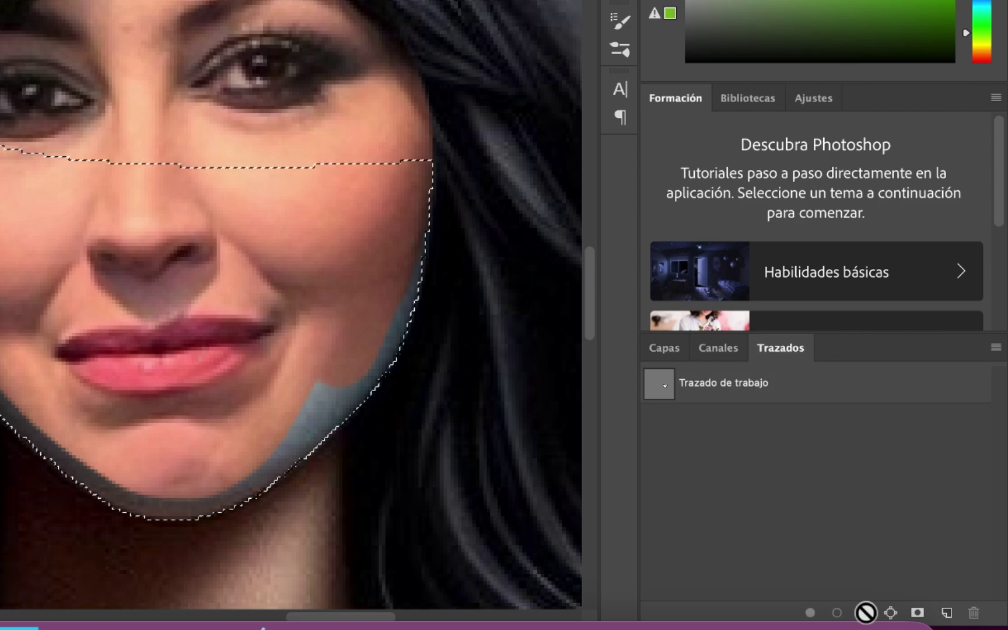
click(682, 352)
click(765, 372)
click(37, 178)
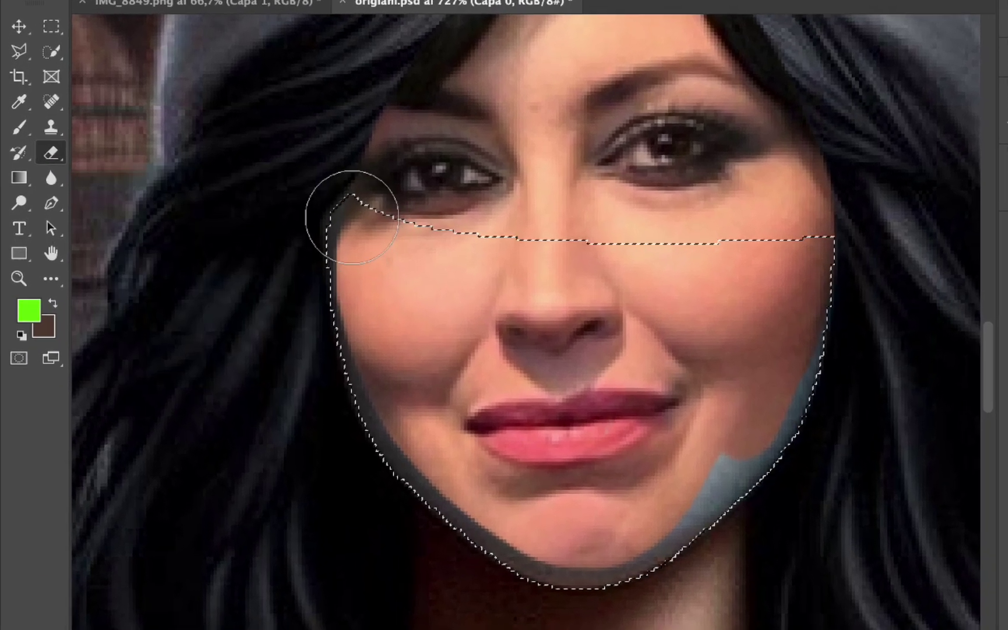
mouse_move(352, 268)
mouse_down()
mouse_move(594, 577)
mouse_move(797, 267)
mouse_up()
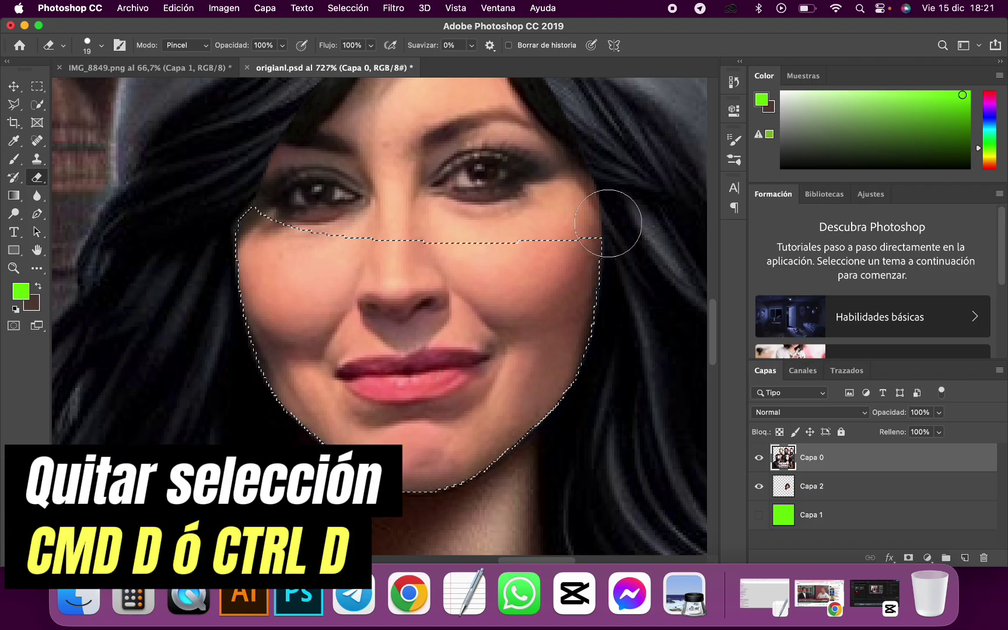
key(super+d)
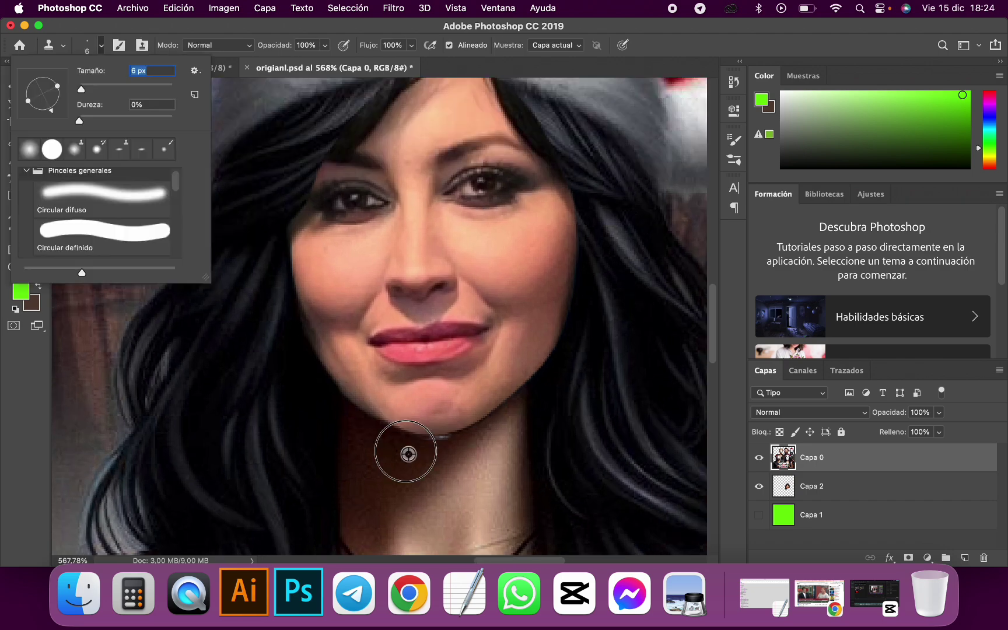
Step: Blend the woman's chin and jaw edges on Capa 0 with a 6 px Clone Stamp
click(409, 451)
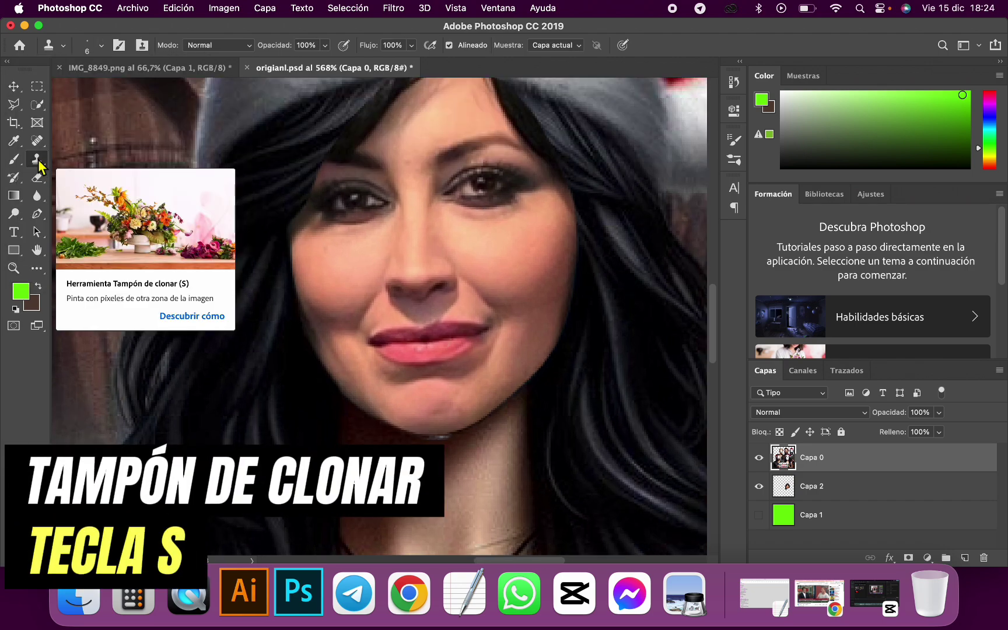
scroll(412, 475, up, 5)
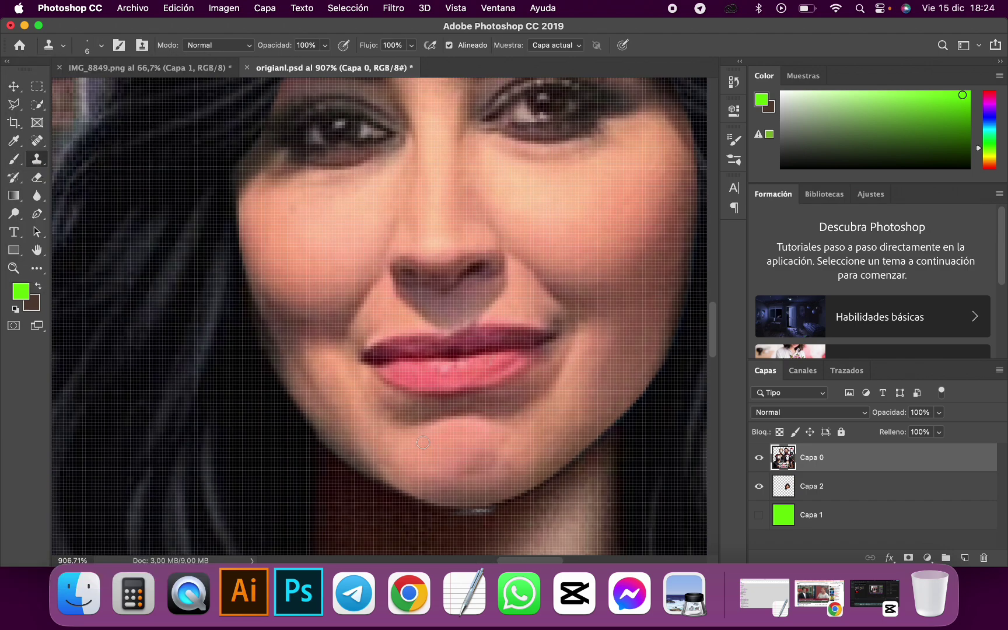
mouse_move(482, 430)
mouse_down()
mouse_move(445, 437)
mouse_move(474, 429)
mouse_up()
alt+click(426, 438)
drag(258, 283, 283, 321)
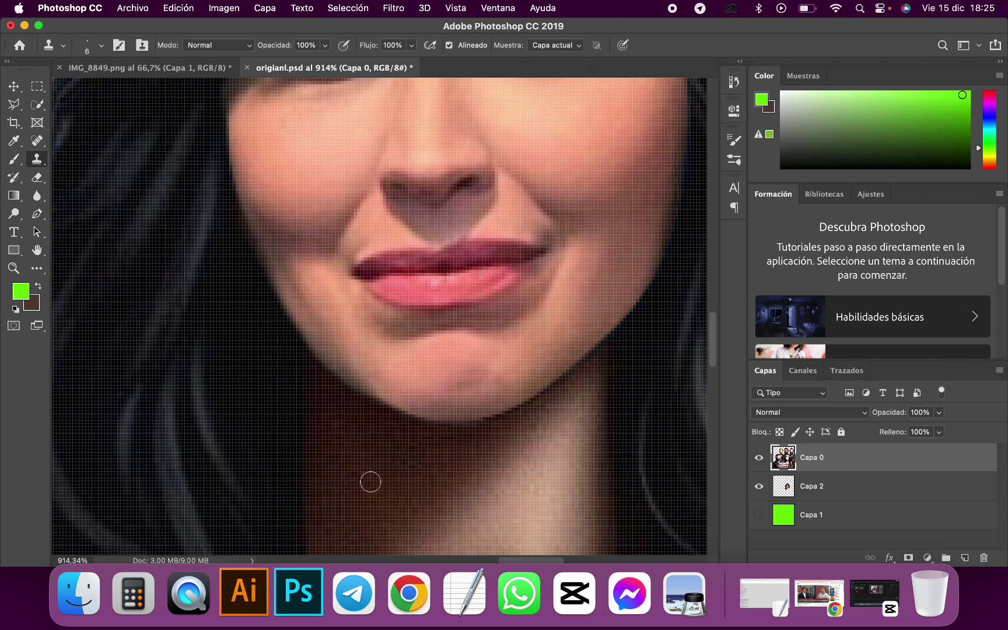
scroll(371, 480, down, 10)
scroll(689, 427, down, 3)
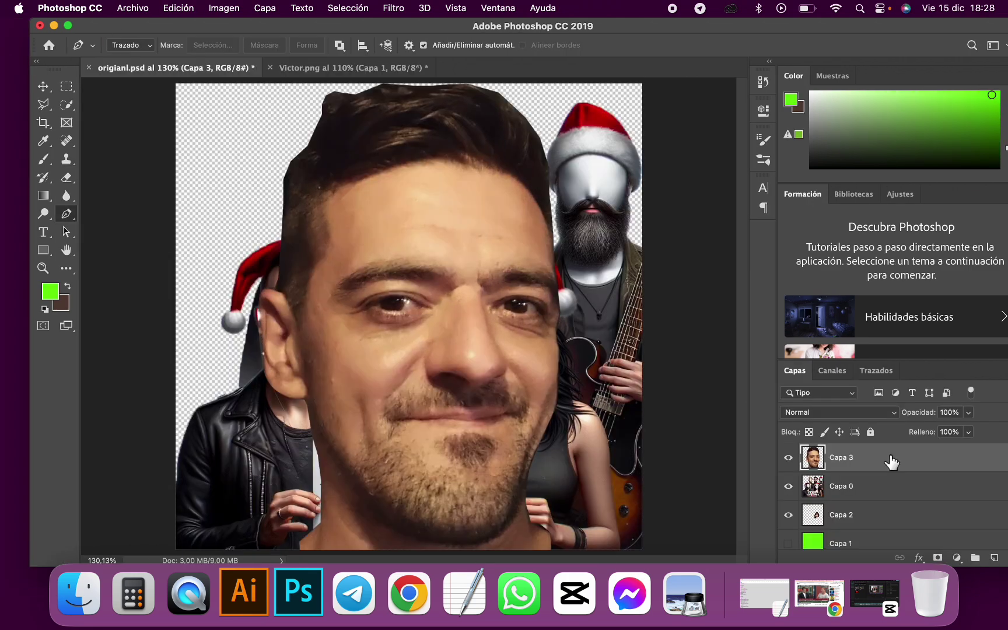
Step: Scale down the pasted portrait of the smiling bearded man on Capa 5 and reposition it in the group picture
drag(641, 83, 334, 254)
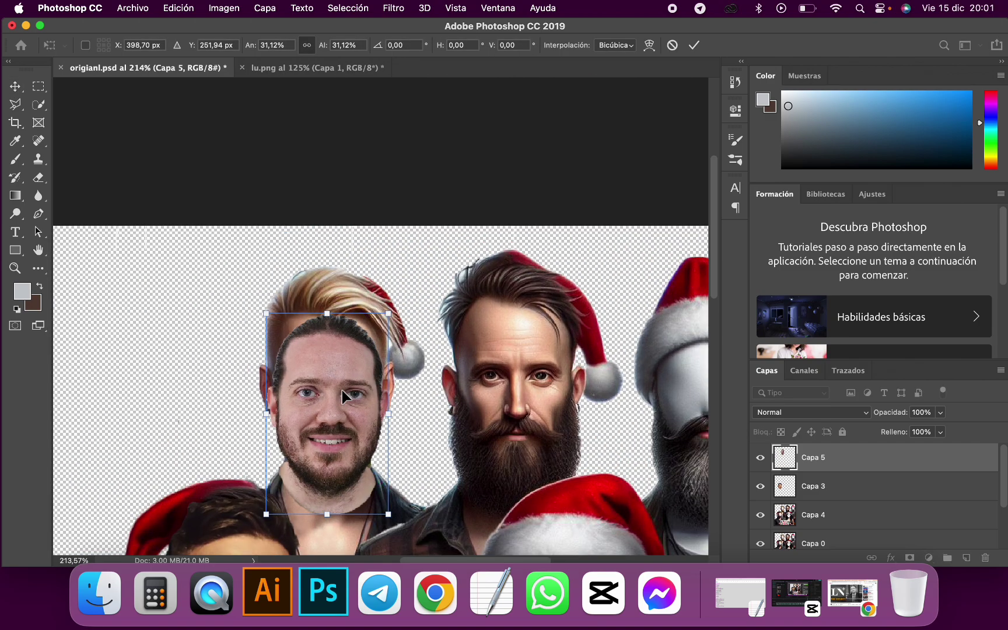
drag(342, 391, 428, 380)
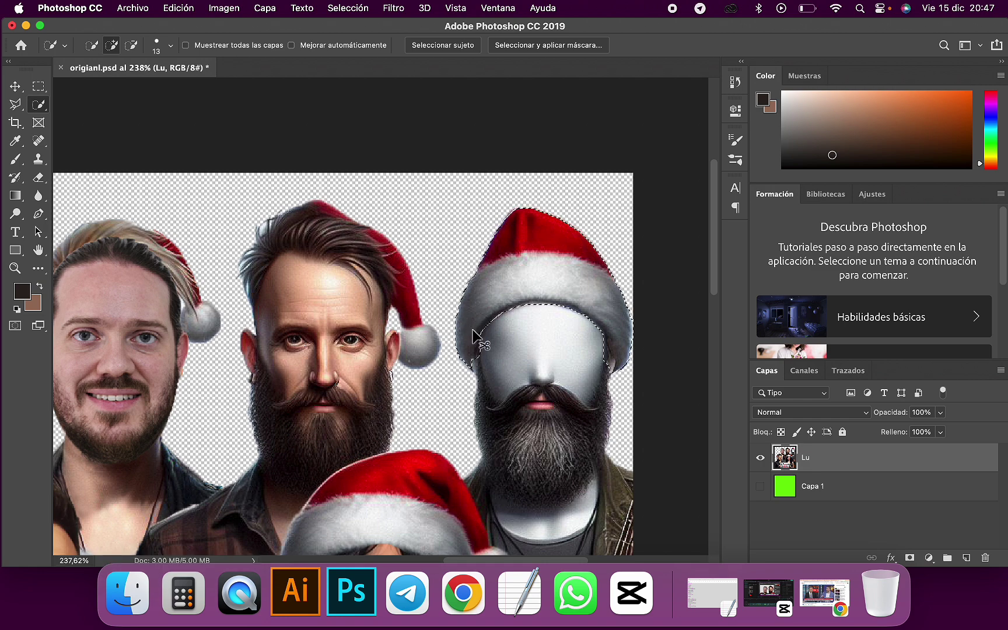
Step: Copy the selected Santa hat to a new layer and fit it onto the smiling bearded man's head in the back row
key(super+j)
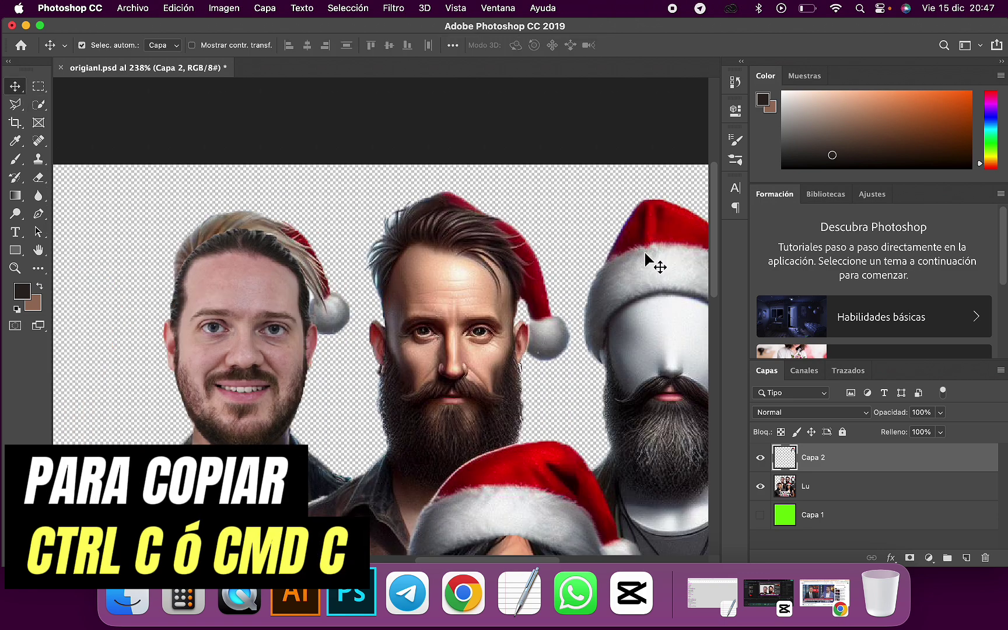
drag(644, 253, 219, 224)
drag(254, 301, 253, 291)
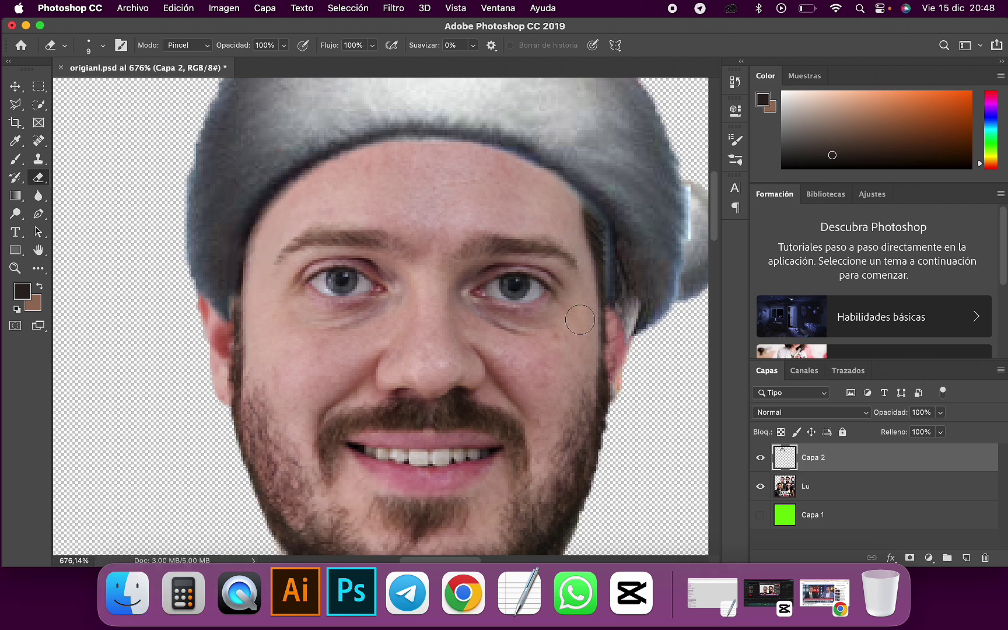
key(bracketright)
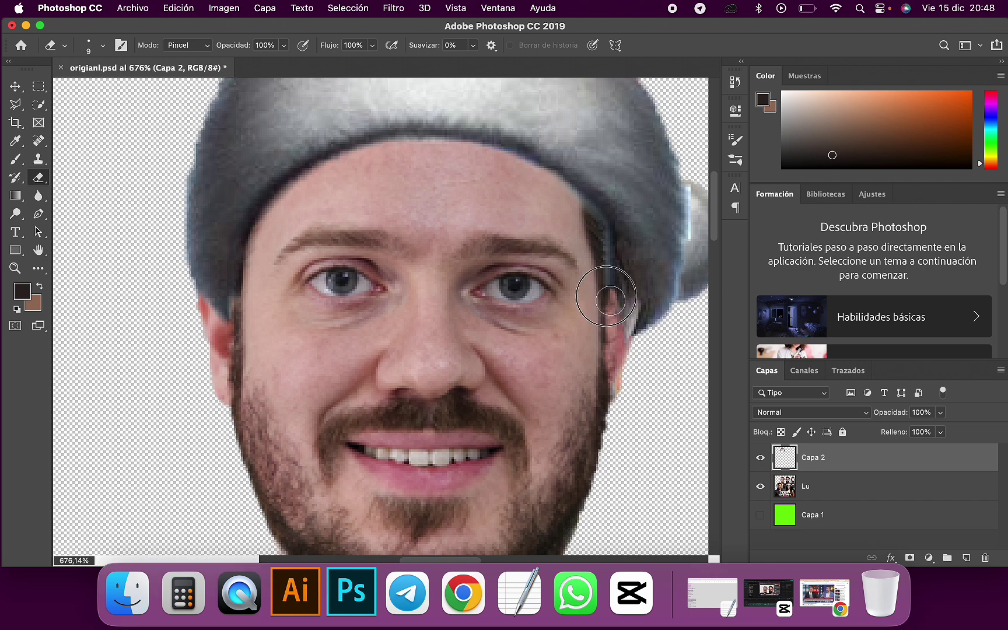
key(s)
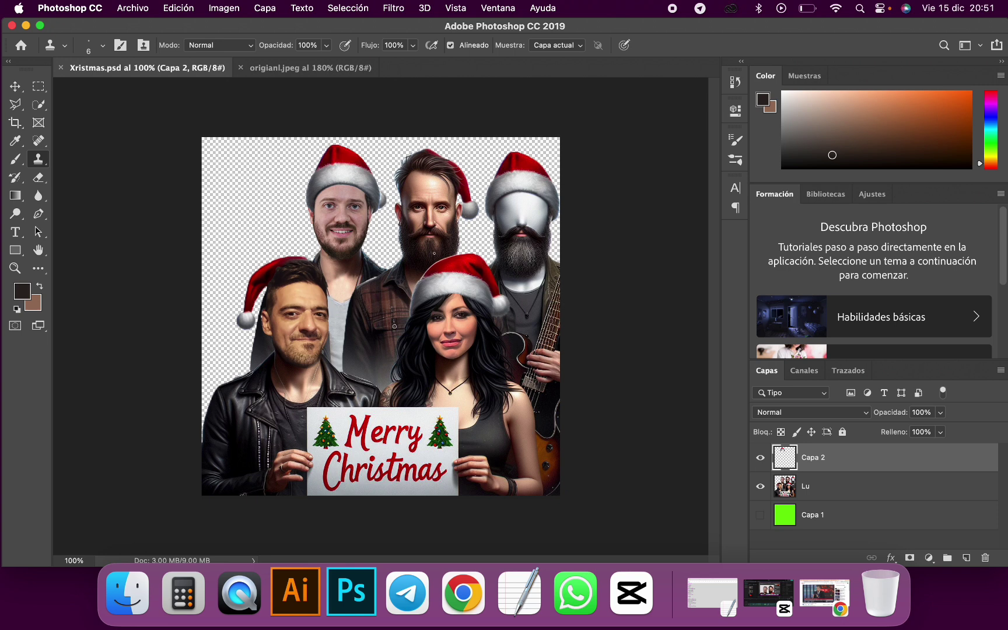
Step: Select the face, ears, beard and neck of the front man in origianl.jpeg with the Quick Selection tool
click(271, 69)
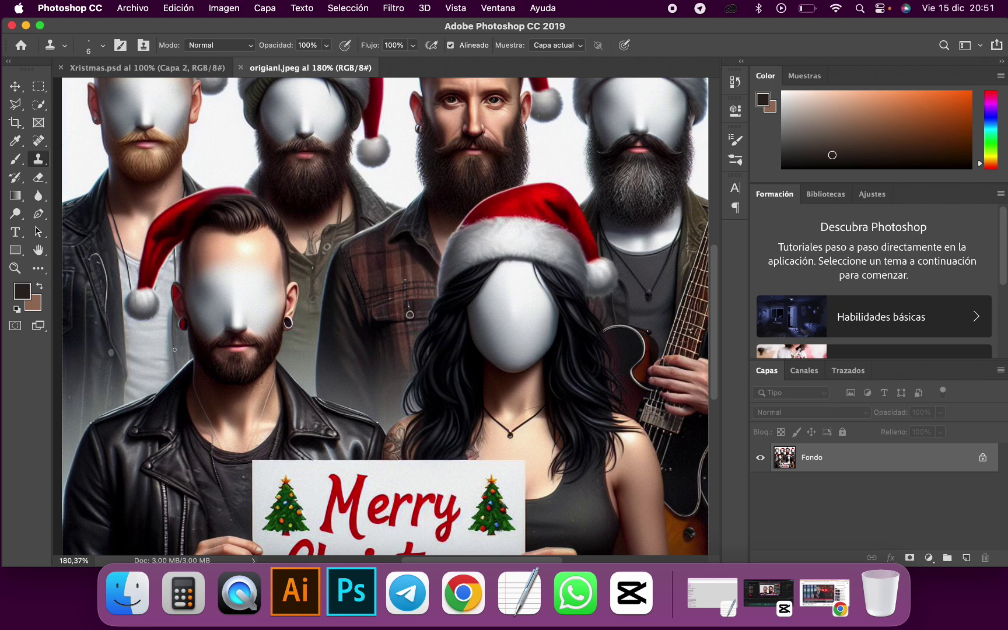
scroll(385, 315, up, 2)
click(40, 106)
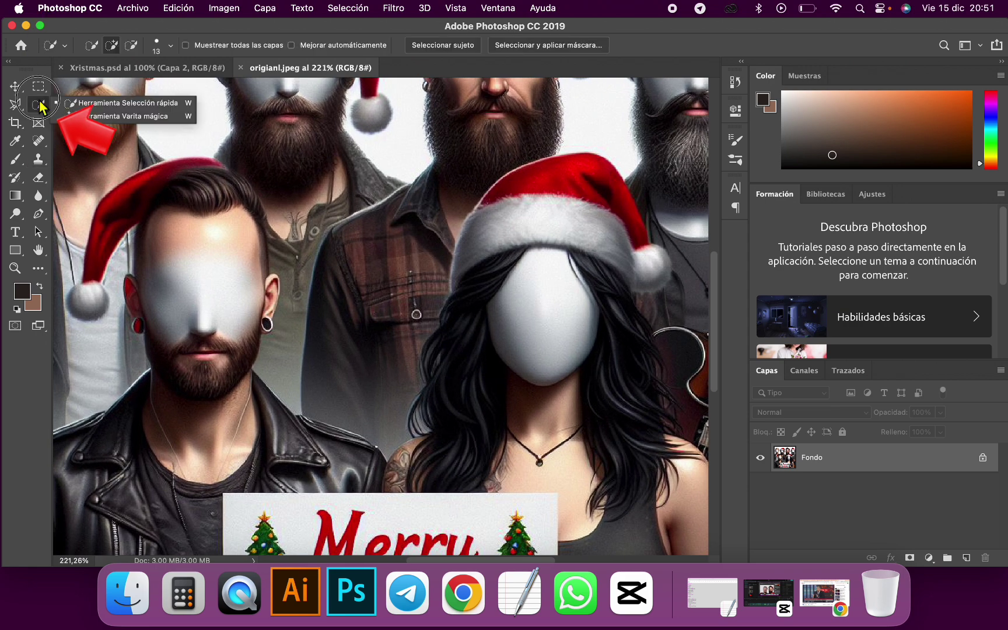
click(91, 105)
mouse_move(166, 206)
mouse_down()
mouse_move(205, 340)
mouse_move(198, 460)
mouse_up()
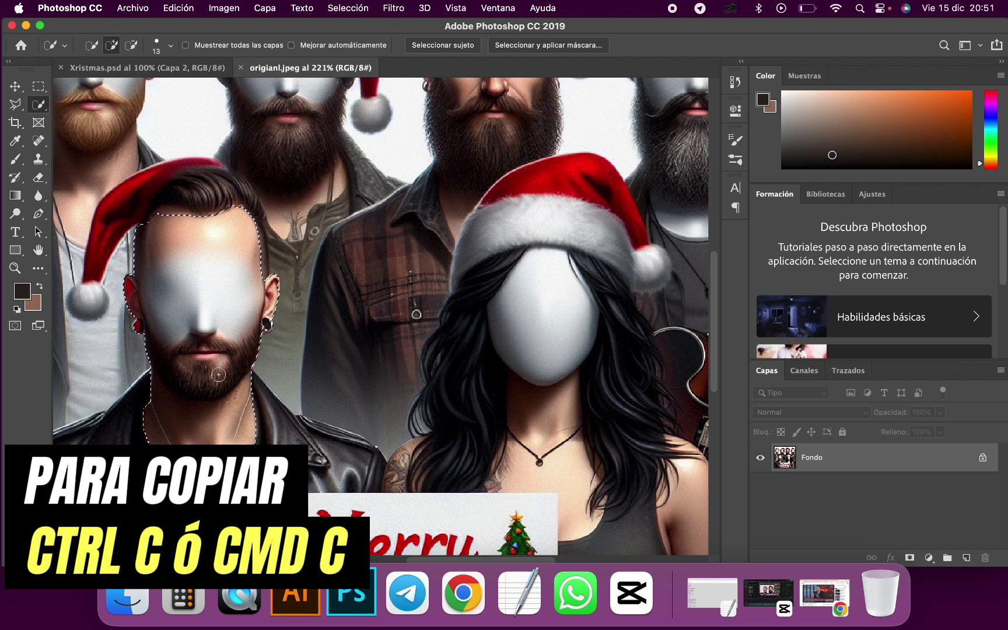
Step: Copy the selected head into Xristmas.psd and place it over the faceless guitarist under his Santa hat
key(super+c)
click(161, 68)
key(super+v)
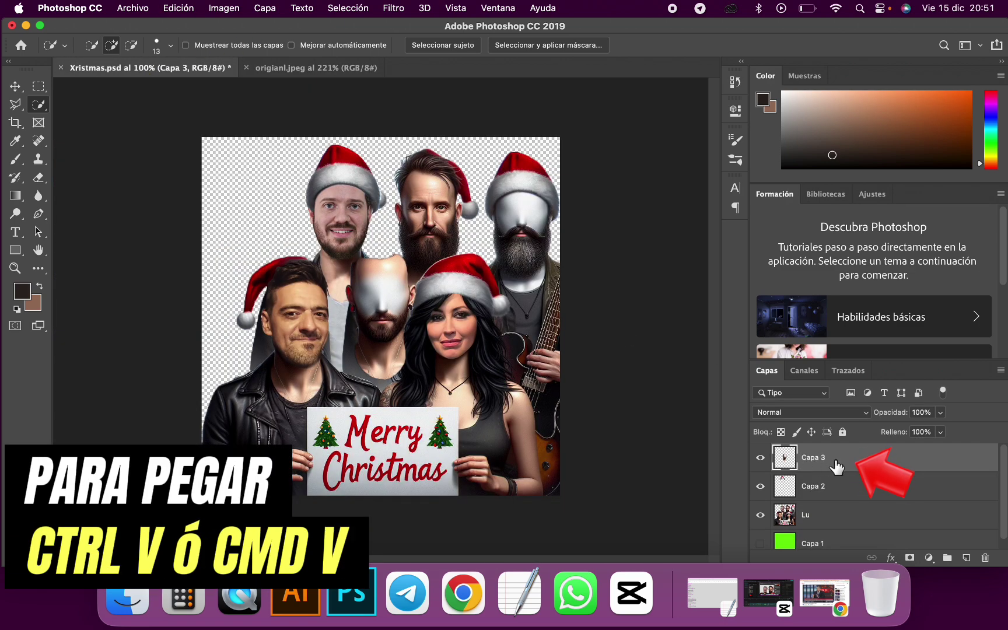
click(15, 87)
drag(383, 295, 531, 220)
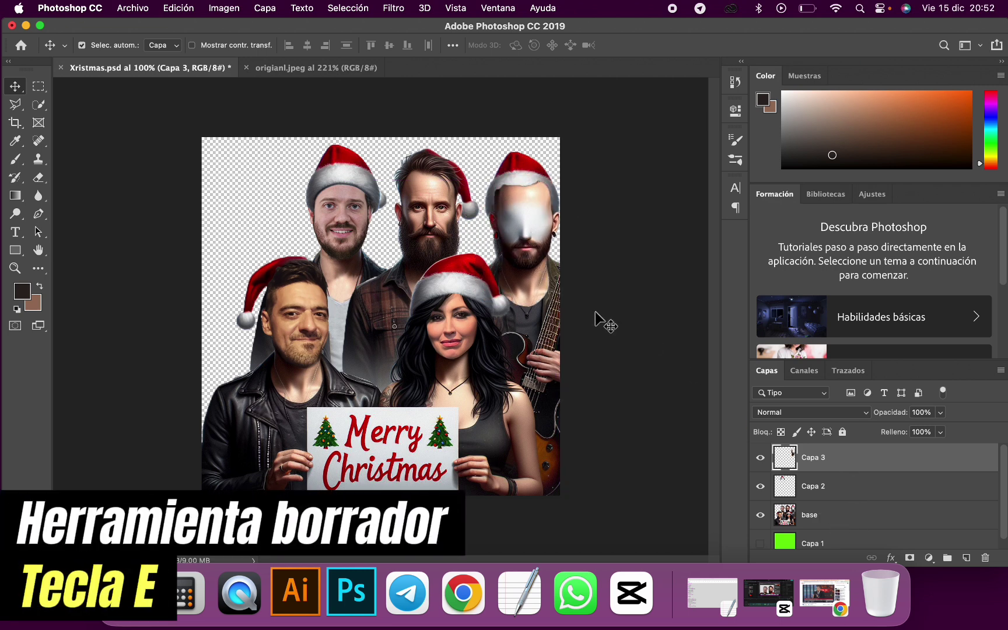
Step: Erase the guitarist's old long beard on the base layer where it sticks out around the pasted head
key(e)
click(821, 515)
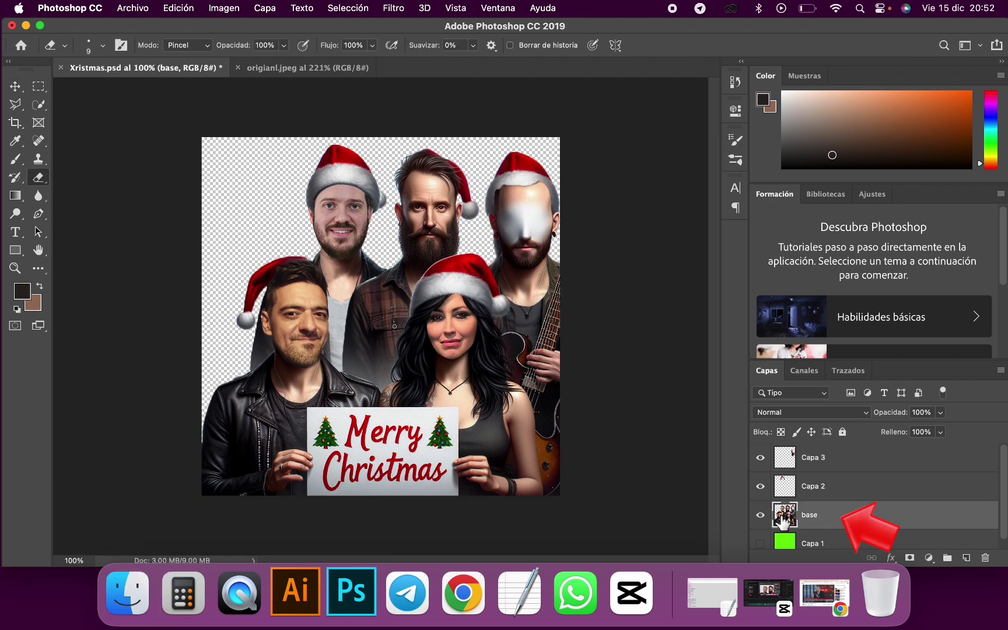
scroll(403, 233, up, 5)
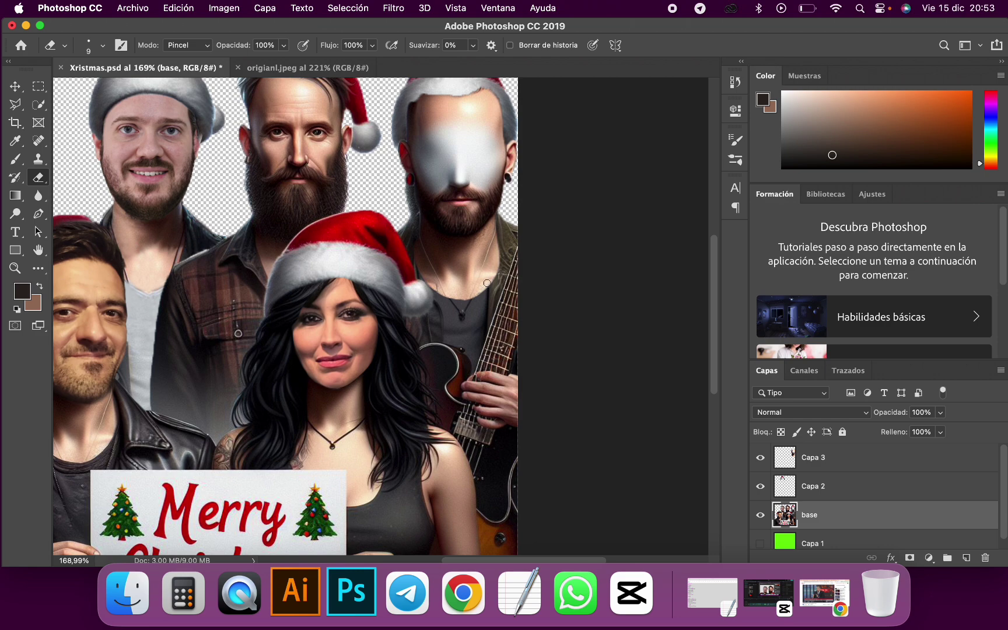
scroll(418, 220, up, 3)
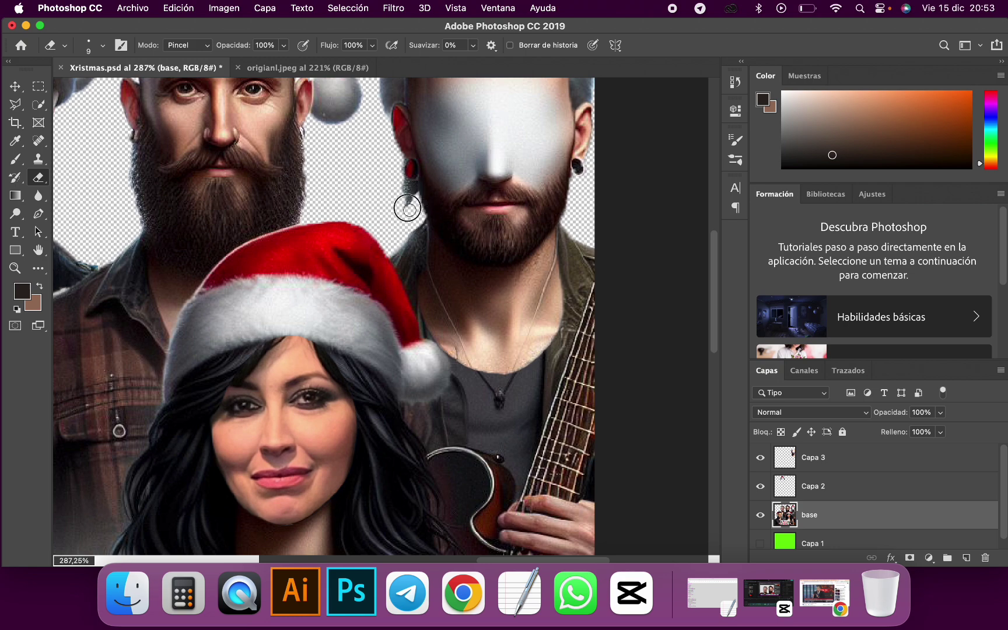
Step: Lower Capa 3's opacity to 62% to check the guitarist's head against the base layer, and restore it to 100%
click(806, 461)
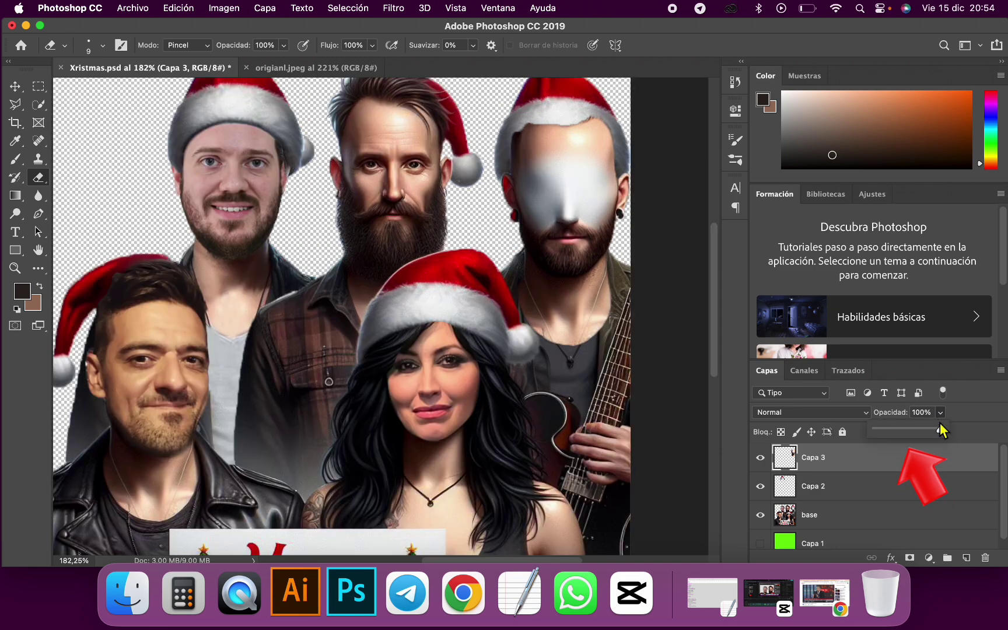
drag(941, 429, 916, 429)
scroll(545, 122, up, 2)
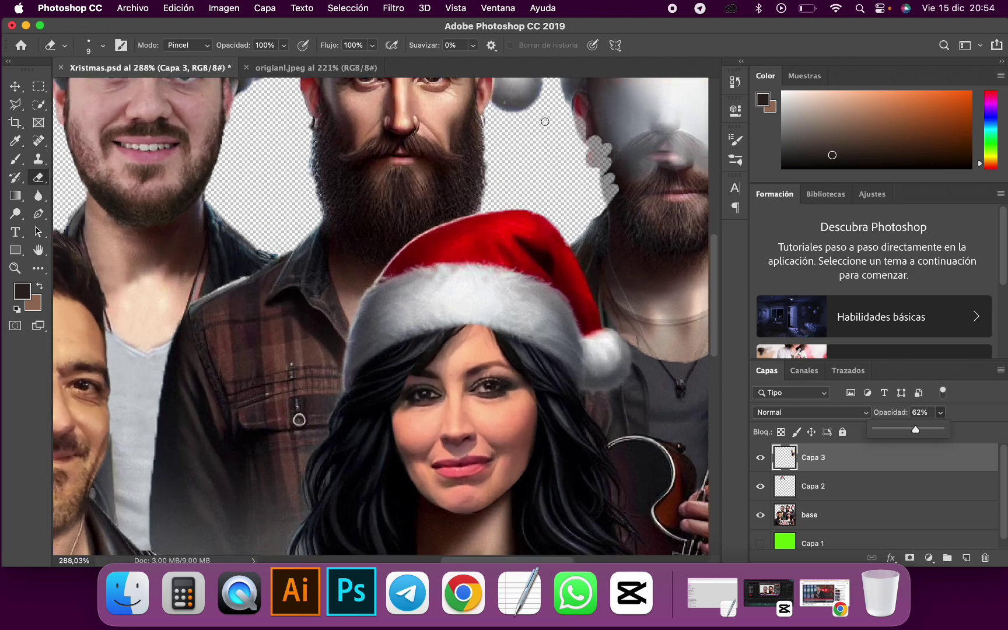
drag(941, 412, 1000, 435)
scroll(546, 177, down, 4)
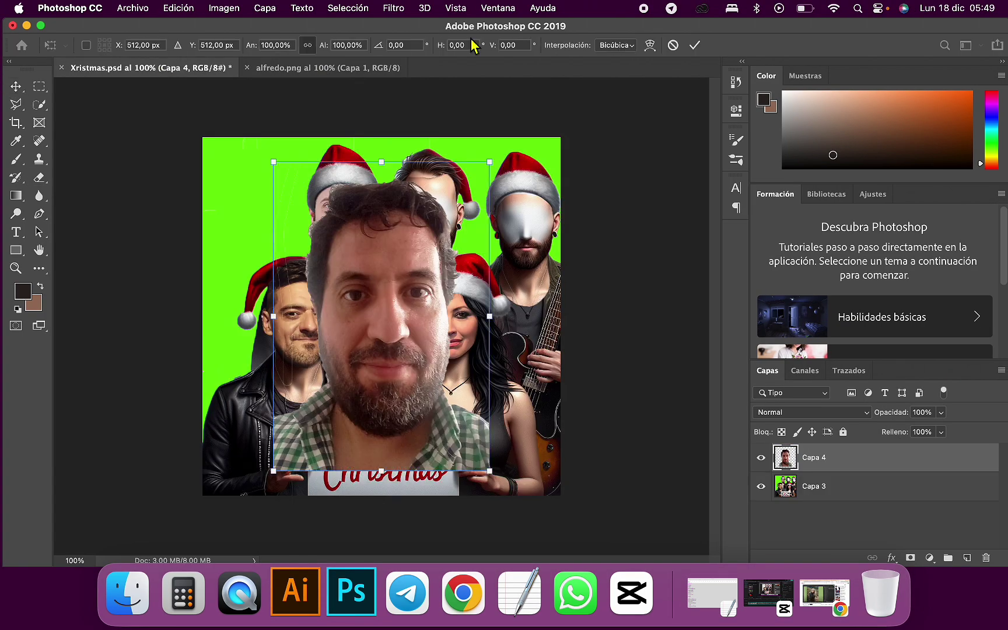
Step: Place the pasted portrait on Capa 4, scaled to 41.80%, over the back row's middle man and erase its surplus edges
drag(484, 142, 441, 260)
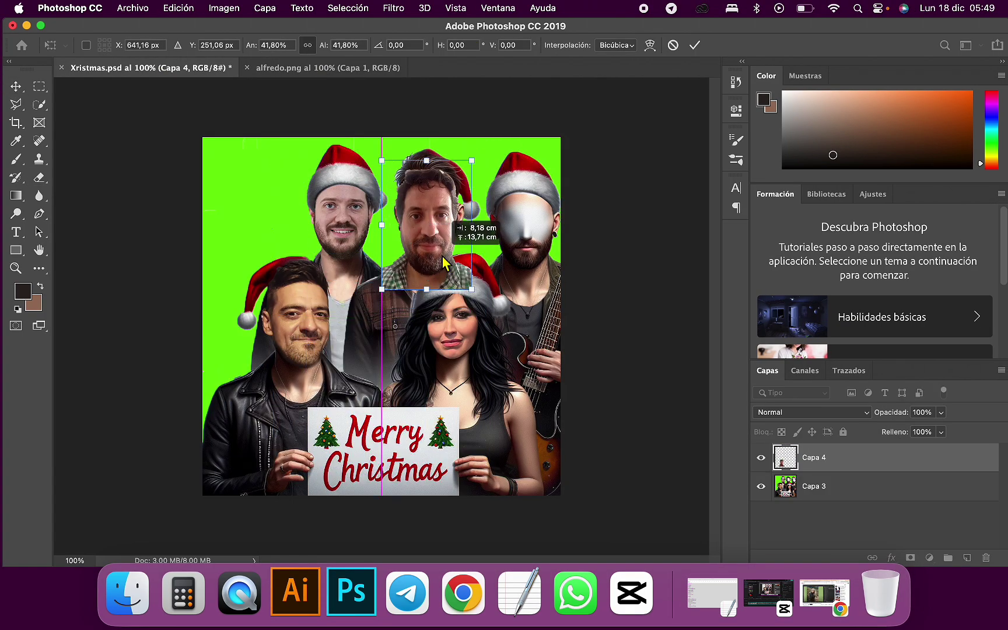
scroll(441, 260, up, 5)
key(Return)
key(e)
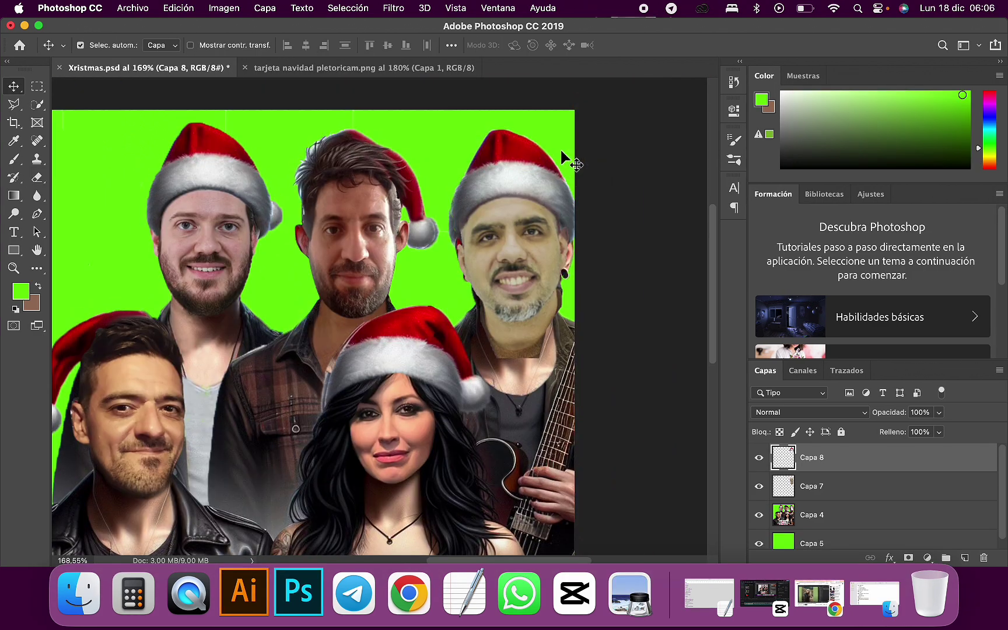
scroll(563, 157, up, 4)
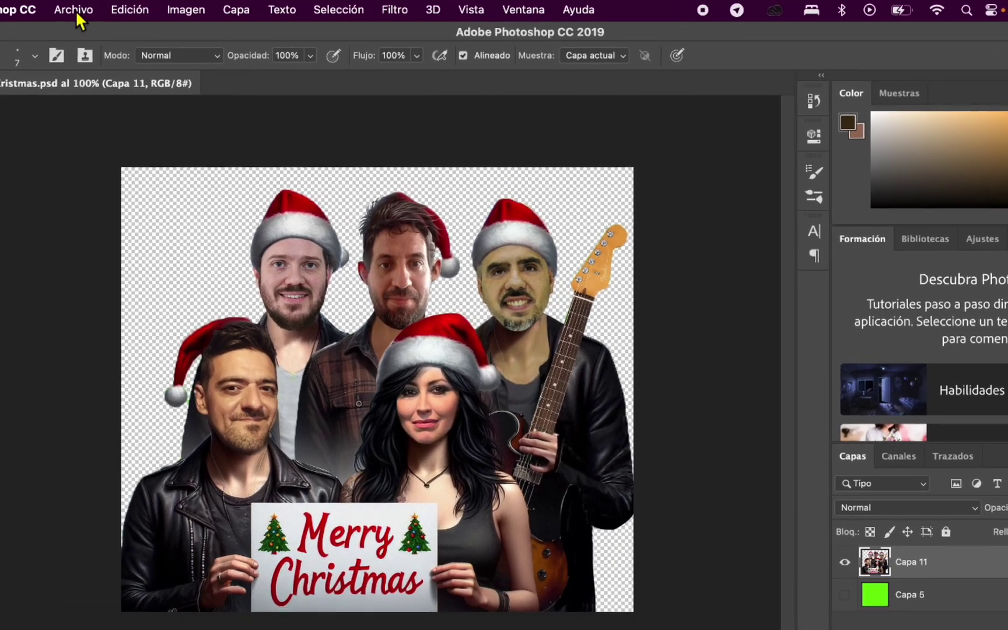
Step: Quick-export the finished group composite as a PNG, saving Xristmas.png to the desktop
click(133, 8)
mouse_move(70, 249)
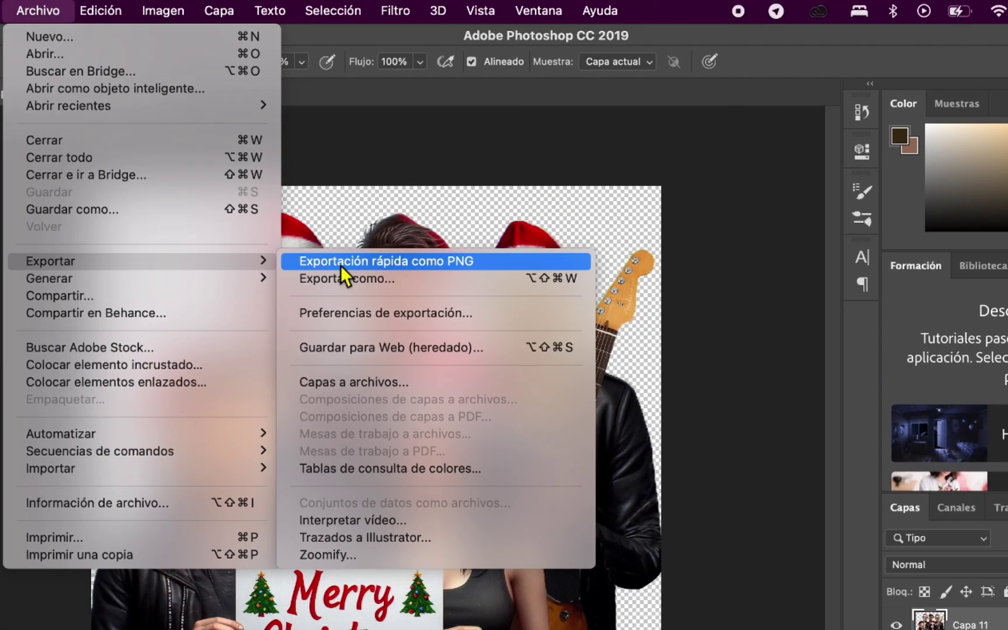
click(336, 266)
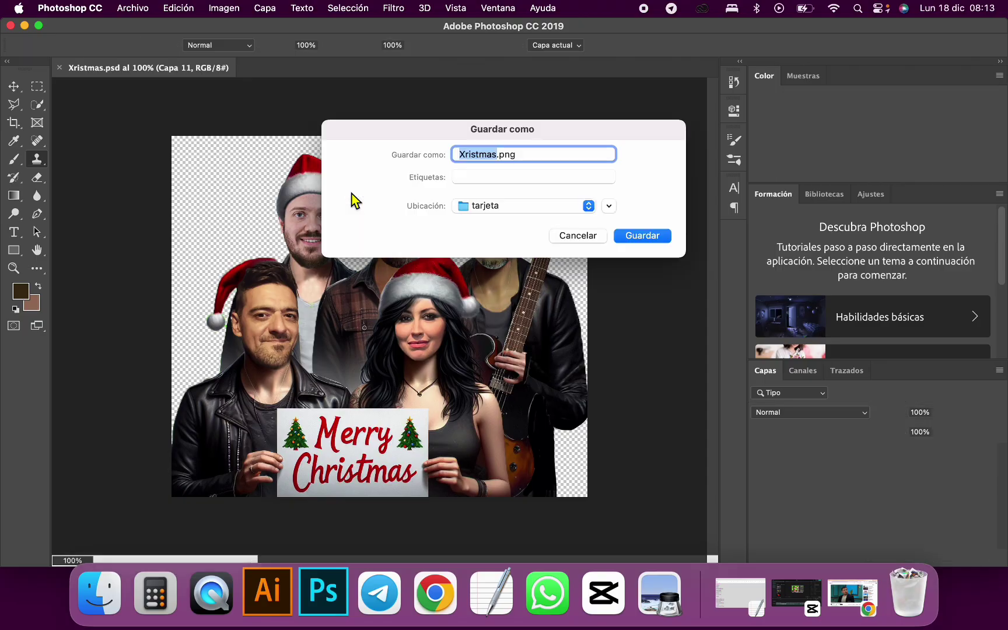
click(585, 210)
click(585, 205)
click(641, 234)
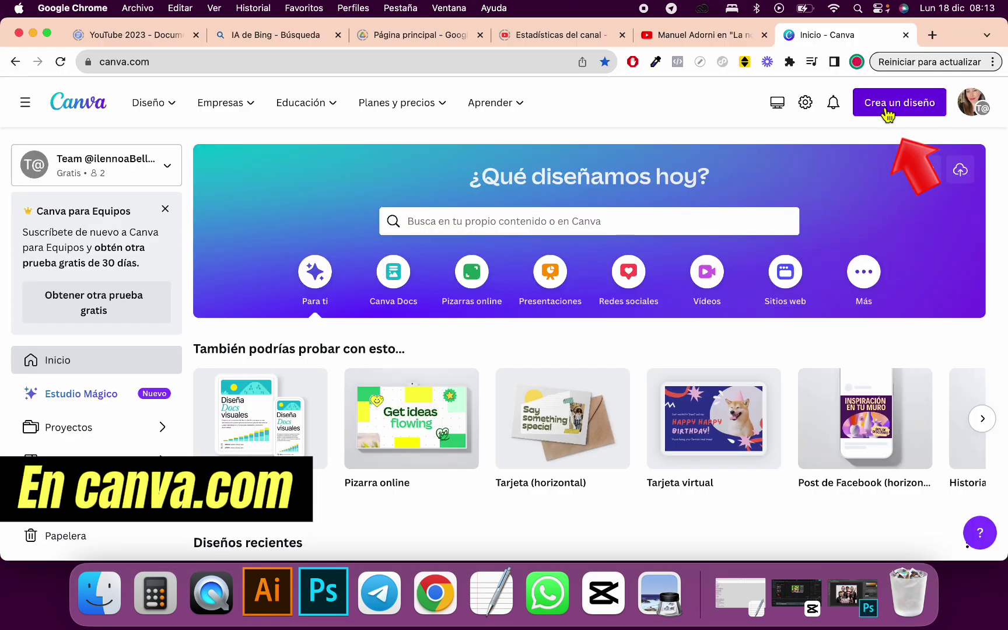
Step: Switch to Canva, search the design types for "tajeta de navidad" and create a new Tarjeta virtual
click(887, 111)
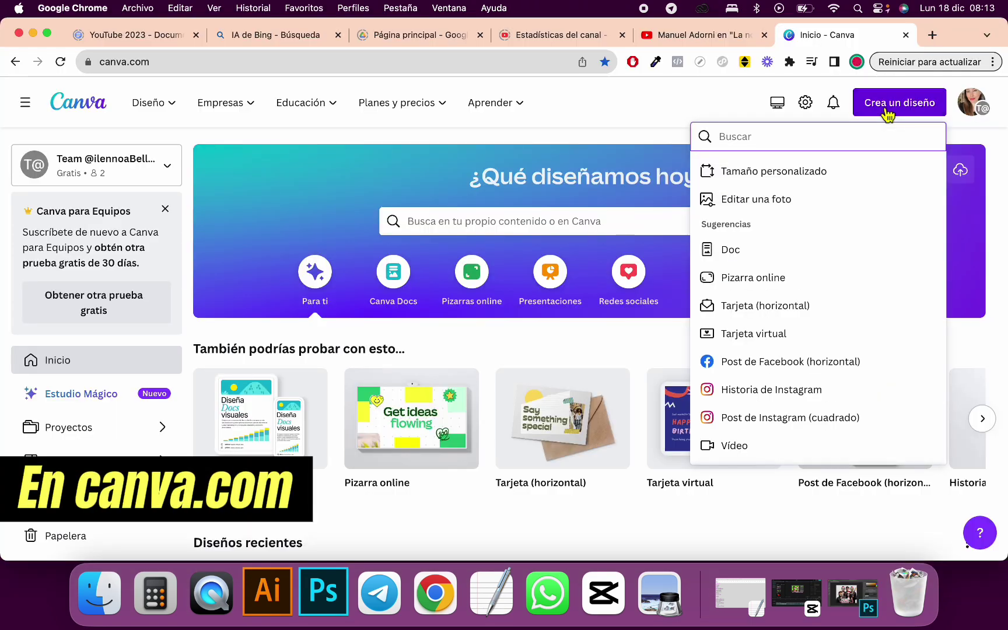
text(tajeta e)
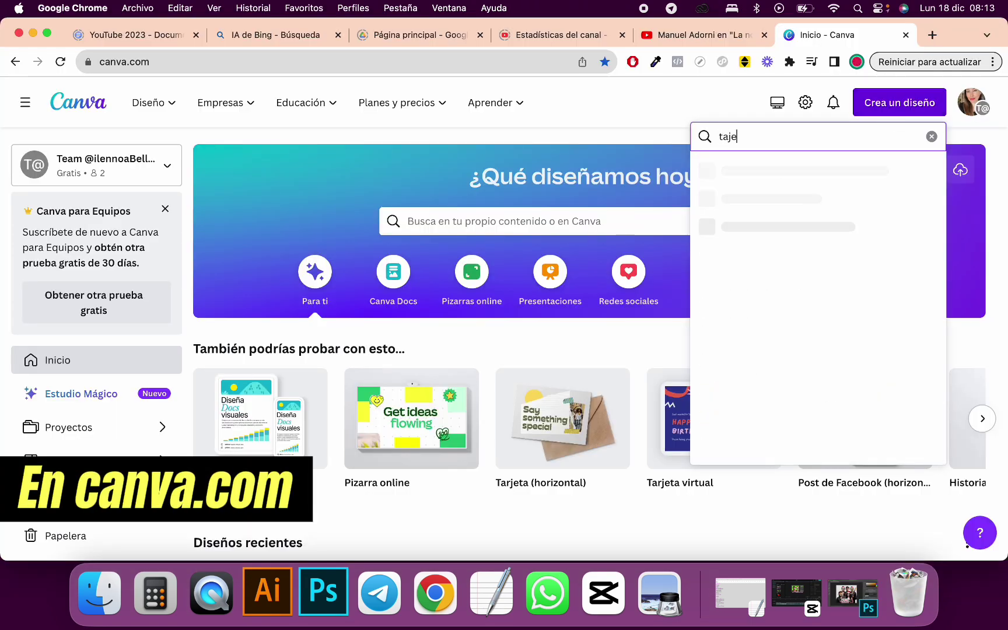
key(BackSpace)
key(BackSpace)
text(de navidad)
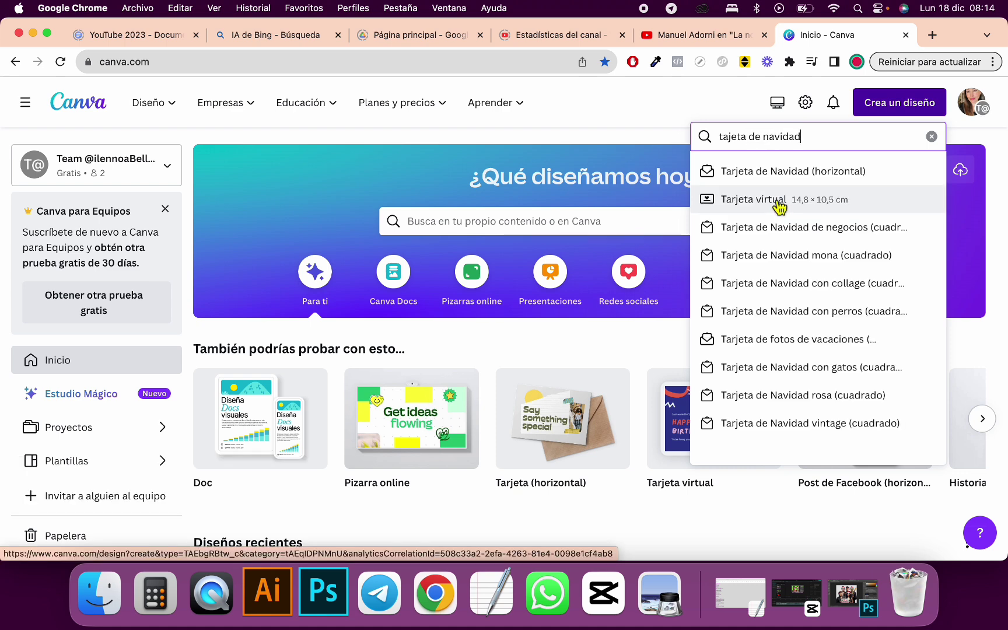
click(811, 202)
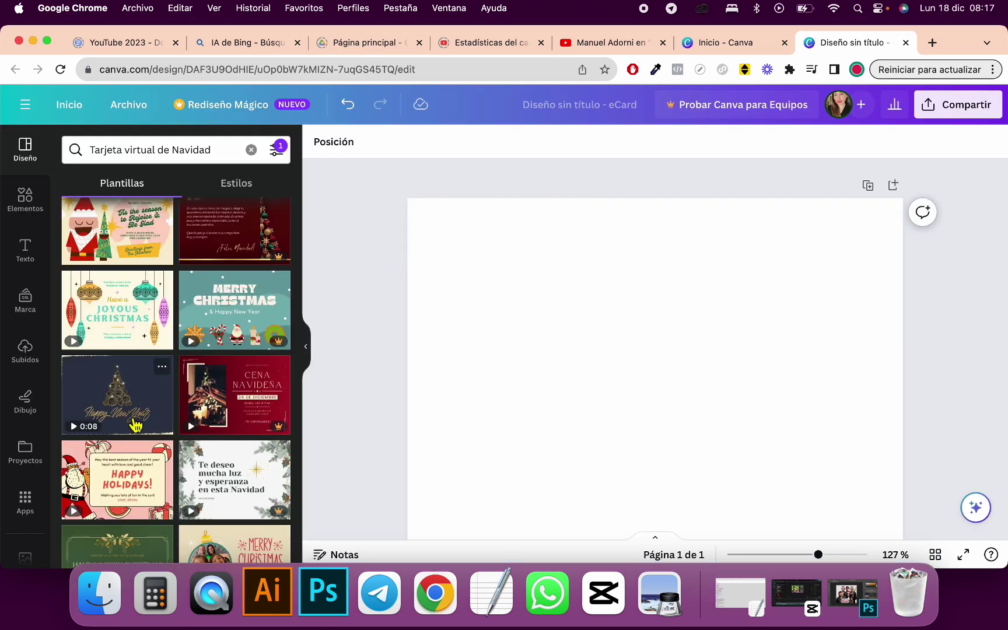
Step: Apply the dark animated Happy New Year template and delete its golden tree and lettering, keeping the glitter border
click(123, 409)
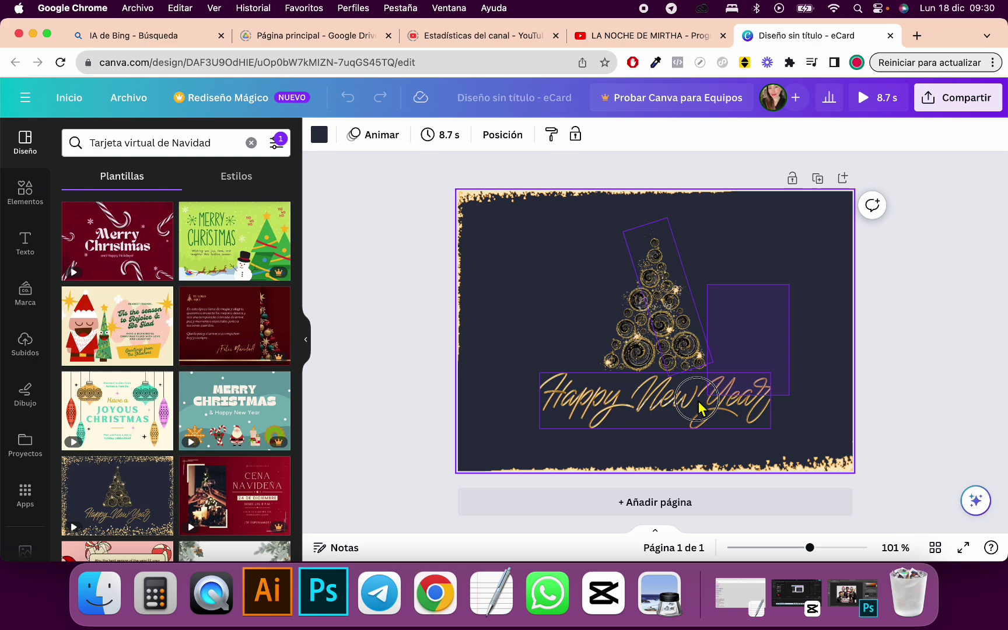
key(ctrl+a)
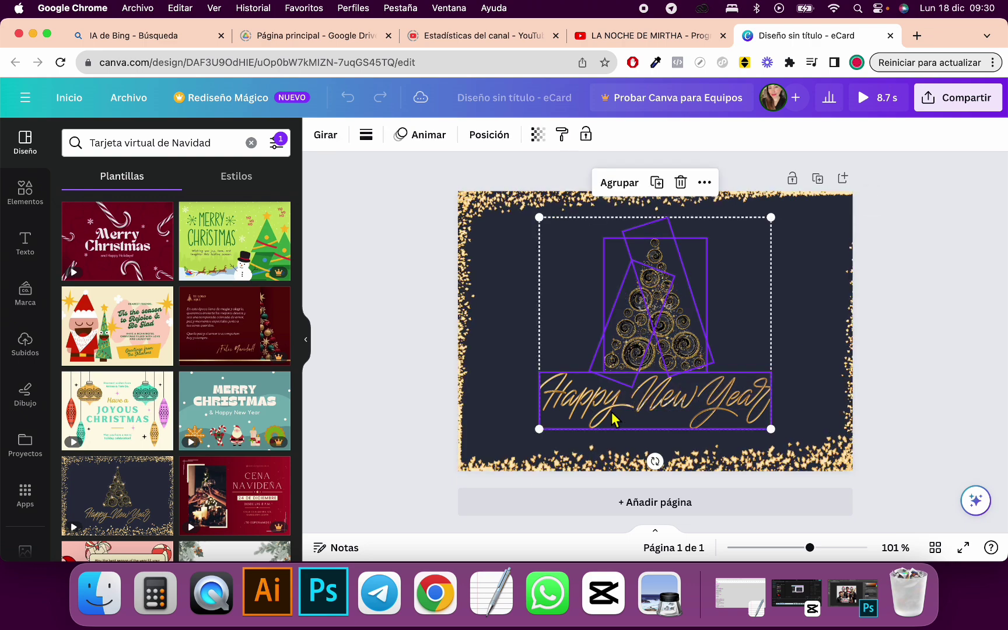
key(Delete)
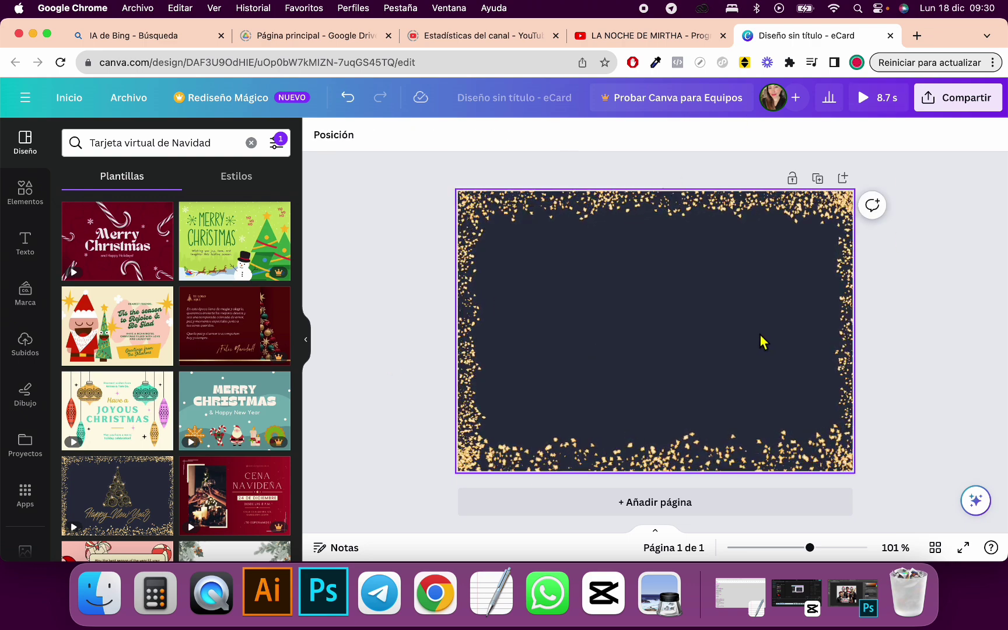
Step: Upload Xristmas.png from the desktop into the card and enlarge the group picture so it stands on the card's lower edge
drag(963, 35, 754, 34)
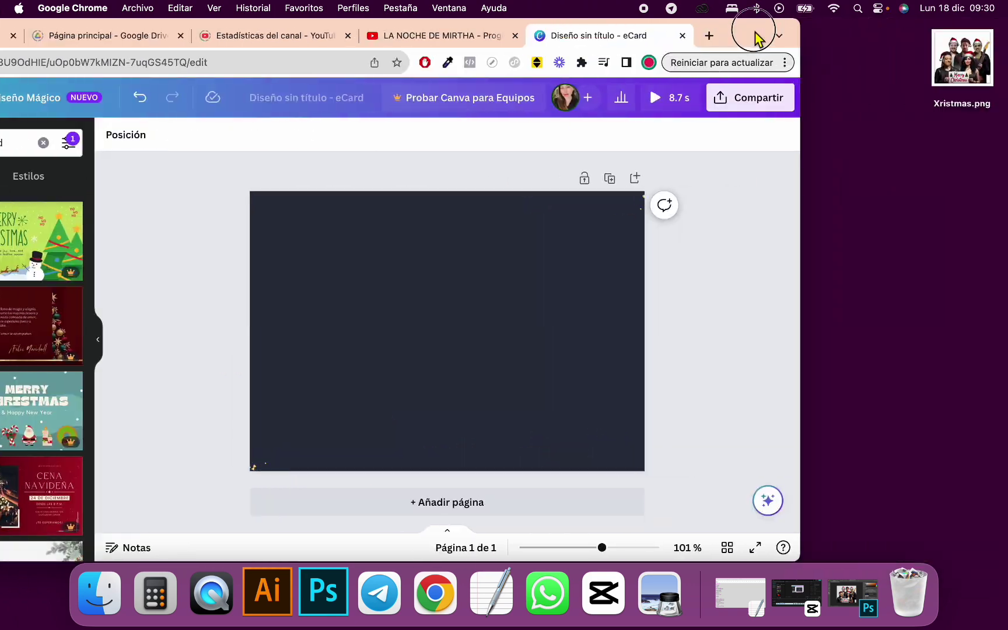
drag(963, 58, 471, 338)
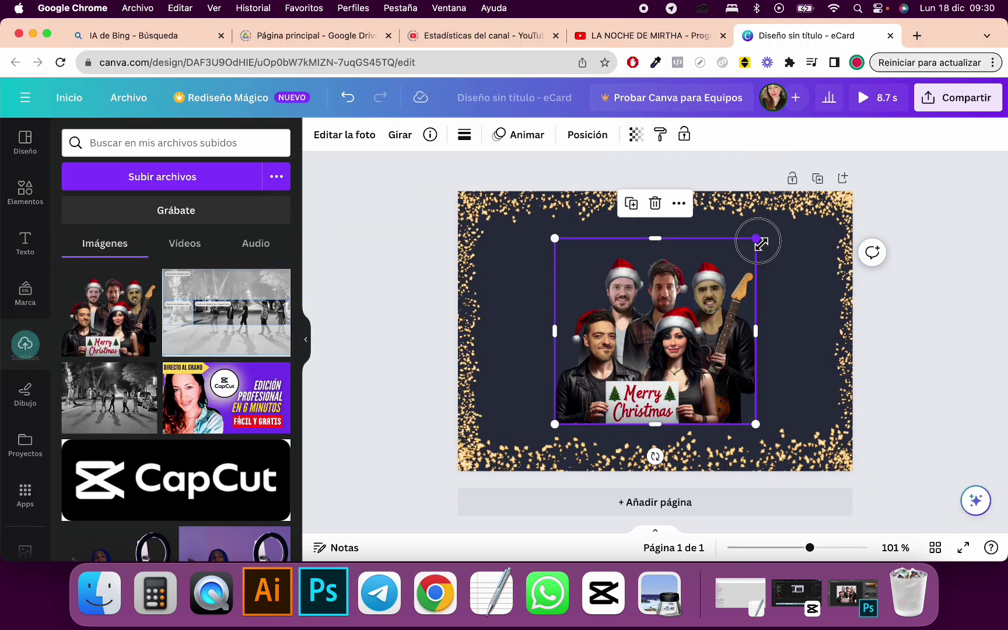
drag(756, 239, 806, 192)
drag(555, 424, 504, 471)
Step: Duplicate the gold glitter strips along the card's left and right edges
click(475, 356)
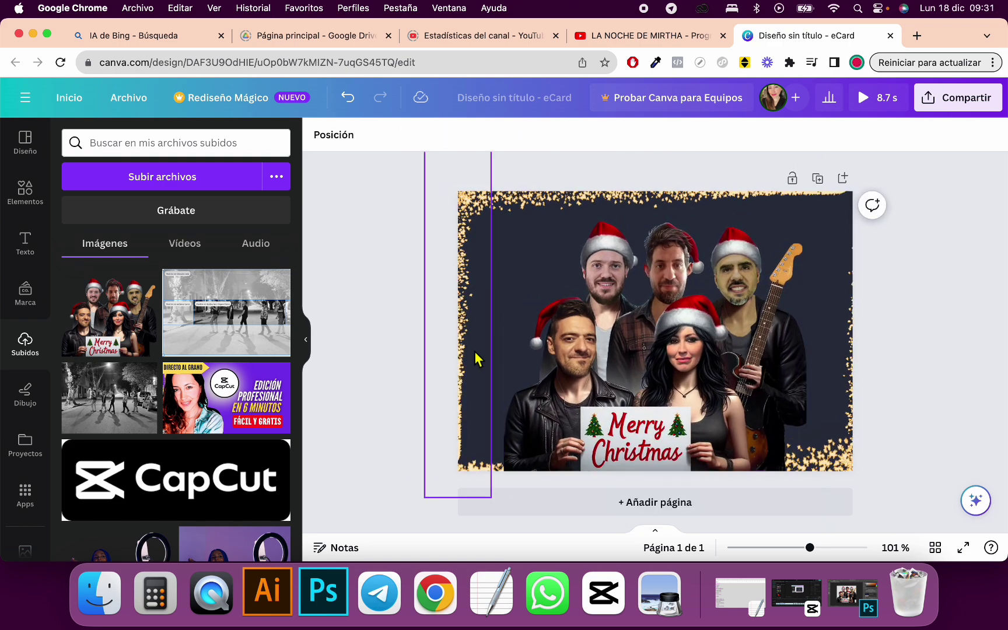
click(443, 172)
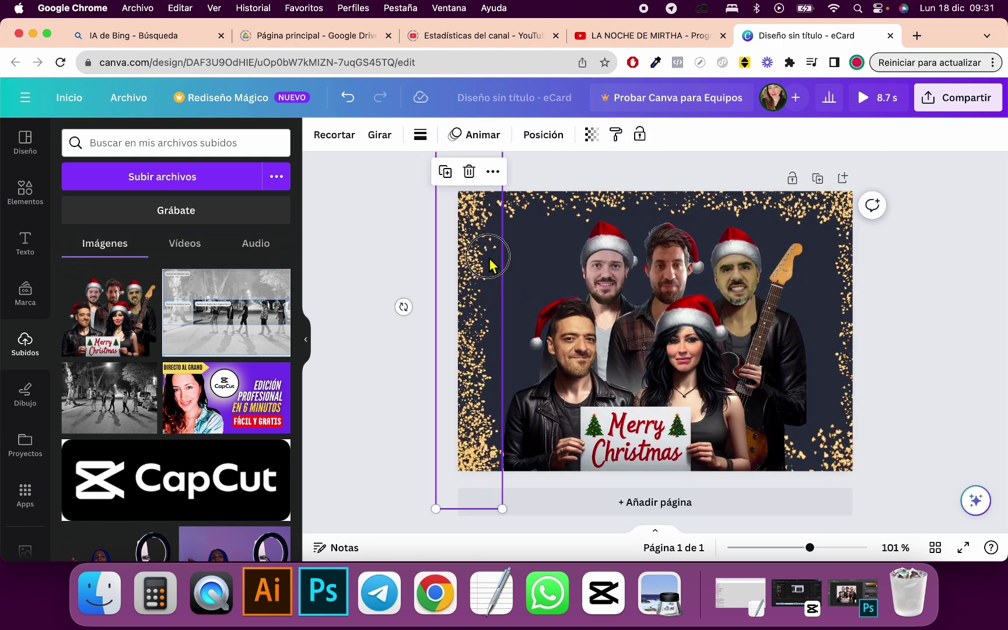
click(842, 245)
click(836, 173)
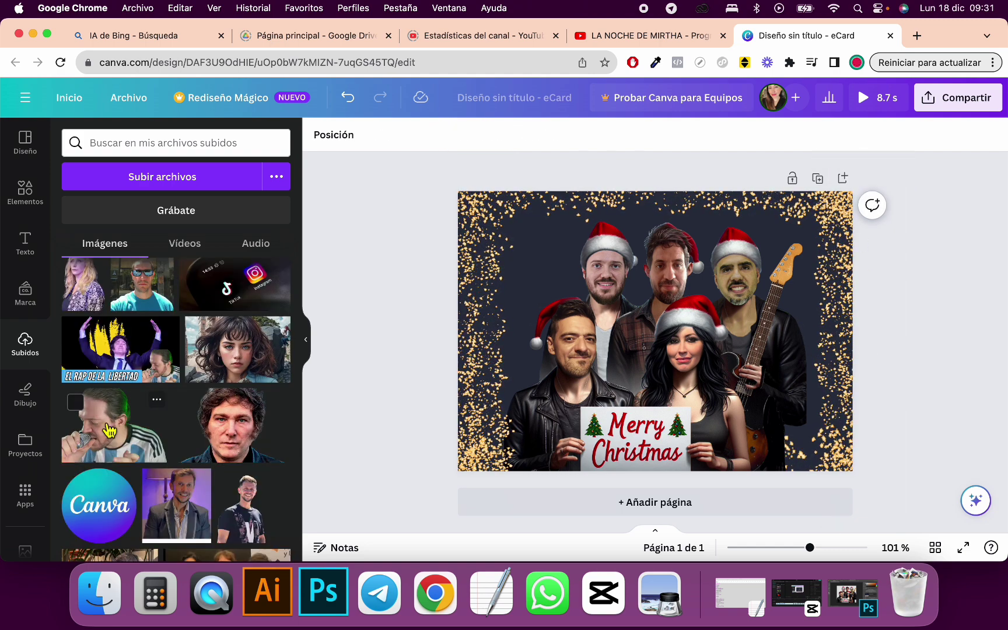
Step: Insert the PLTRC guitar-pick logo from the uploaded images, then size, tilt and place it in the card's upper-left corner
scroll(109, 431, down, 10)
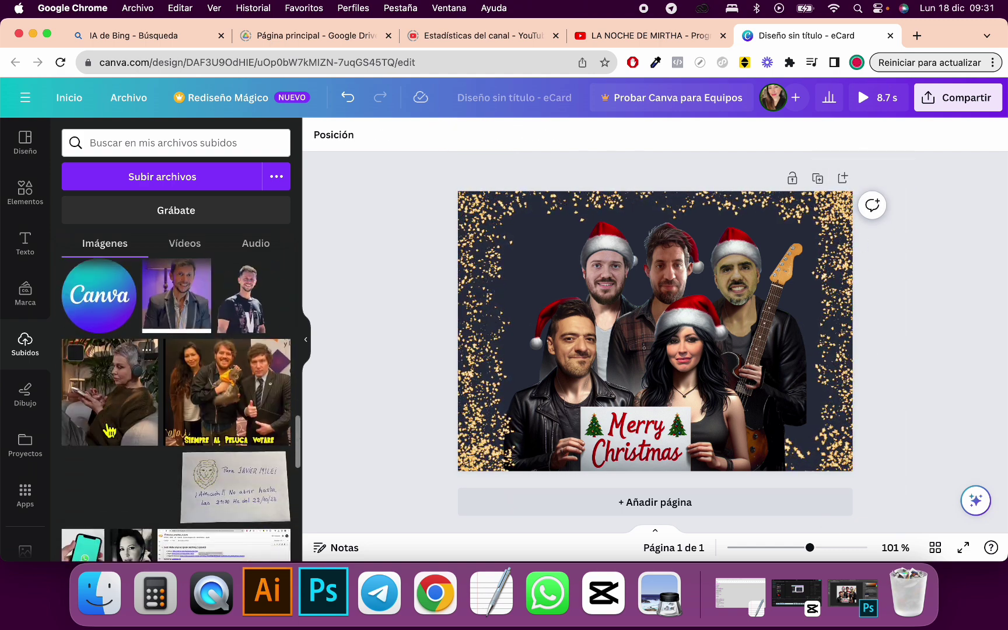
scroll(110, 431, down, 15)
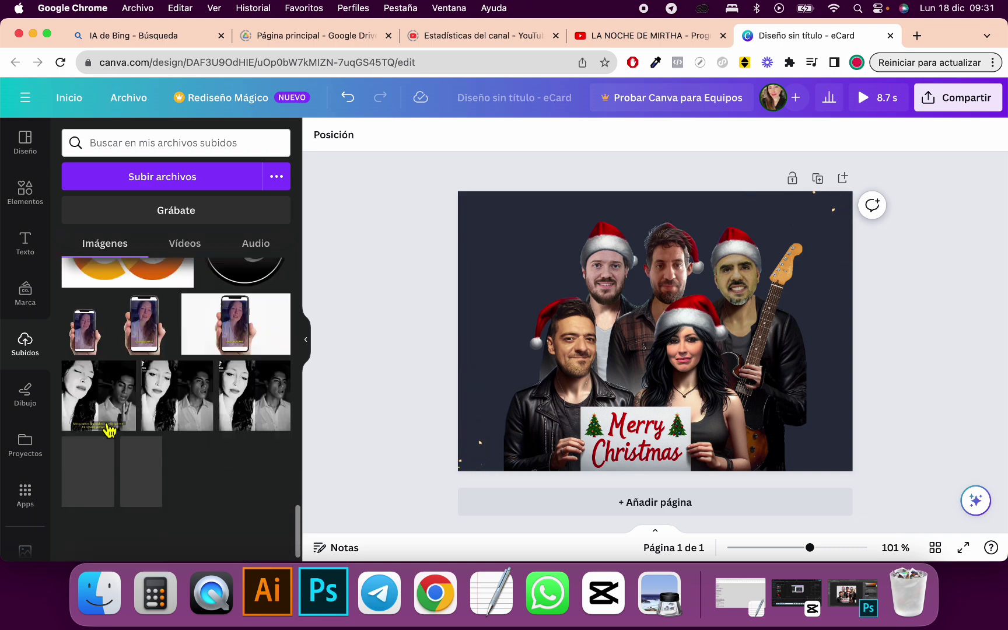
scroll(106, 431, down, 1)
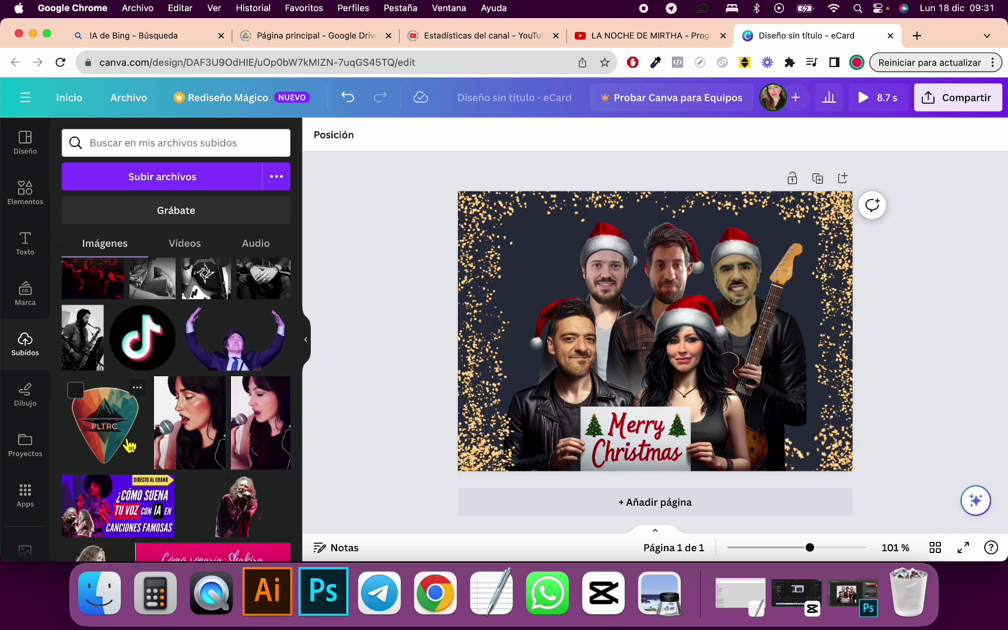
click(118, 432)
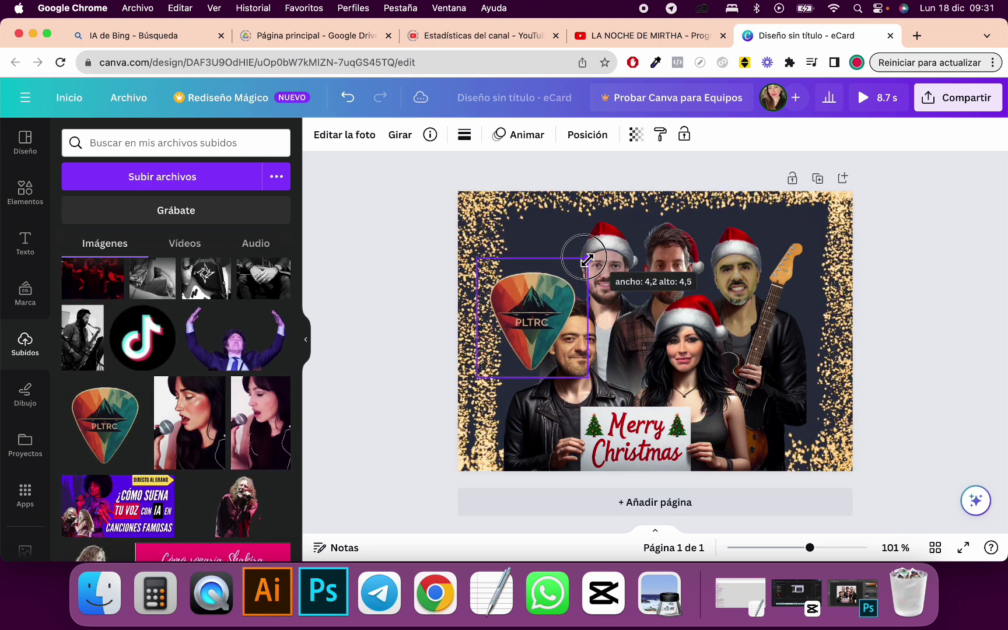
drag(589, 257, 578, 271)
drag(536, 304, 529, 233)
drag(612, 255, 632, 227)
click(539, 257)
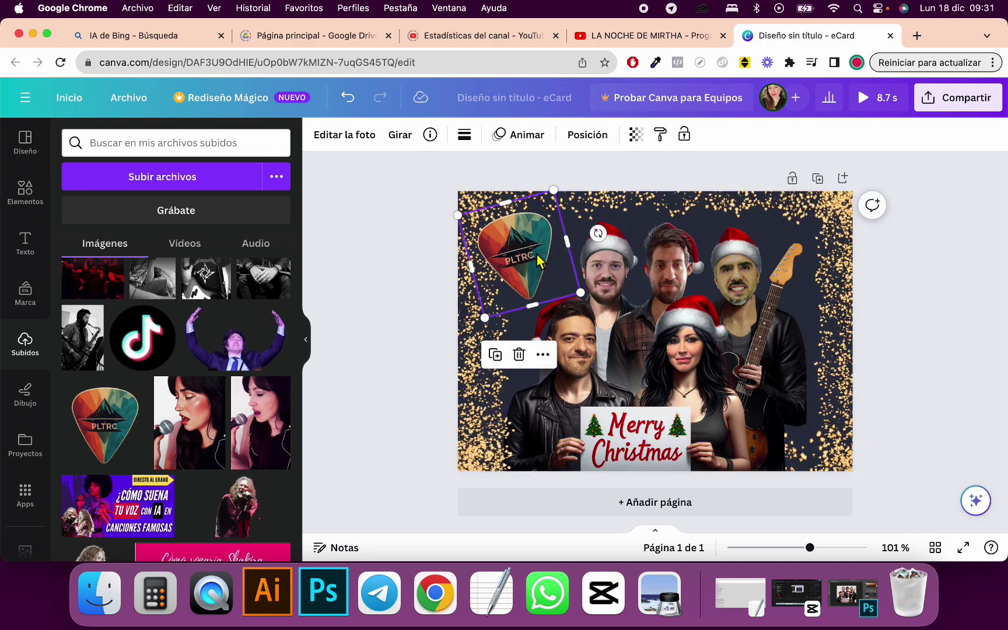
Step: Animate the guitar-pick logo with the Aparecer animation and add the Parpadeo effect
click(529, 135)
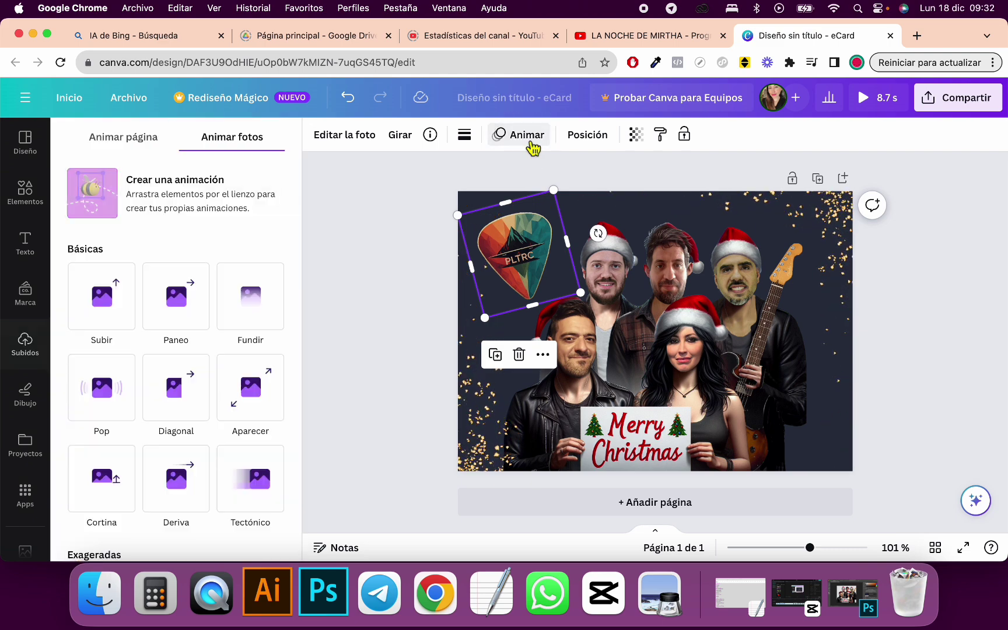
click(251, 409)
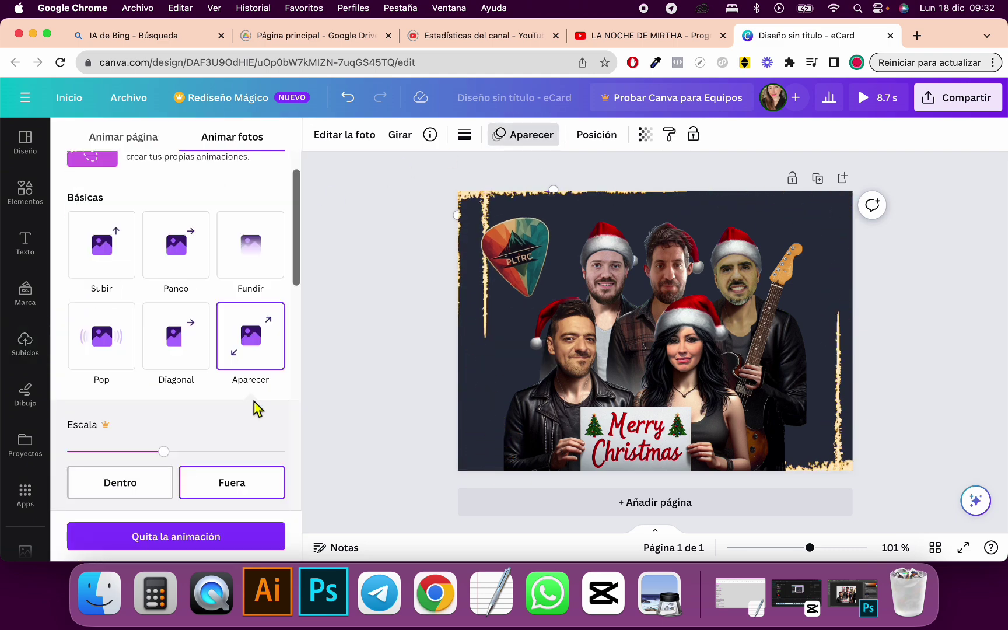
scroll(218, 360, down, 10)
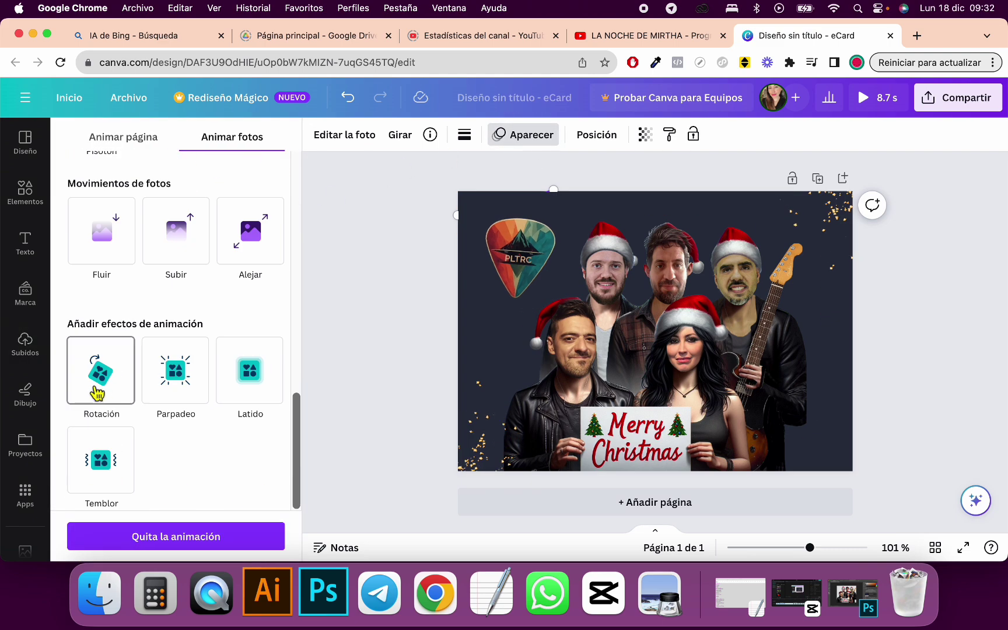
click(186, 382)
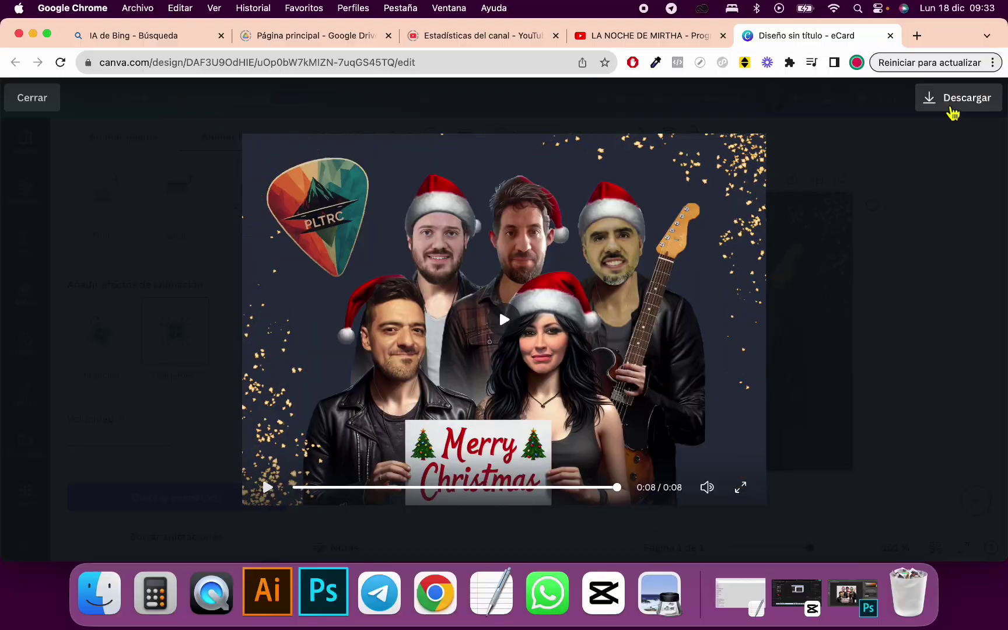
Step: Open the download options for the animated card and choose GIF as the file type
click(952, 108)
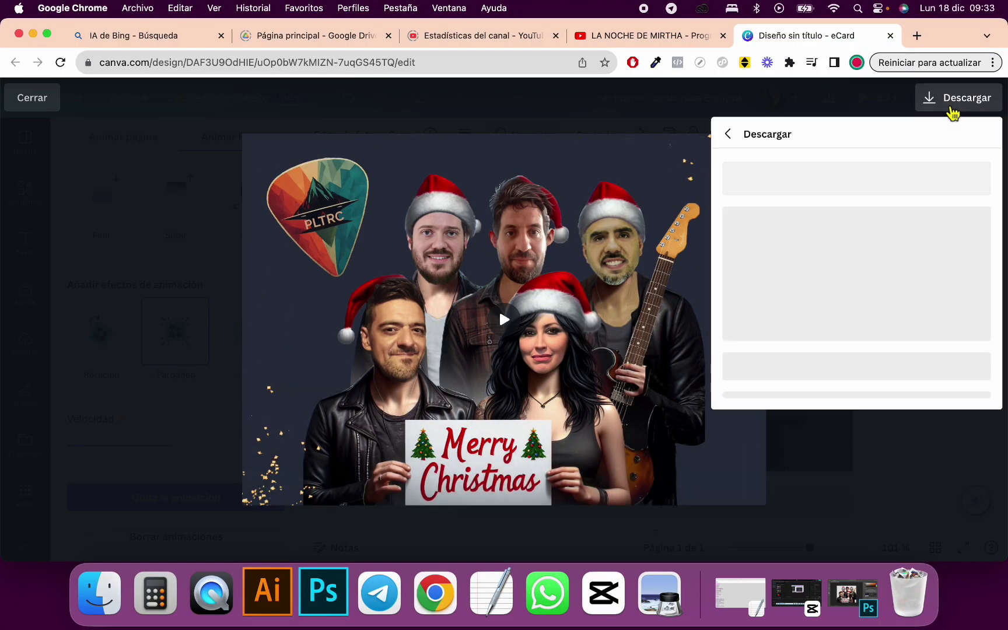
click(948, 204)
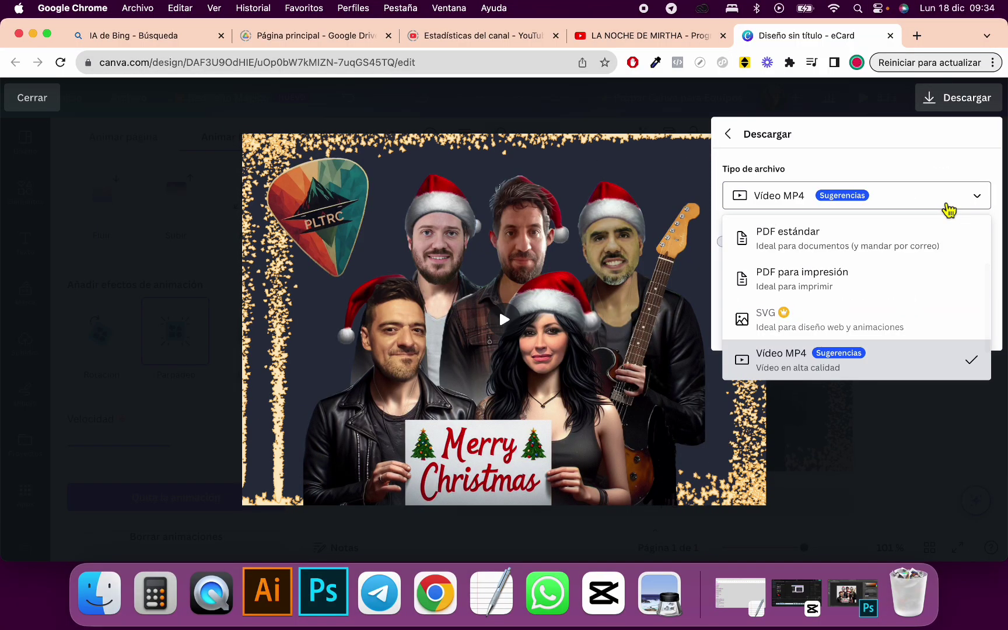
scroll(840, 362, down, 1)
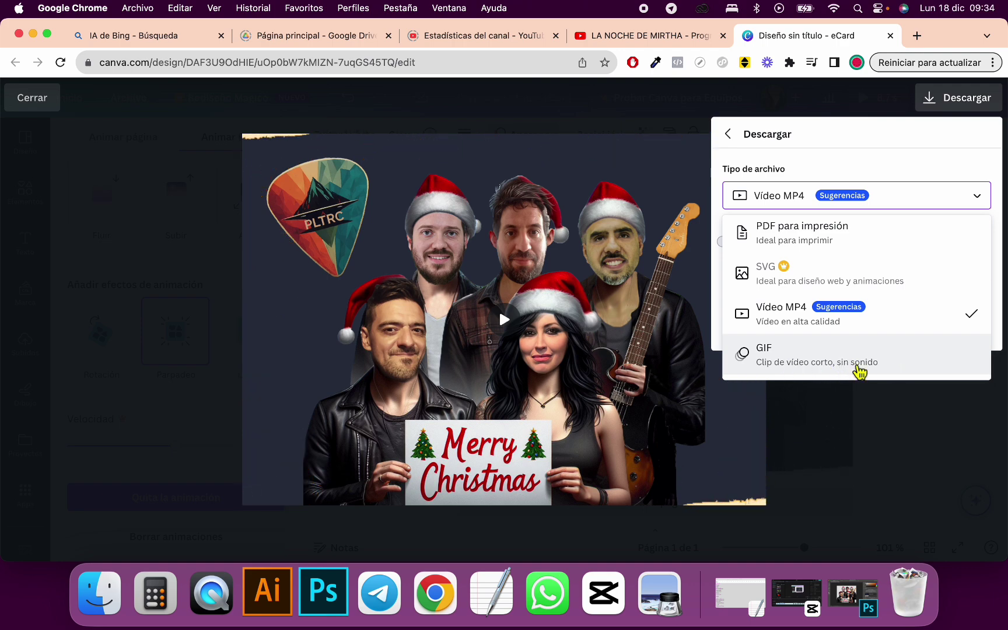
click(859, 368)
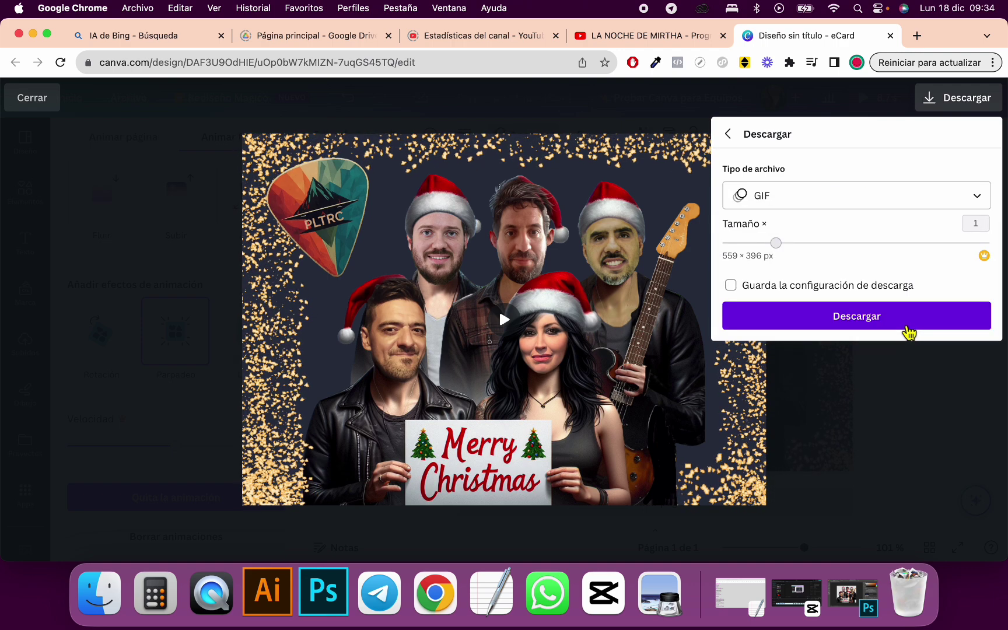